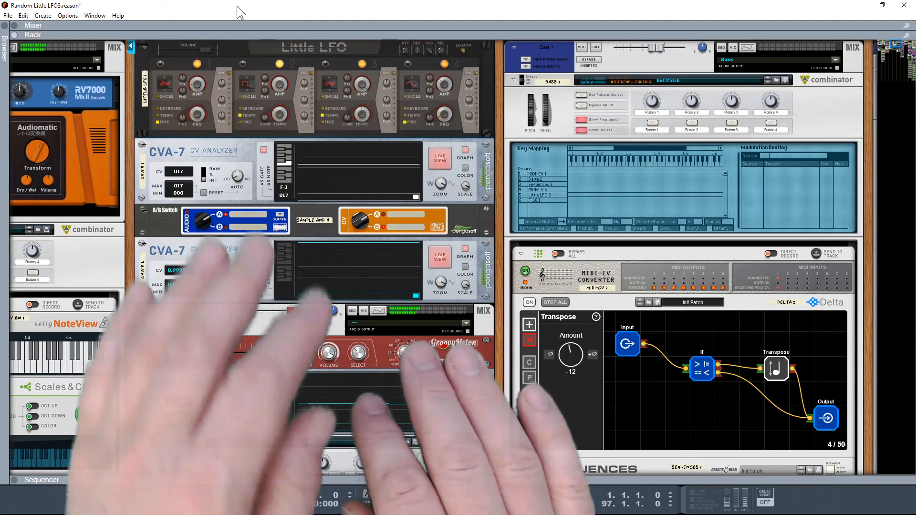
# Step: Inspect the cable routing on the back of the rack around the Little LFO, CVA-7 analyzers and A/B switch
pyautogui.press('Tab')
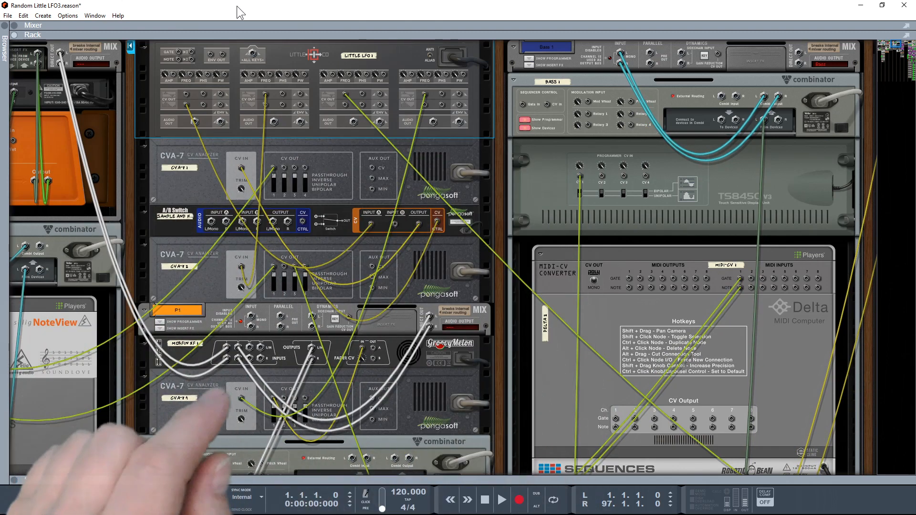
pyautogui.press('Tab')
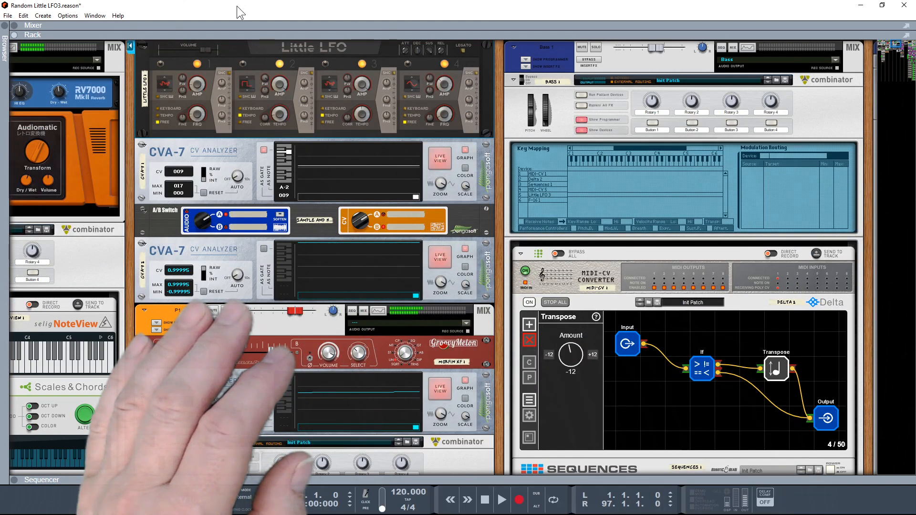
# Step: Review the audio preferences, including the card driver, buffer size and performance options
pyautogui.click(23, 15)
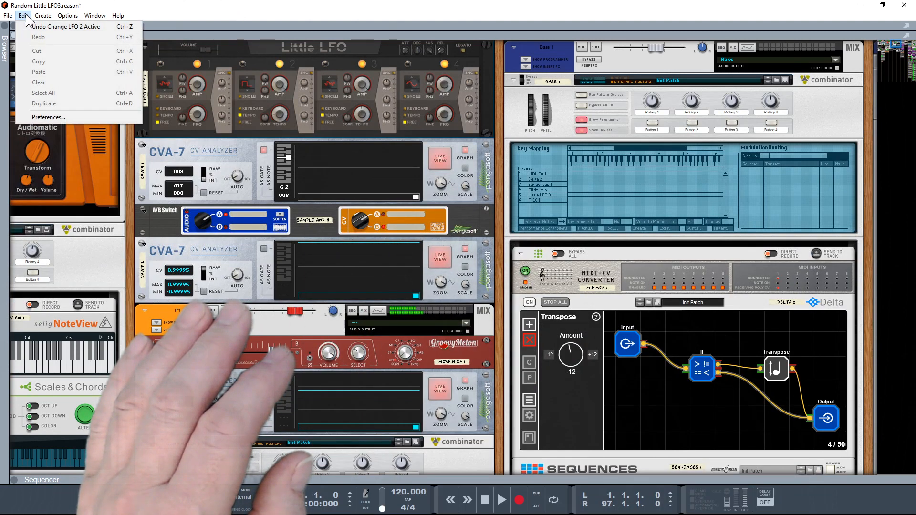
pyautogui.click(67, 117)
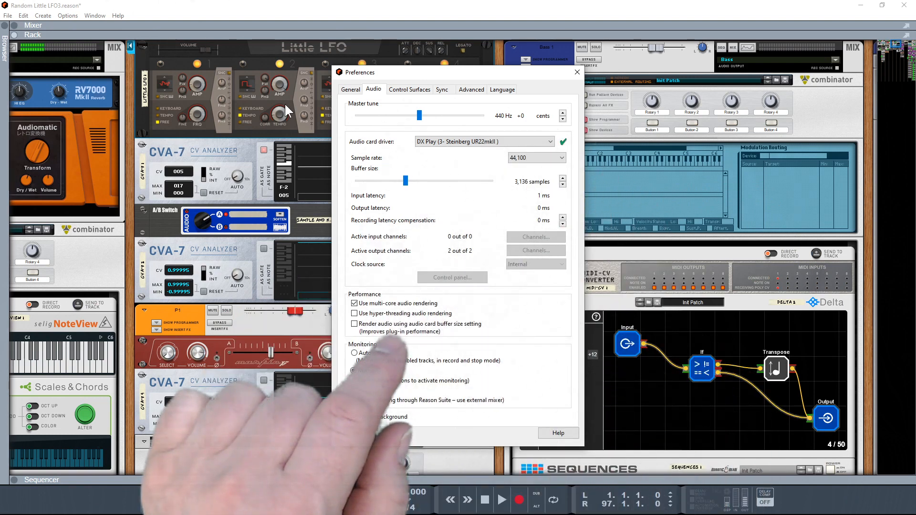
pyautogui.click(577, 72)
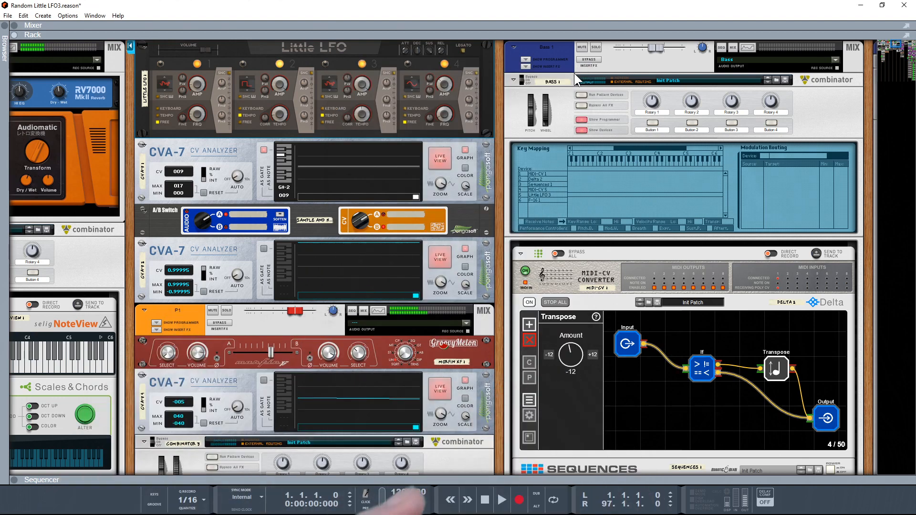
# Step: Toggle the LFO 2 Active switch on the Little LFO beside the Sprinkle track
pyautogui.moveTo(897, 45)
pyautogui.mouseDown()
pyautogui.moveTo(881, 44)
pyautogui.moveTo(911, 43)
pyautogui.moveTo(895, 44)
pyautogui.mouseUp()
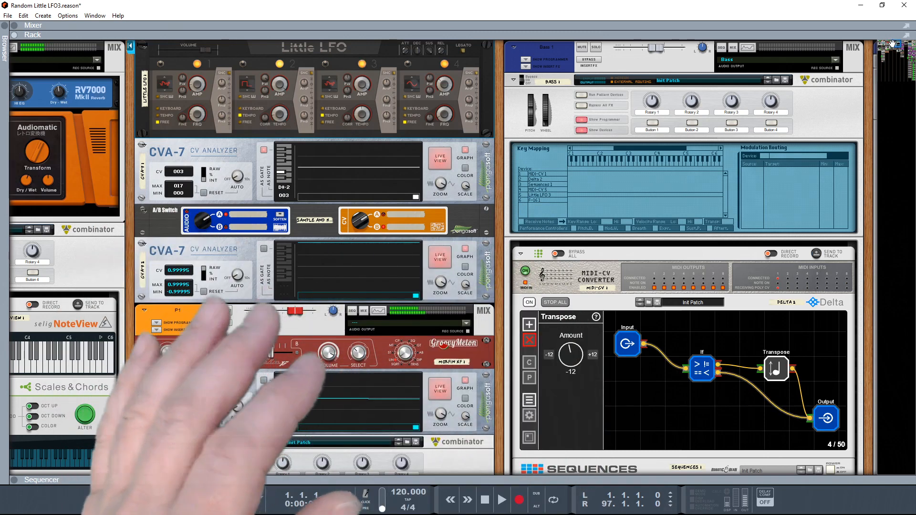
pyautogui.moveTo(893, 44); pyautogui.dragTo(889, 43)
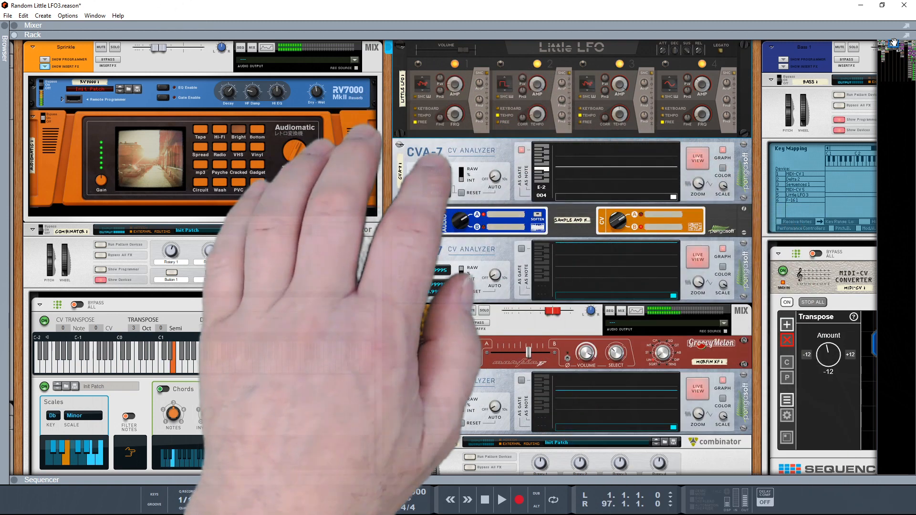
pyautogui.click(504, 62)
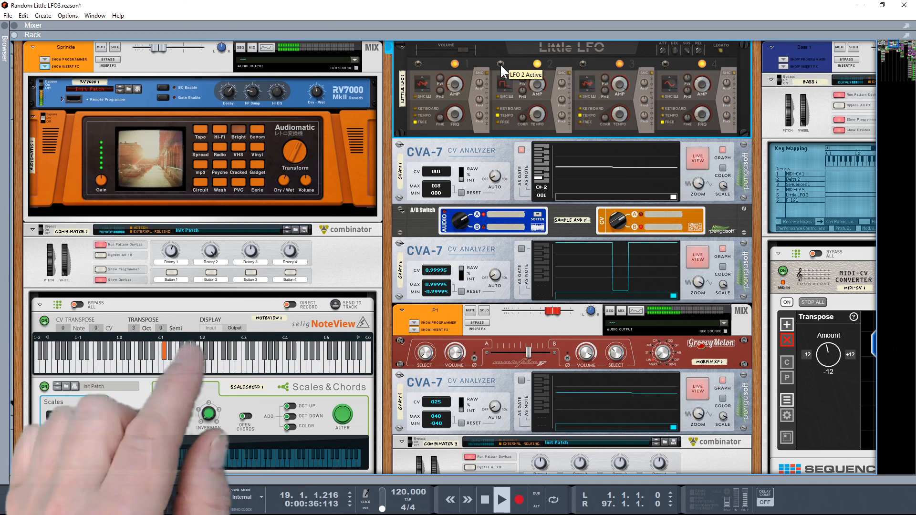
# Step: Examine the NoteView, Scales & Chords and MIDI-CV Converter chain in the Sprinkle track's Combinator, including its rear wiring
pyautogui.moveTo(390, 282); pyautogui.dragTo(408, 168)
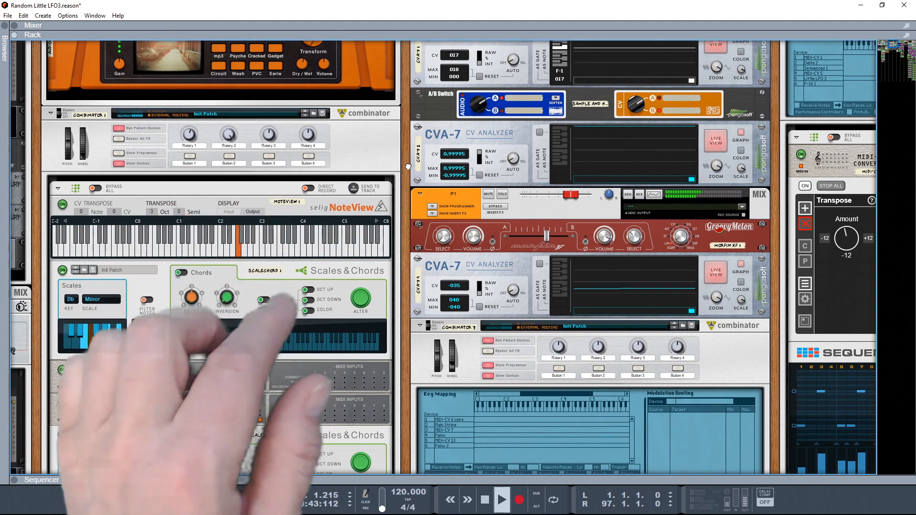
pyautogui.moveTo(408, 168); pyautogui.dragTo(406, 66)
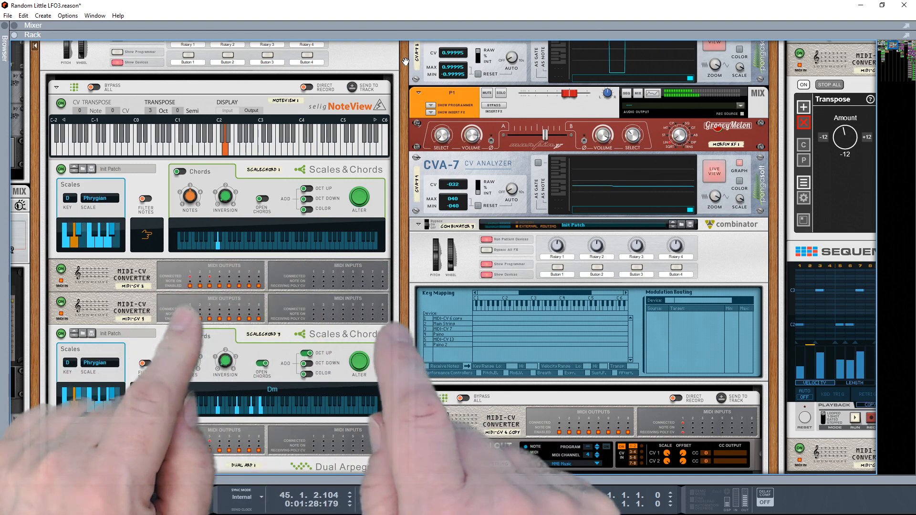
pyautogui.press('Tab')
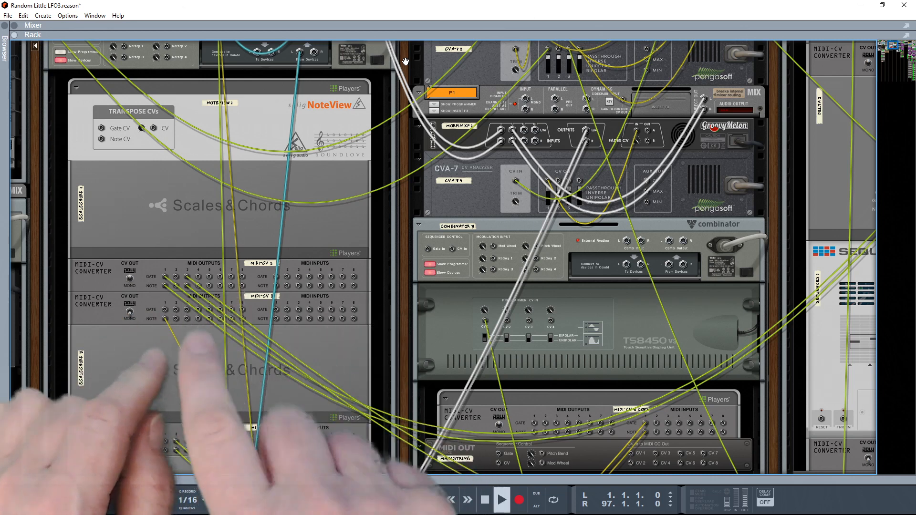
pyautogui.press('Tab')
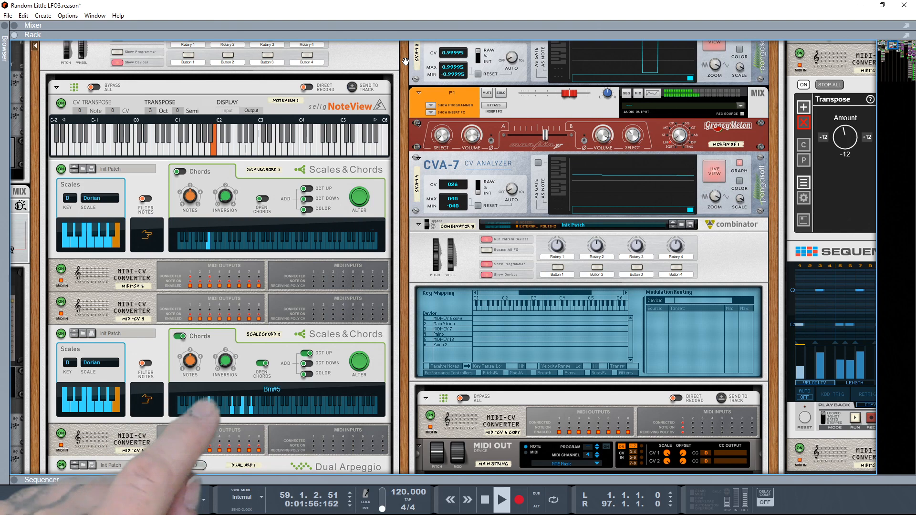
# Step: Examine the second Scales & Chords player, the Dual Arpeggio and the NoteView below them in the same Combinator
pyautogui.scroll(-1, 336, 179)
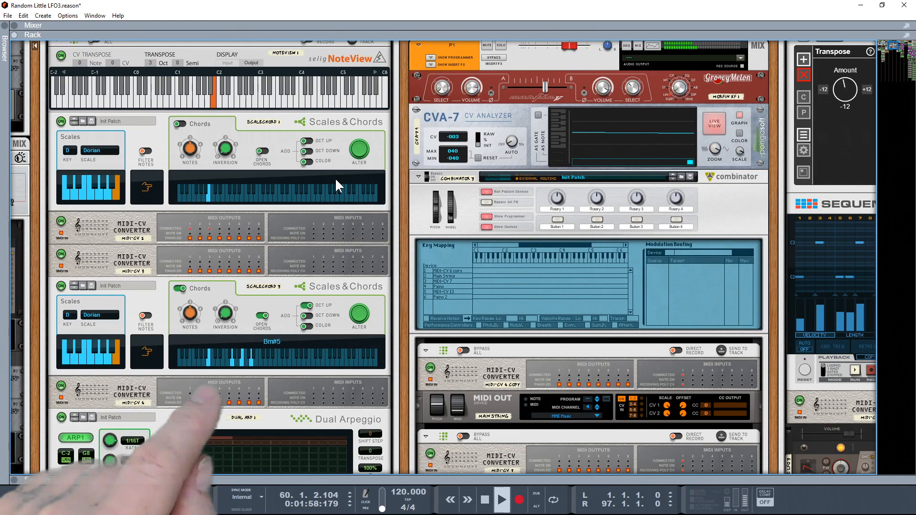
pyautogui.scroll(-3, 335, 177)
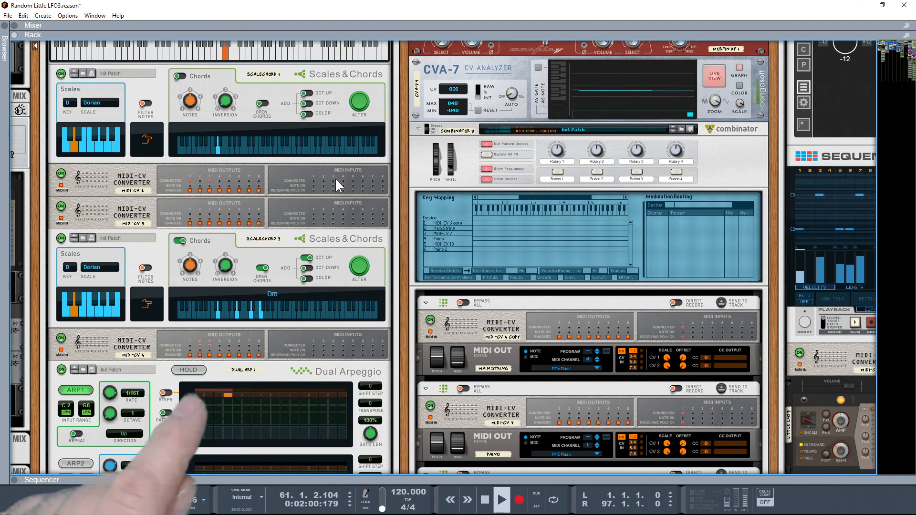
pyautogui.scroll(-1, 336, 179)
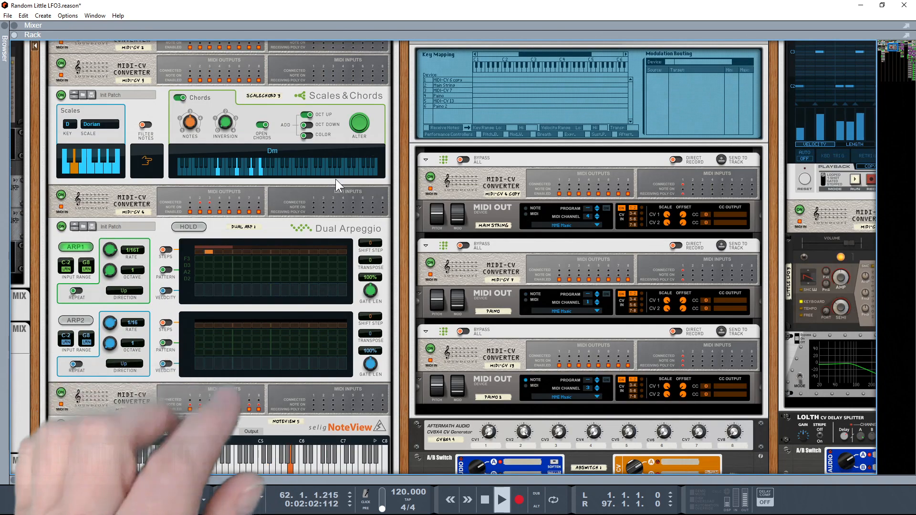
pyautogui.scroll(-1, 336, 179)
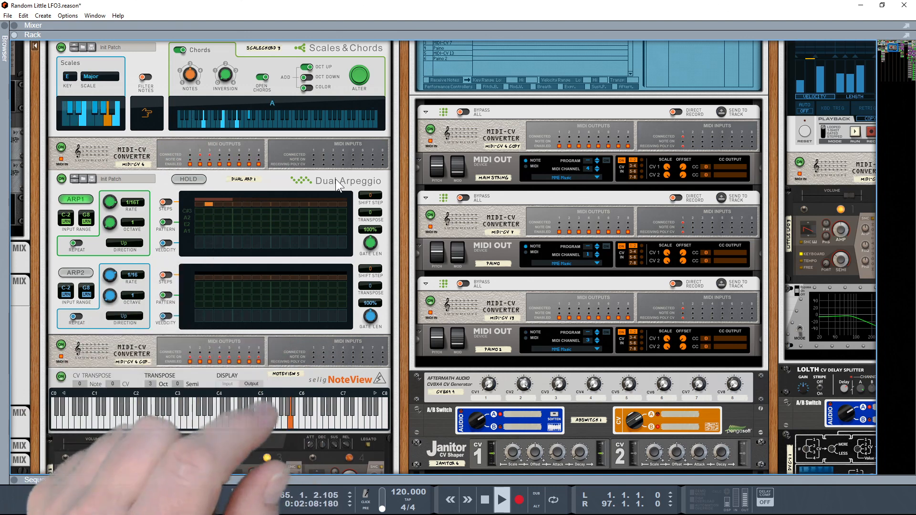
pyautogui.scroll(7, 335, 179)
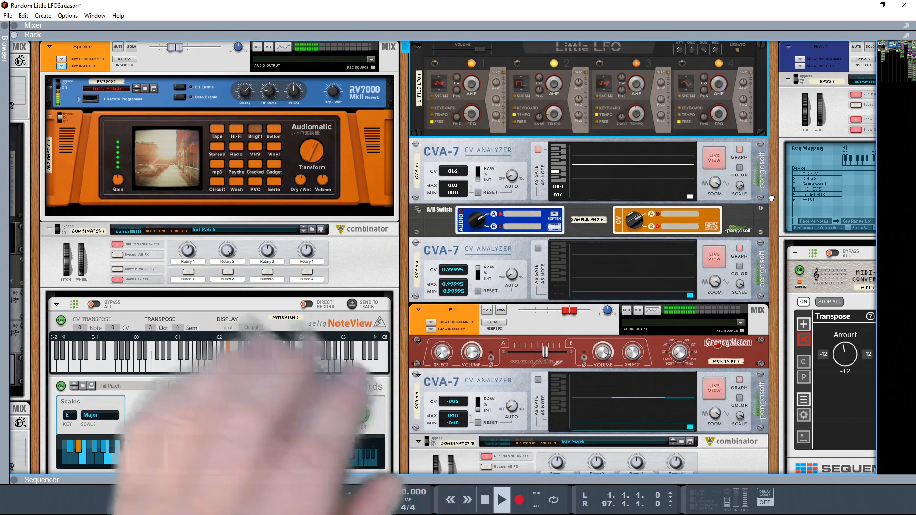
# Step: Display the If node's settings in the Delta player of the bass Combinator
pyautogui.moveTo(771, 198); pyautogui.dragTo(232, 139)
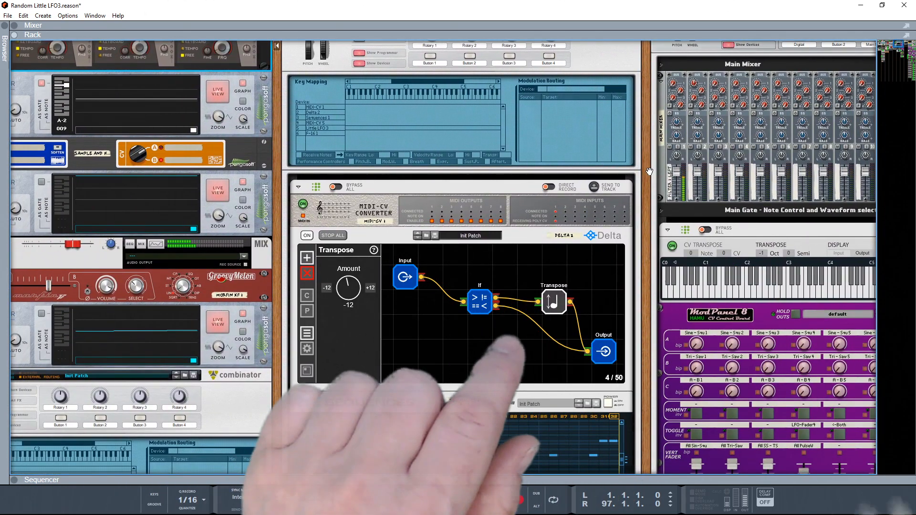
pyautogui.moveTo(649, 171); pyautogui.dragTo(503, 194)
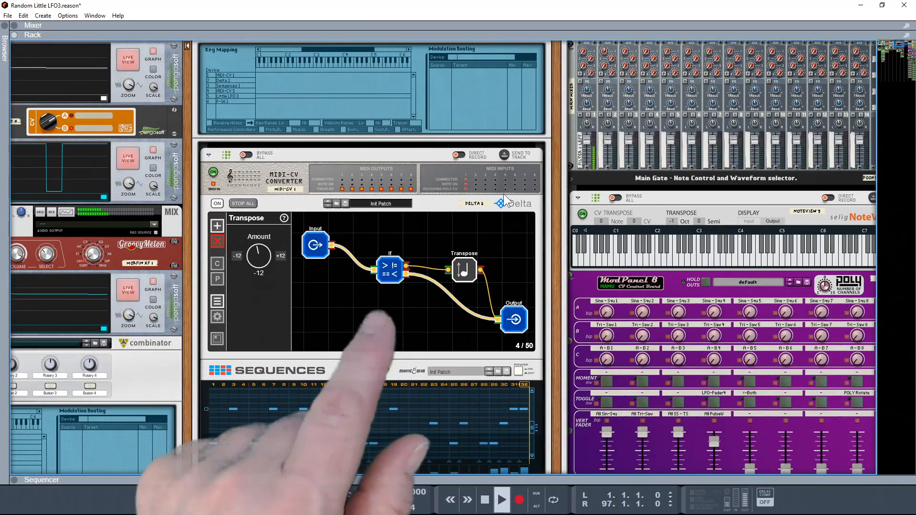
pyautogui.click(395, 270)
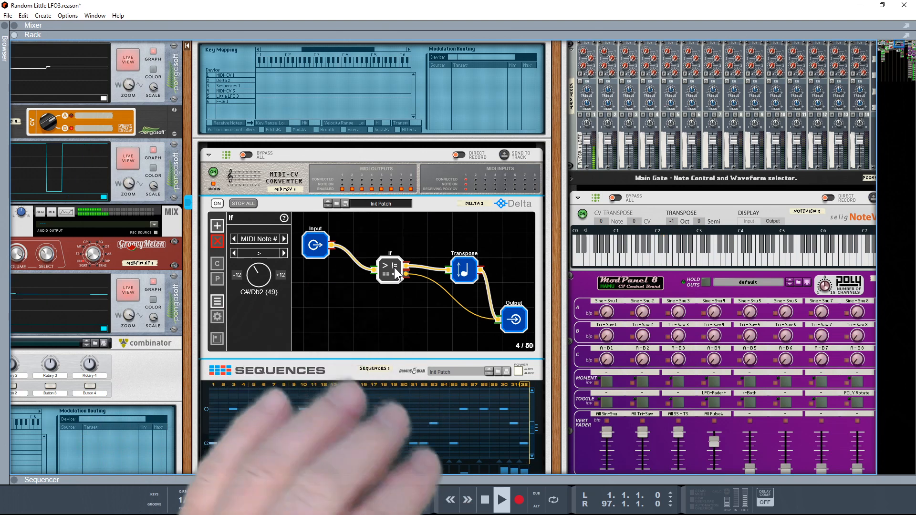
# Step: Examine the bass Combinator's Sequences pattern, Little LFO and F-16 filter, plus the Lolth splitter, DVC-1 comparator and CV analyzers below
pyautogui.scroll(-2, 477, 302)
pyautogui.scroll(-4, 477, 303)
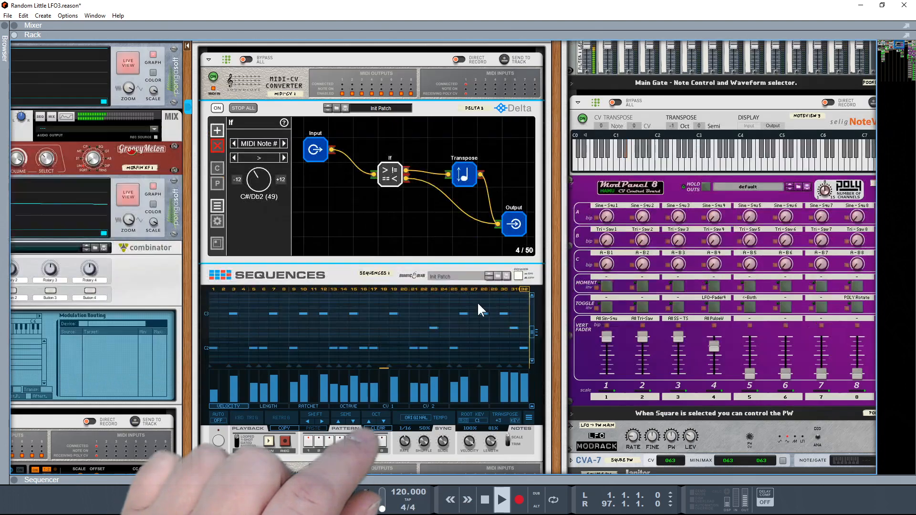
pyautogui.scroll(-2, 478, 299)
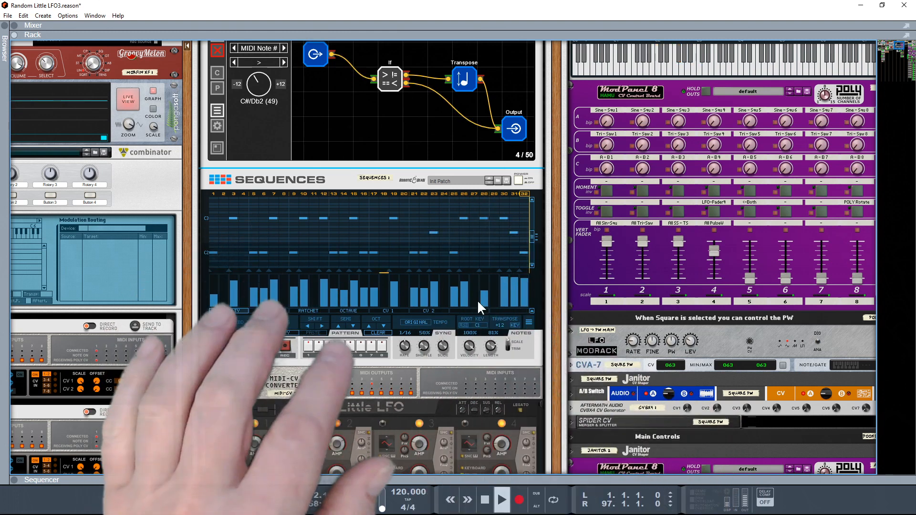
pyautogui.scroll(-5, 474, 296)
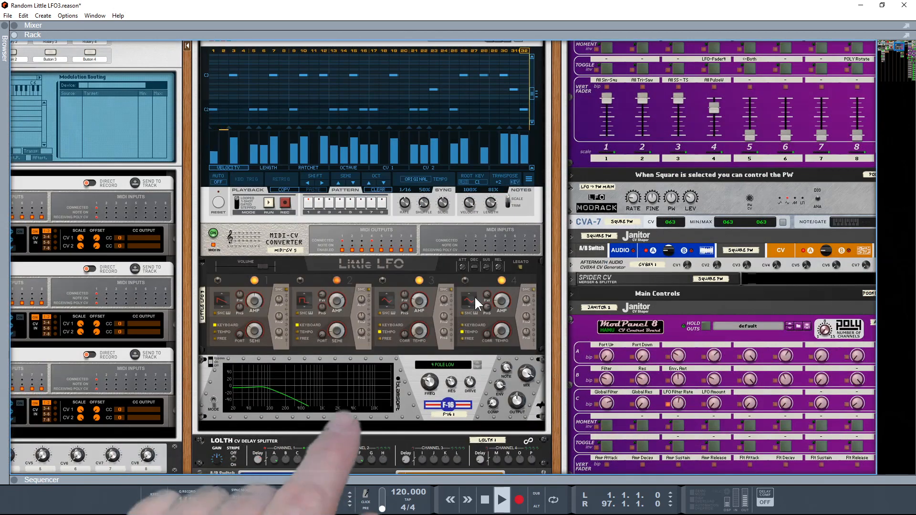
pyautogui.scroll(-2, 474, 297)
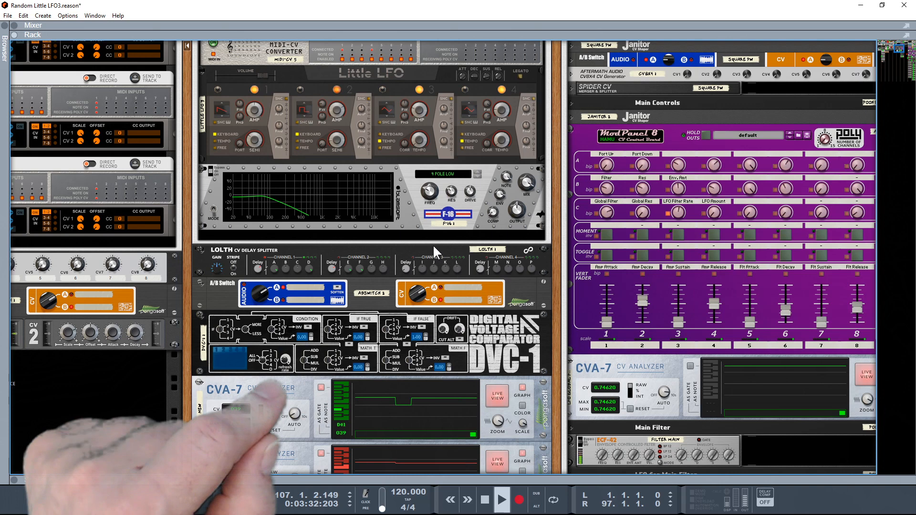
pyautogui.scroll(8, 439, 253)
pyautogui.scroll(2, 435, 242)
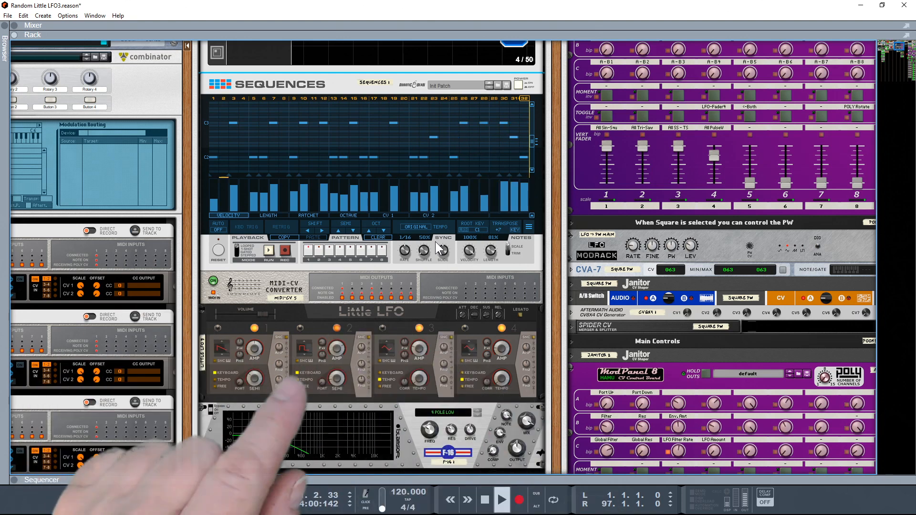
# Step: Examine the Mini Modular Combinator's mixer, ModPanel 8 controls, main filter, effects, CV splitters and VCO 1 section
pyautogui.moveTo(556, 221); pyautogui.dragTo(196, 421)
pyautogui.moveTo(567, 241); pyautogui.dragTo(501, 341)
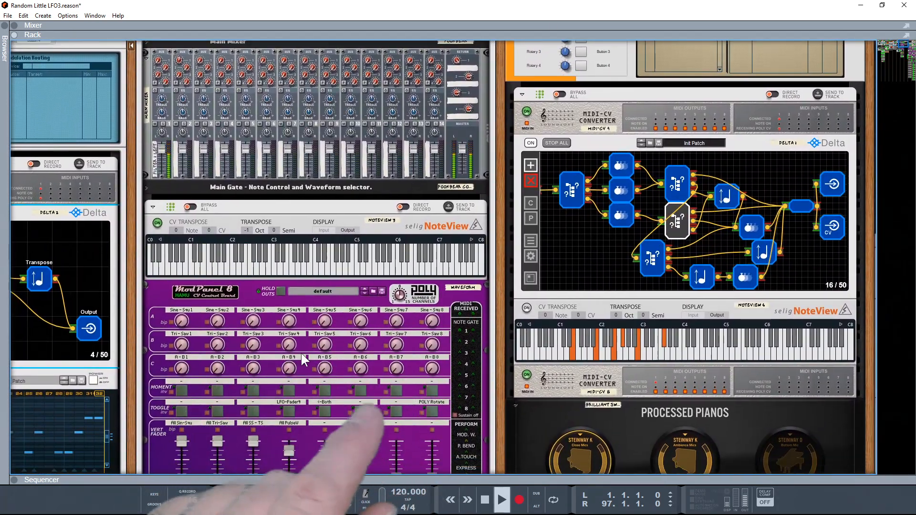
pyautogui.scroll(-3, 304, 354)
pyautogui.scroll(-5, 304, 355)
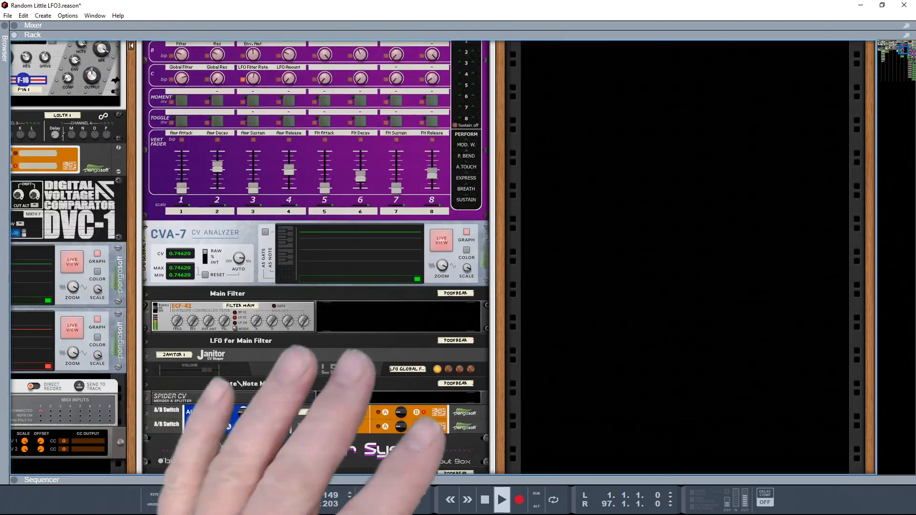
pyautogui.scroll(-2, 303, 352)
pyautogui.scroll(-7, 305, 353)
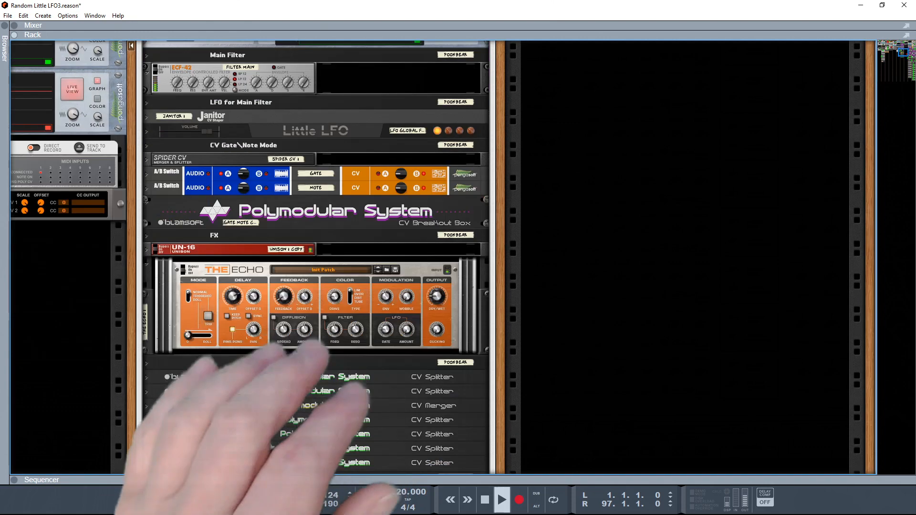
pyautogui.scroll(6, 304, 355)
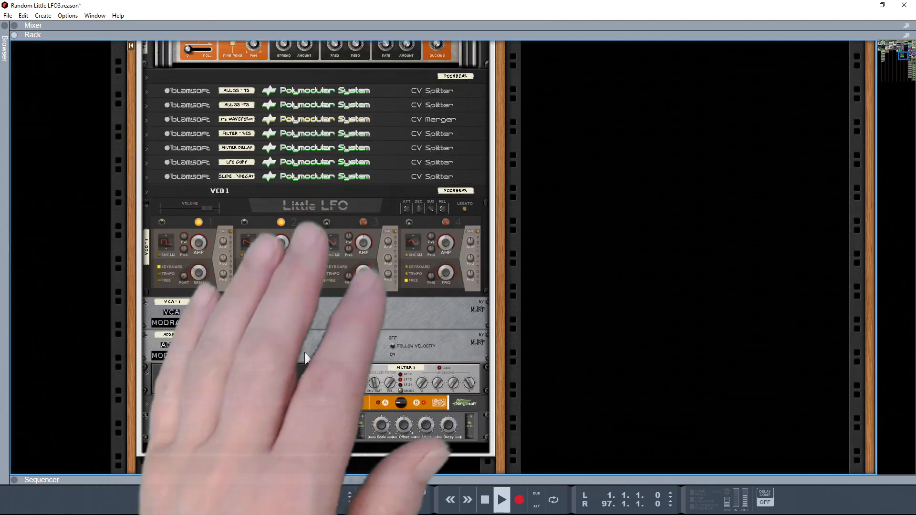
pyautogui.scroll(10, 334, 354)
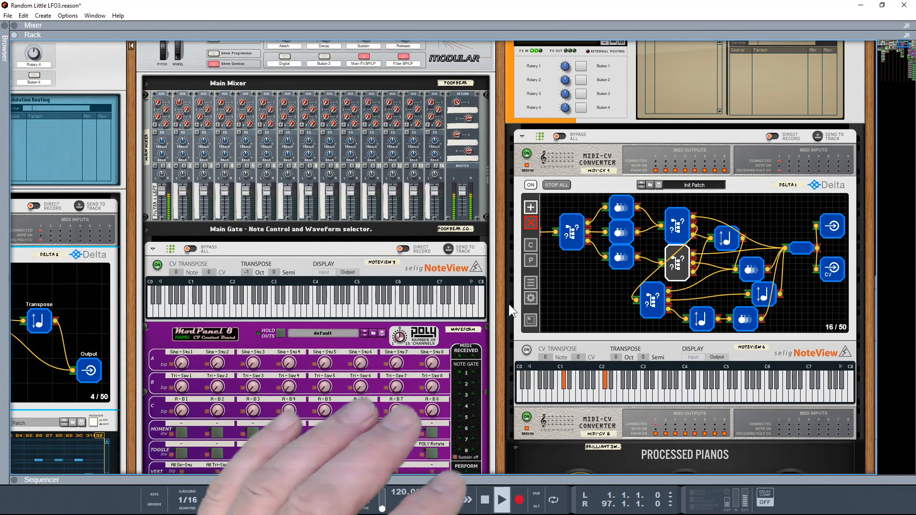
# Step: Compare the Brilliant Swell track's Delta node chain with the Delta and AutoLatch feeding KY Starlight Mod PB, and look through that Combinator
pyautogui.moveTo(499, 306); pyautogui.dragTo(128, 308)
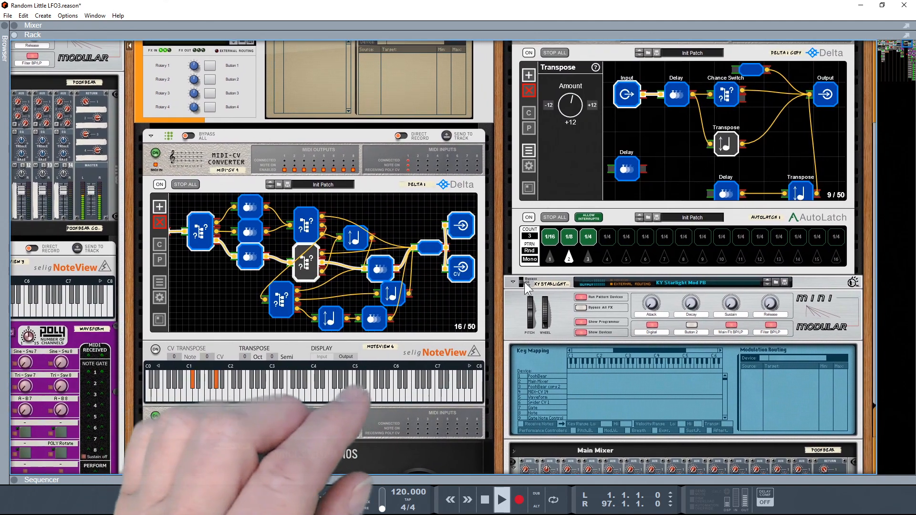
pyautogui.moveTo(497, 290); pyautogui.dragTo(472, 295)
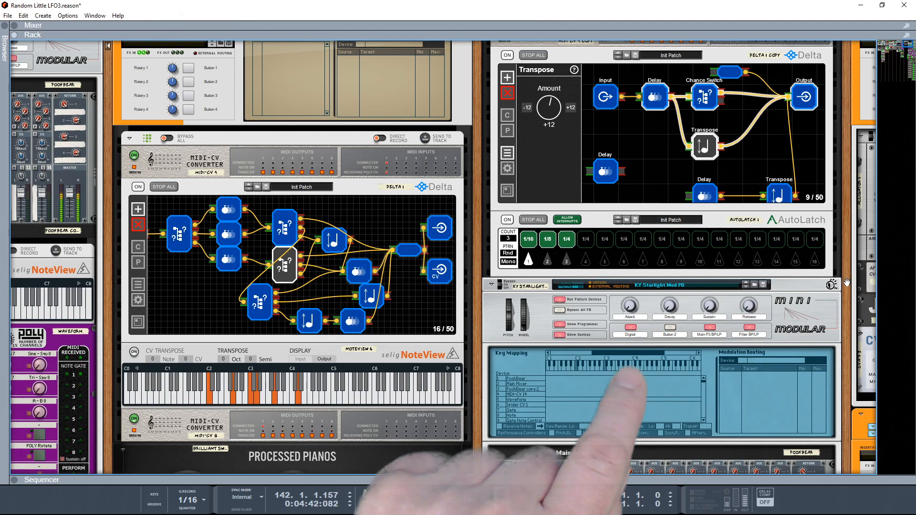
pyautogui.scroll(-10, 705, 269)
pyautogui.scroll(-9, 694, 297)
pyautogui.scroll(-20, 692, 293)
pyautogui.scroll(-20, 693, 293)
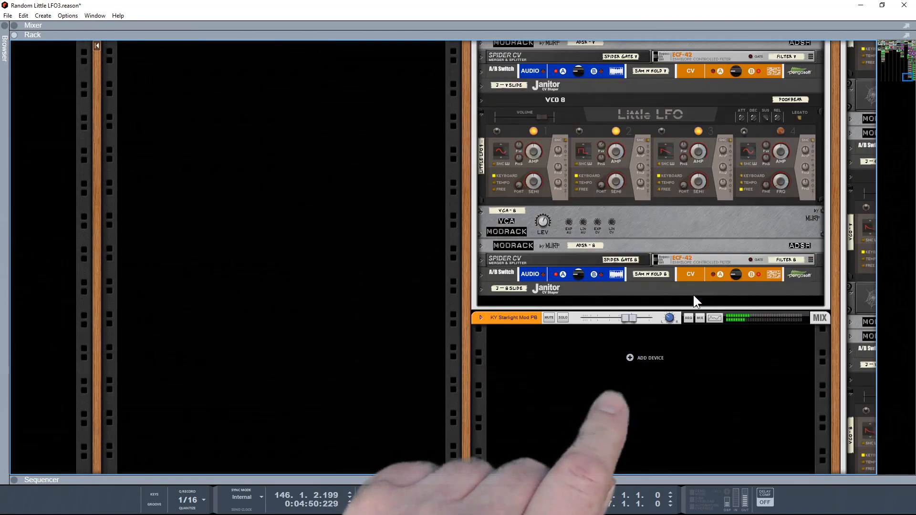
pyautogui.moveTo(906, 79); pyautogui.dragTo(906, 41)
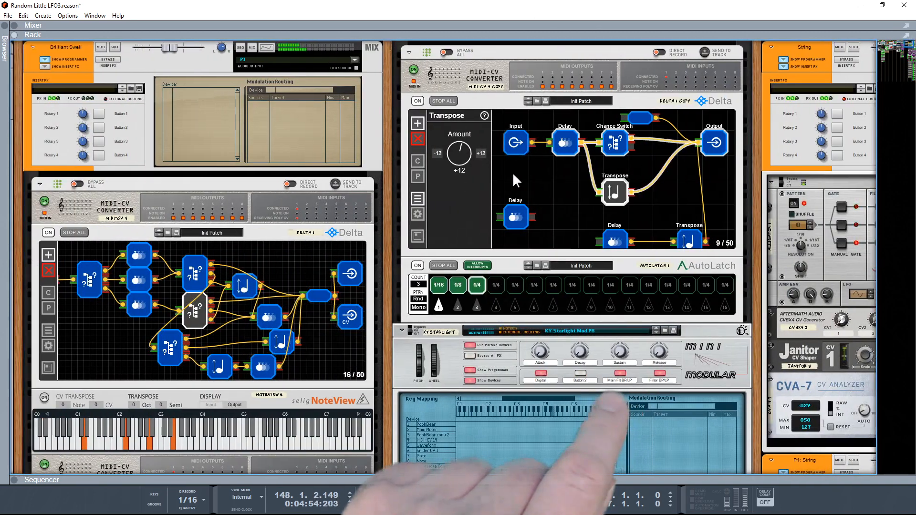
pyautogui.moveTo(385, 236); pyautogui.dragTo(520, 236)
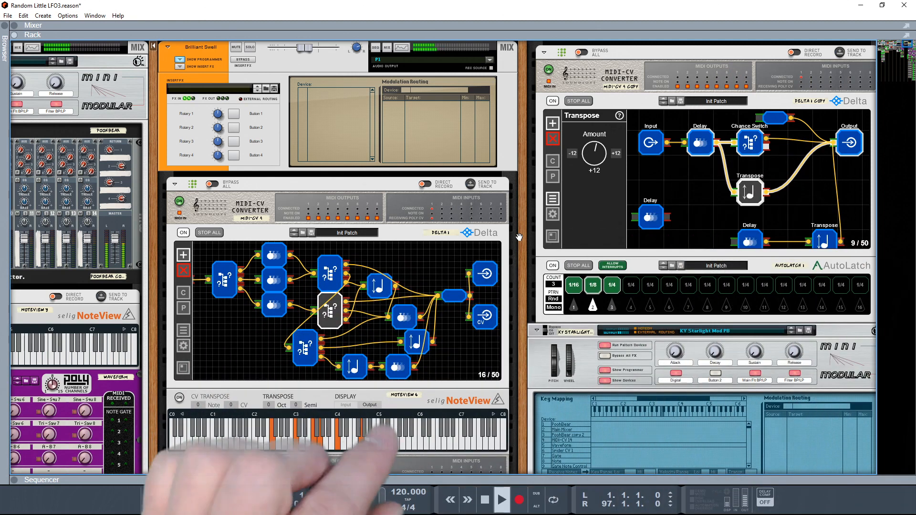
# Step: Display the first Delay node's settings in the Delta feeding KY Starlight, and examine the CV analyzers around the P1 mix channel
pyautogui.click(702, 143)
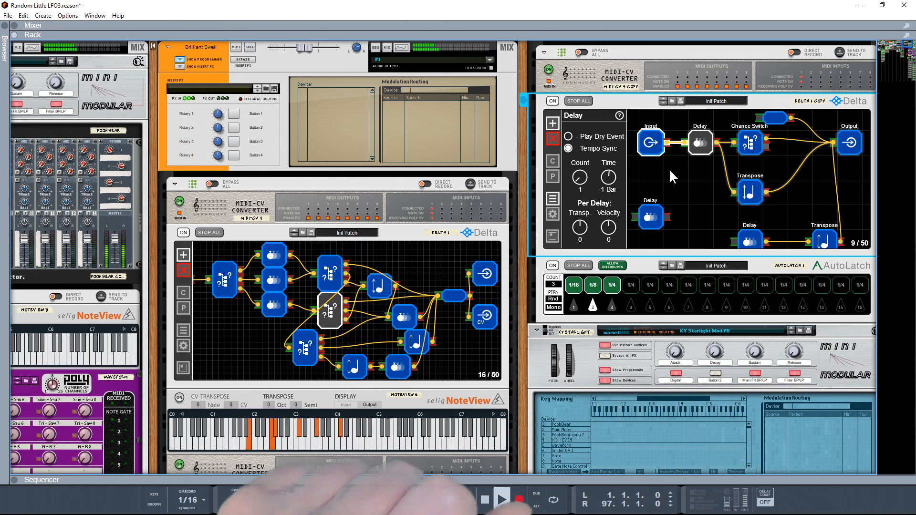
pyautogui.moveTo(525, 279); pyautogui.dragTo(583, 272)
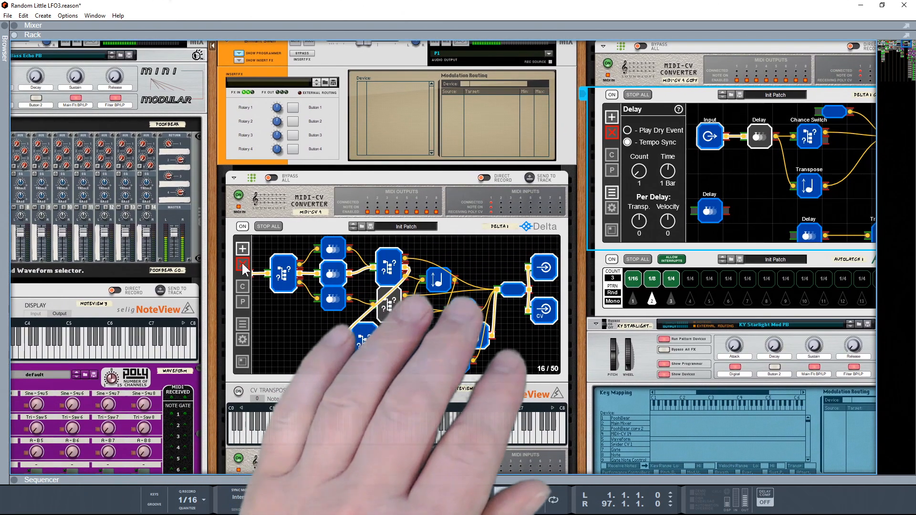
pyautogui.moveTo(241, 275); pyautogui.dragTo(585, 281)
pyautogui.moveTo(191, 350); pyautogui.dragTo(677, 346)
pyautogui.moveTo(309, 370); pyautogui.dragTo(634, 348)
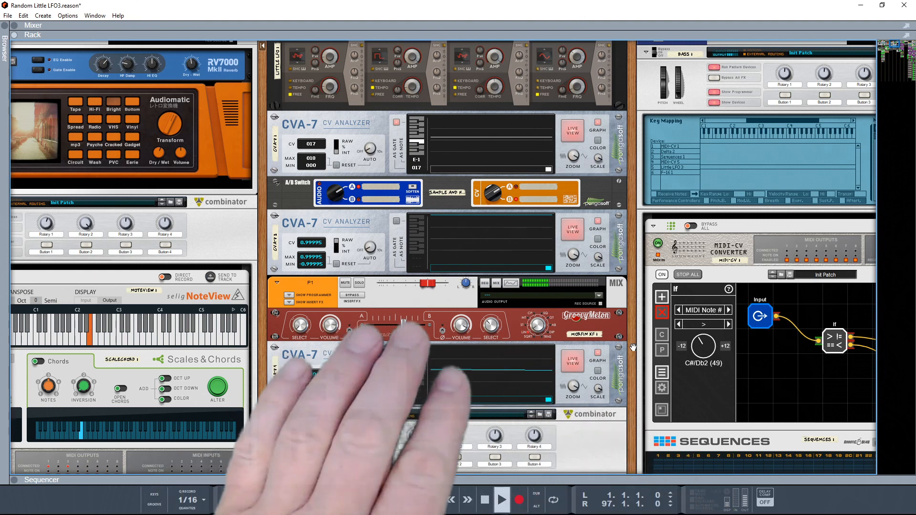
# Step: Examine the String mix channel's insert devices: Alligator, CVBX4 CV Generator, Janitor CV Shaper and CVA-7 analyzer
pyautogui.moveTo(633, 275); pyautogui.dragTo(240, 319)
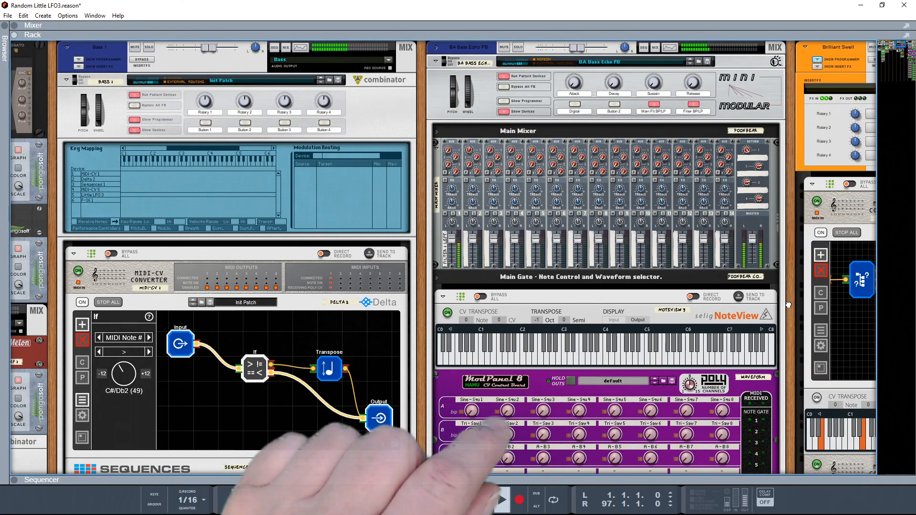
pyautogui.hscroll(10, 788, 306)
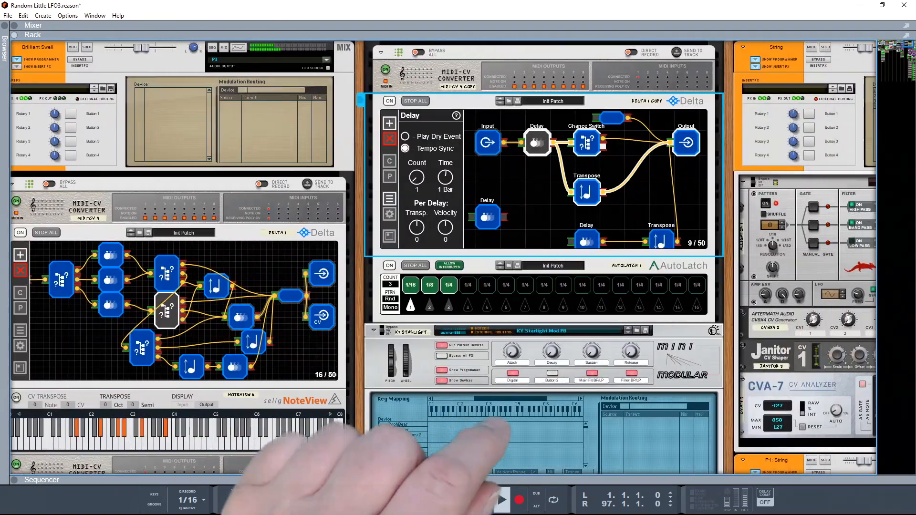
pyautogui.hscroll(1, 480, 262)
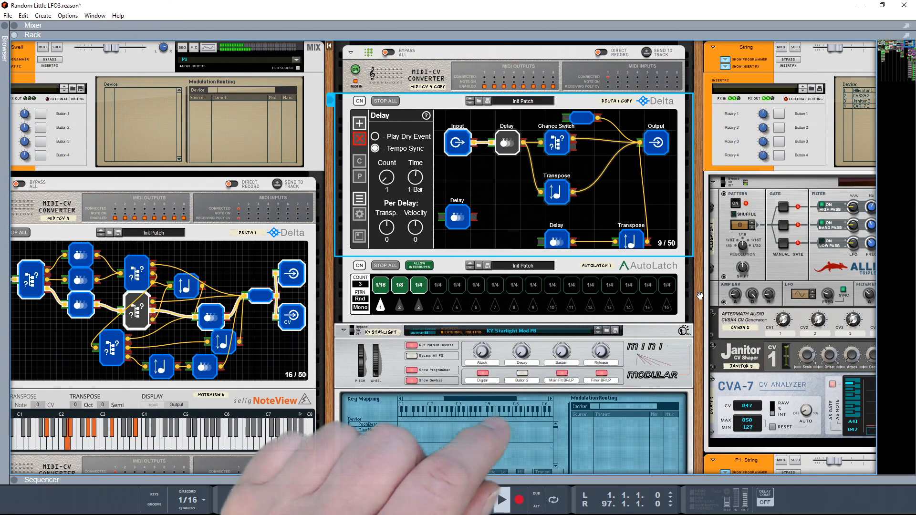
pyautogui.hscroll(6, 717, 291)
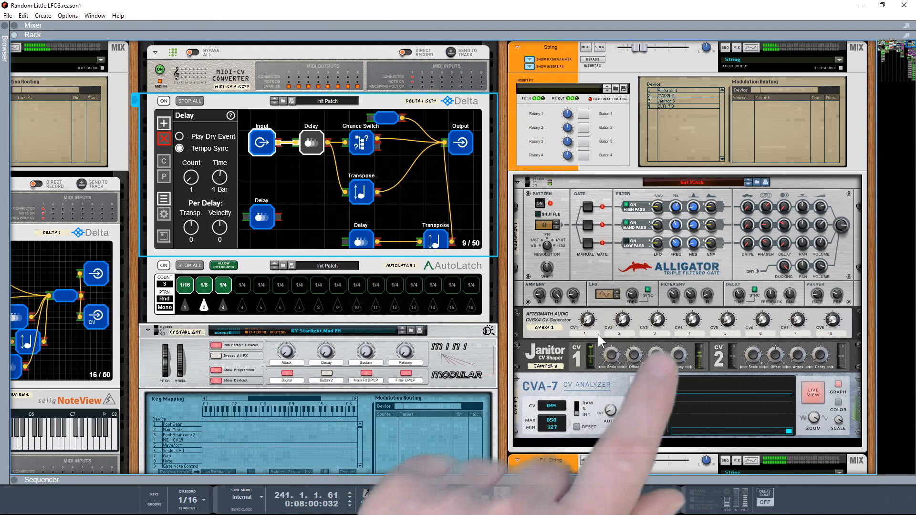
# Step: Look through the String Mini Modular Combinator, from NoteView and Main Mixer down to the main filter, Little LFO and FX sections
pyautogui.scroll(-12, 597, 334)
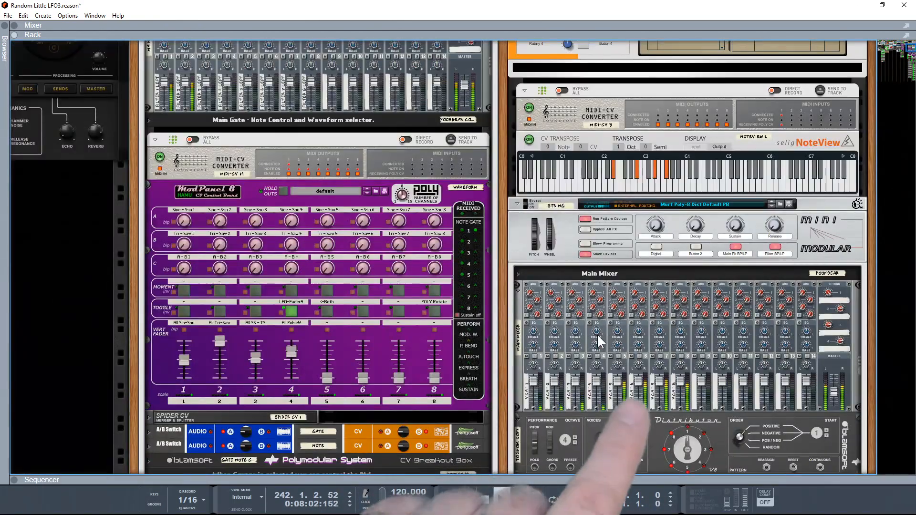
pyautogui.scroll(-3, 597, 334)
pyautogui.scroll(-15, 597, 333)
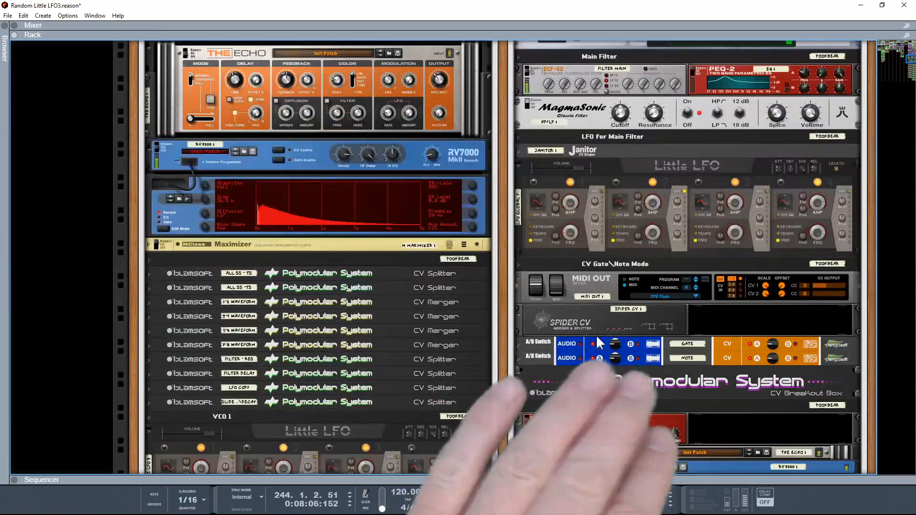
pyautogui.scroll(-9, 597, 336)
pyautogui.scroll(10, 596, 337)
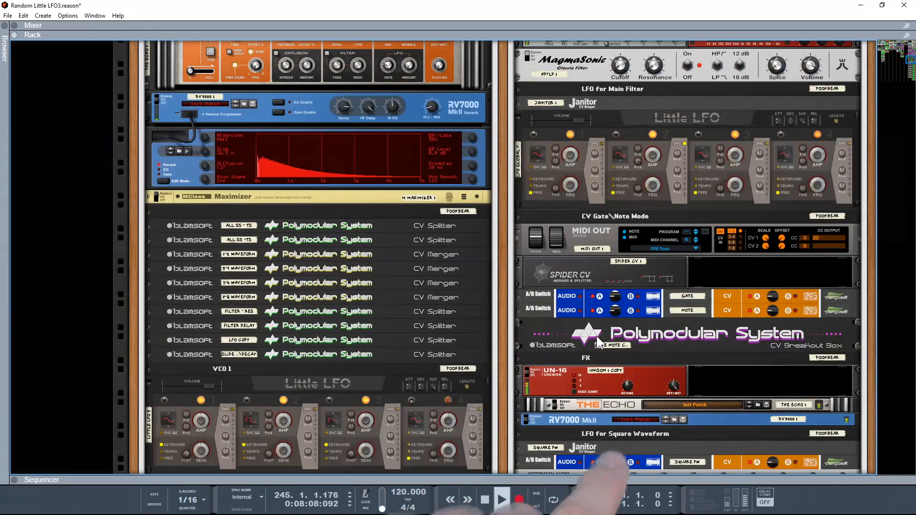
pyautogui.scroll(1, 597, 337)
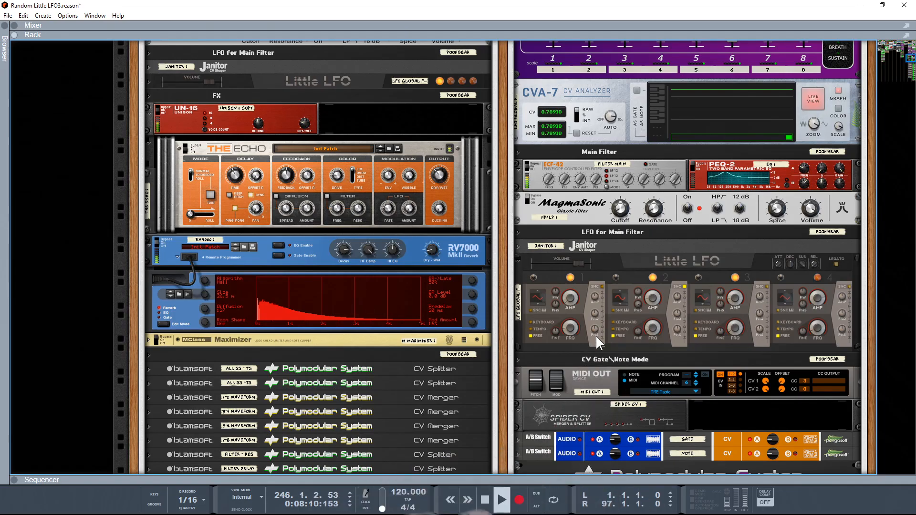
pyautogui.scroll(3, 596, 336)
pyautogui.scroll(20, 597, 336)
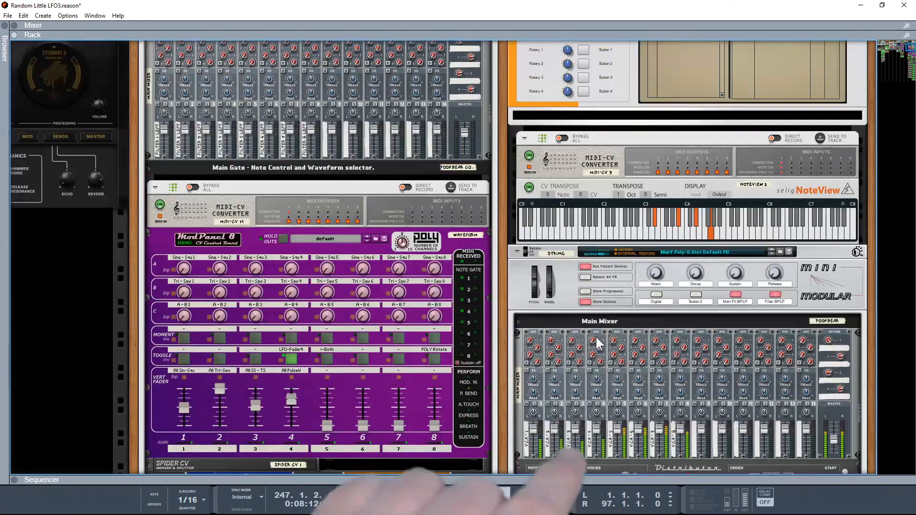
pyautogui.scroll(5, 596, 337)
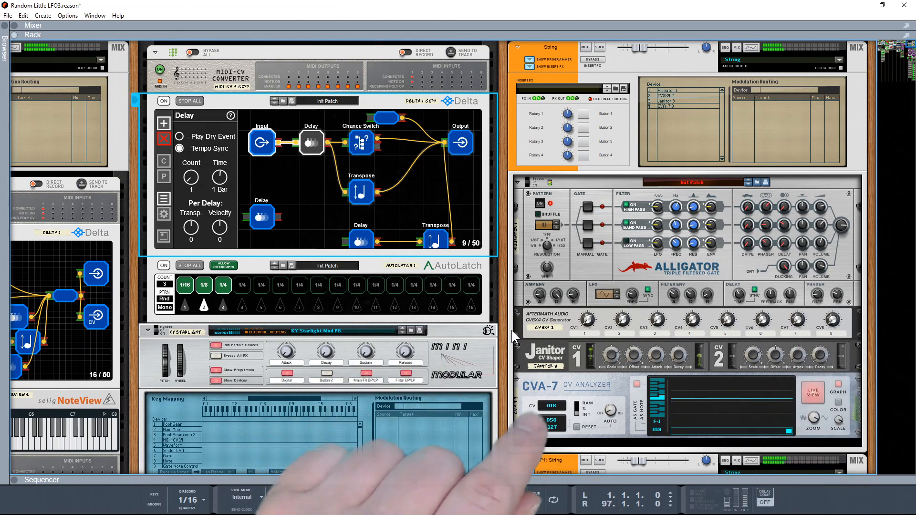
# Step: Go back across the rack to the Master Section's Little LFO and the DR Kit Werk PB drum Combinator with Beat Map
pyautogui.hscroll(-5, 503, 314)
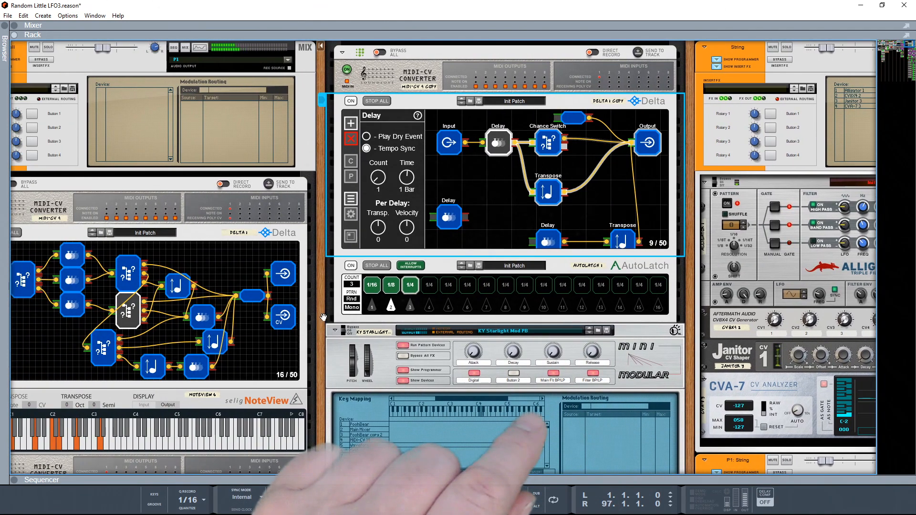
pyautogui.moveTo(324, 317); pyautogui.dragTo(648, 350)
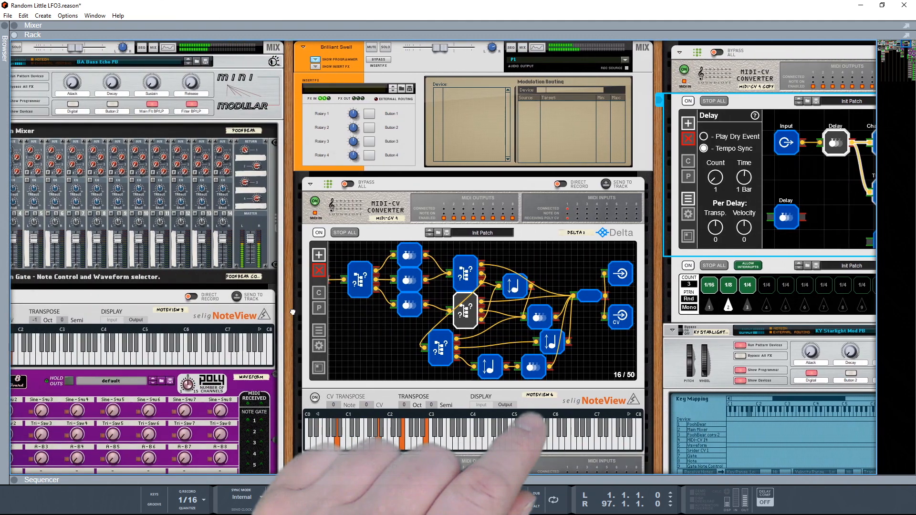
pyautogui.hscroll(-10, 287, 310)
pyautogui.moveTo(268, 308); pyautogui.dragTo(650, 352)
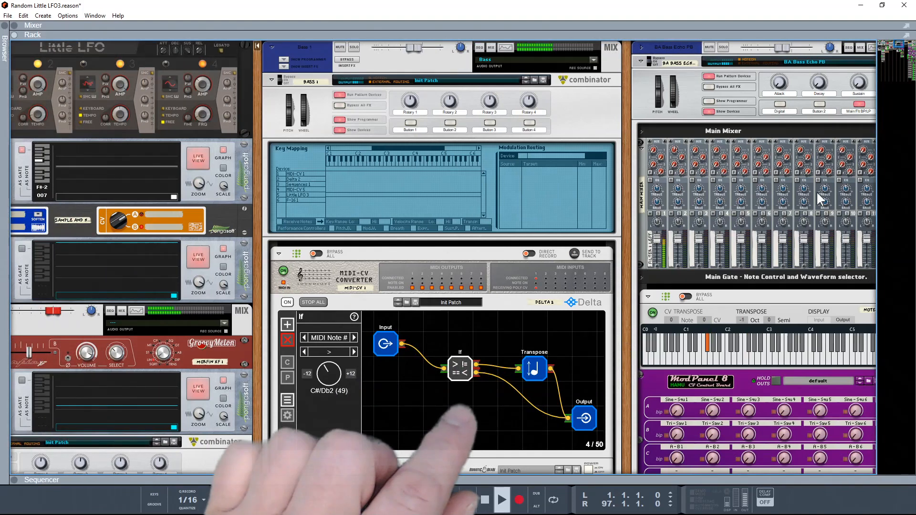
pyautogui.moveTo(900, 45); pyautogui.dragTo(882, 42)
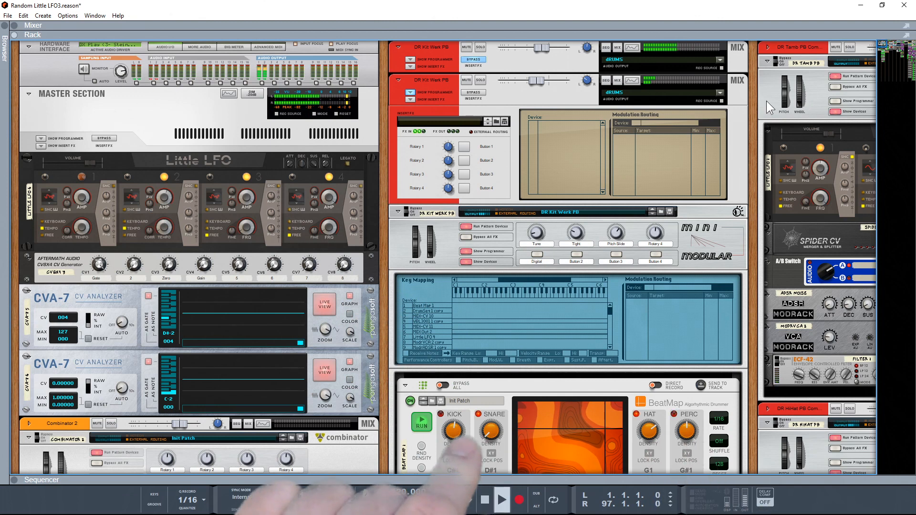
# Step: Inspect the rear cabling from the Master Section's Little LFO and CVBX4 to the DR Kit Werk PB Combinator and Beat Map
pyautogui.scroll(-2, 588, 259)
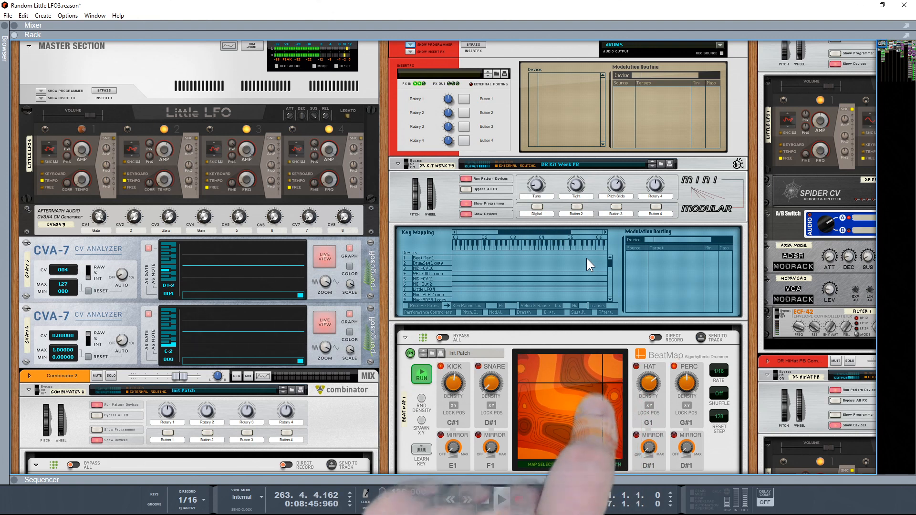
pyautogui.press('Tab')
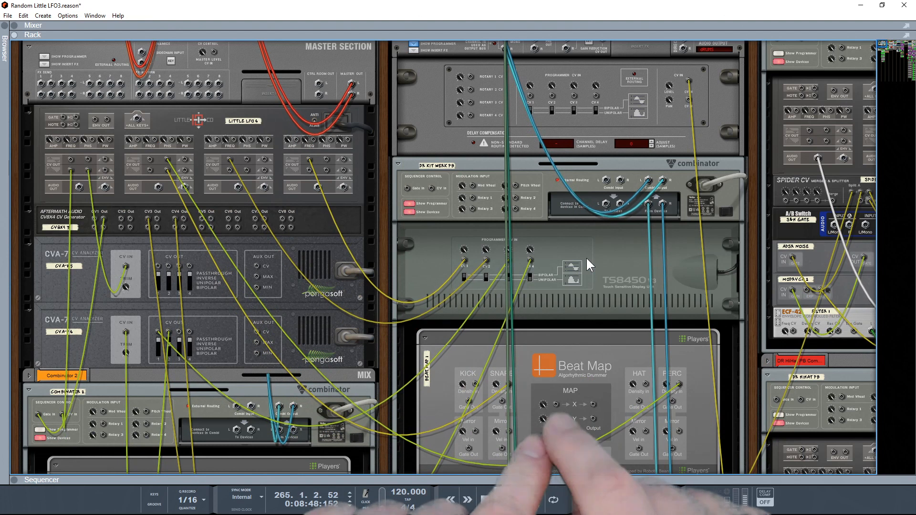
pyautogui.press('Tab')
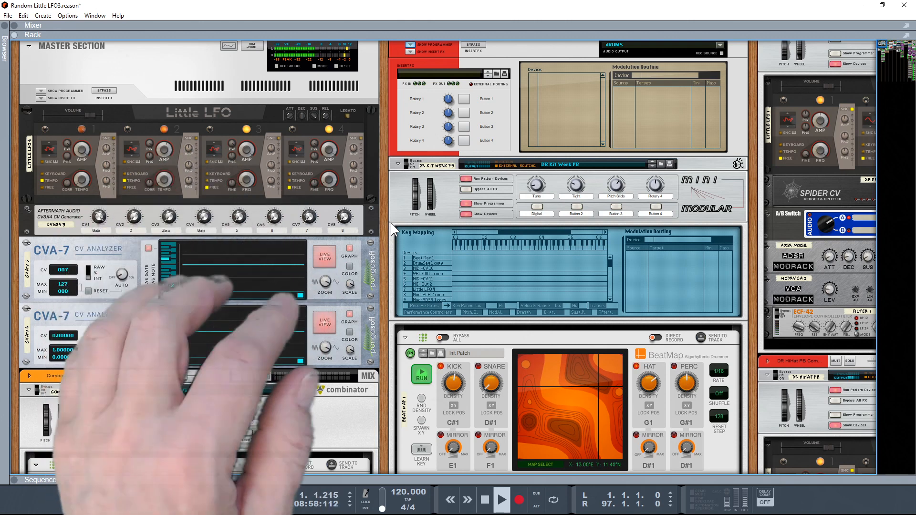
# Step: Examine Combinator 2's Delta chain, Janitor and A/B Switch, plus the rear cabling from its CVA-7 to the Break channel
pyautogui.scroll(-10, 391, 222)
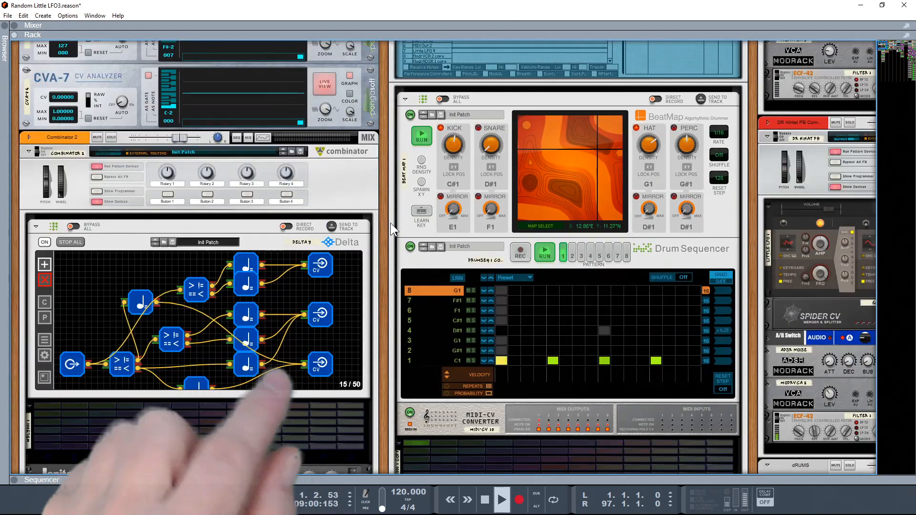
pyautogui.scroll(-2, 390, 222)
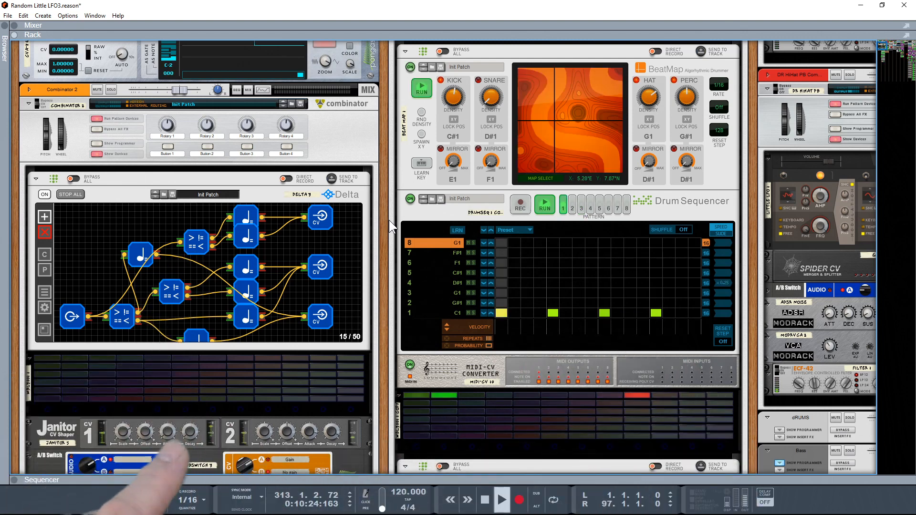
pyautogui.scroll(-5, 254, 314)
pyautogui.scroll(-5, 254, 316)
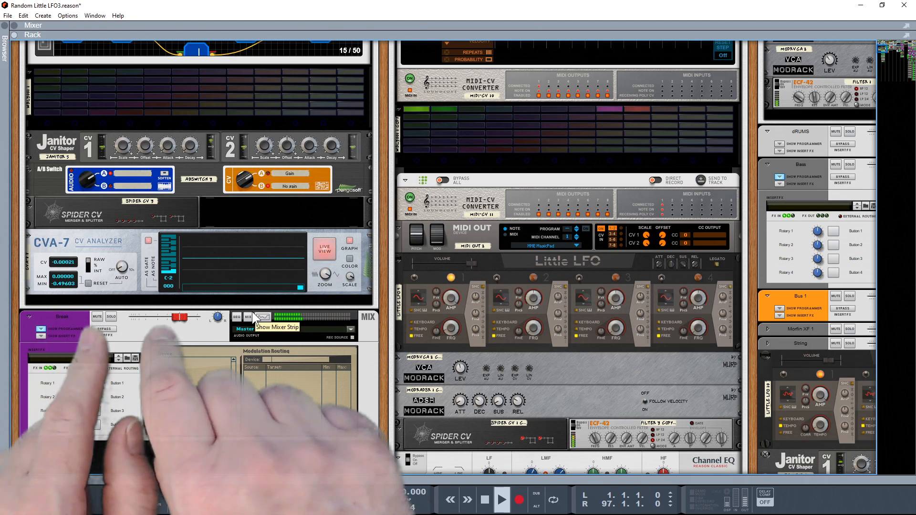
pyautogui.press('Tab')
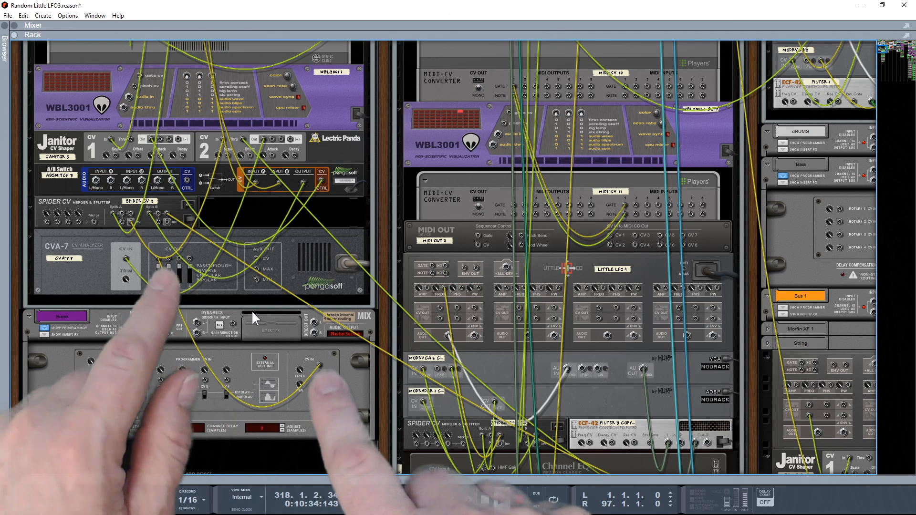
pyautogui.press('Tab')
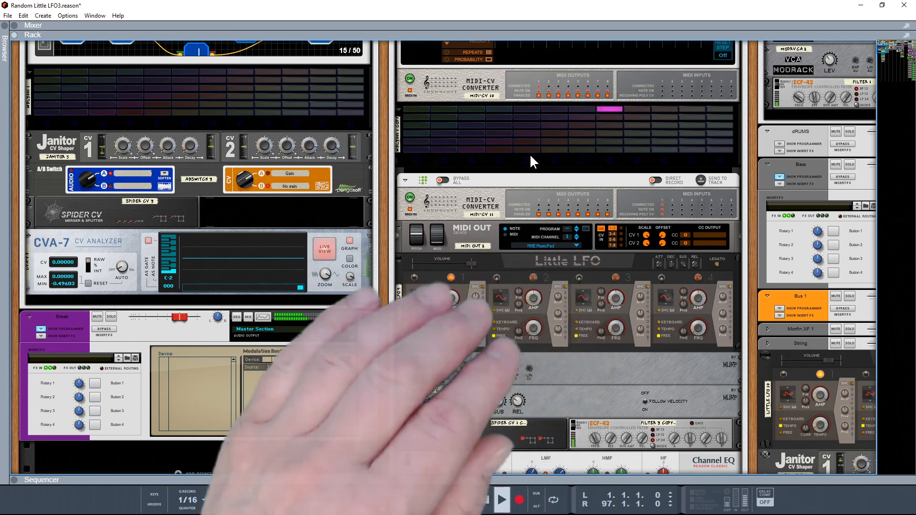
# Step: Look through the drum Combinator's Little LFO, ModRack VCA and ADSR units, ECF-42 filters and Channel EQ
pyautogui.scroll(-6, 617, 203)
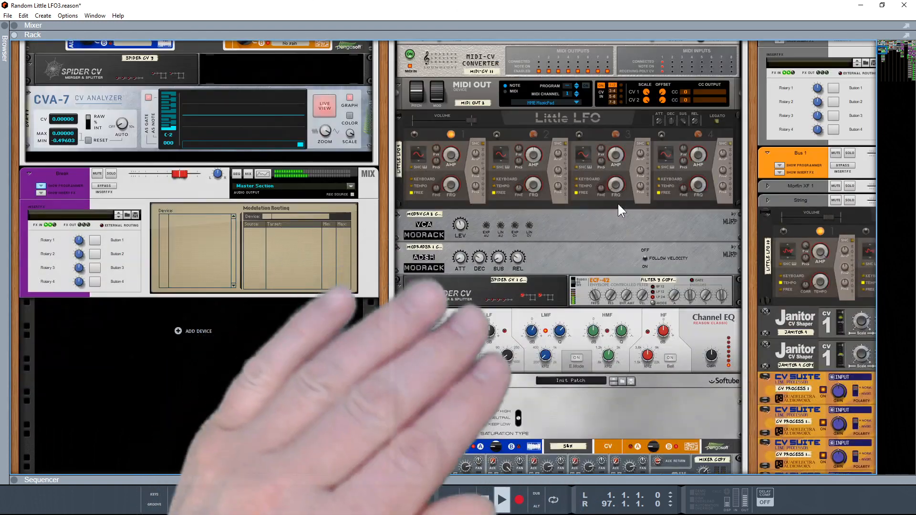
pyautogui.scroll(-15, 617, 204)
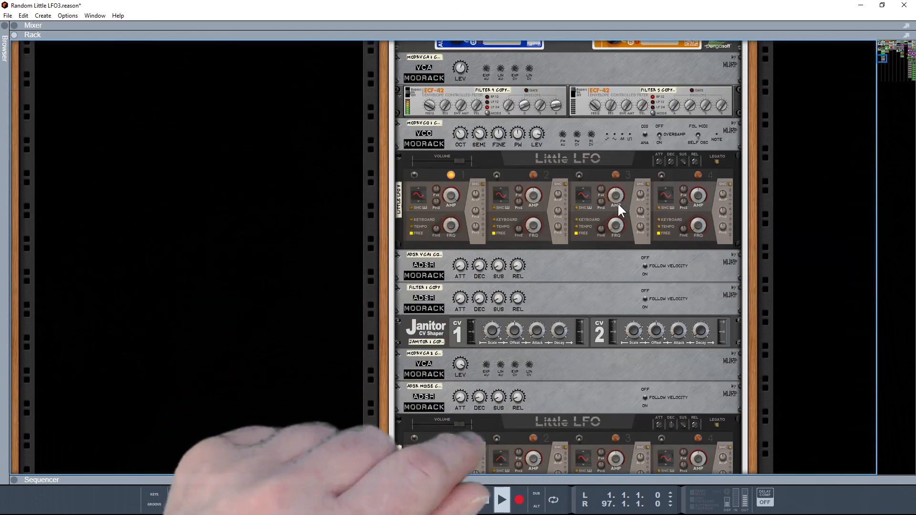
pyautogui.scroll(10, 618, 204)
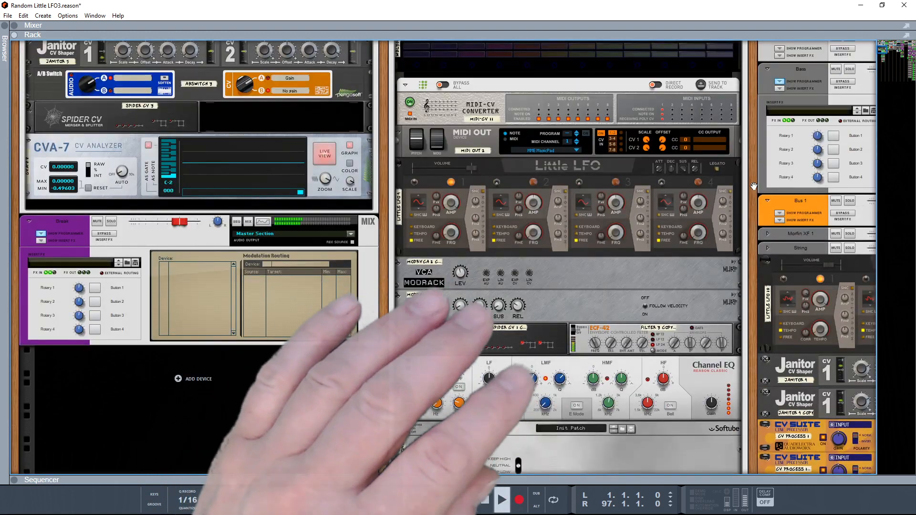
# Step: Examine the Little LFO, Janitor shapers and CV Suite processors below Bus 1, and reveal the Mixer above the Rack
pyautogui.moveTo(753, 185); pyautogui.dragTo(307, 94)
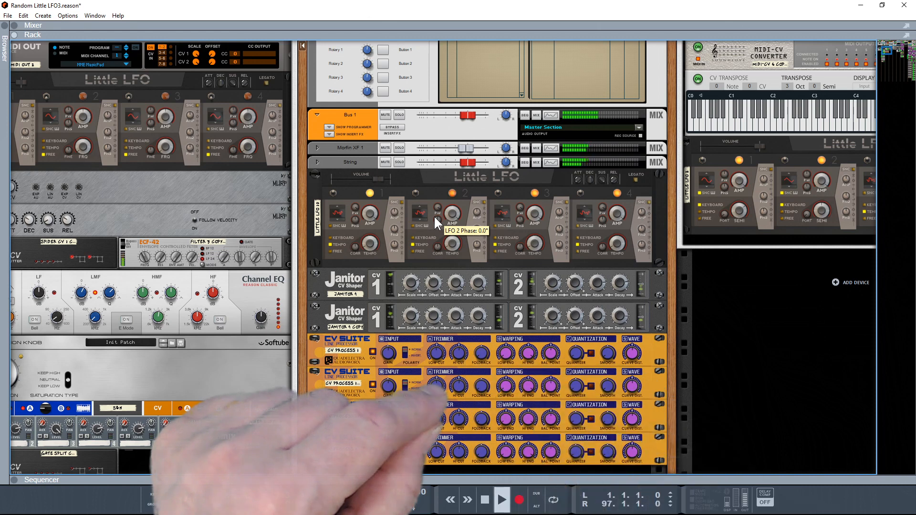
pyautogui.moveTo(442, 32); pyautogui.dragTo(438, 158)
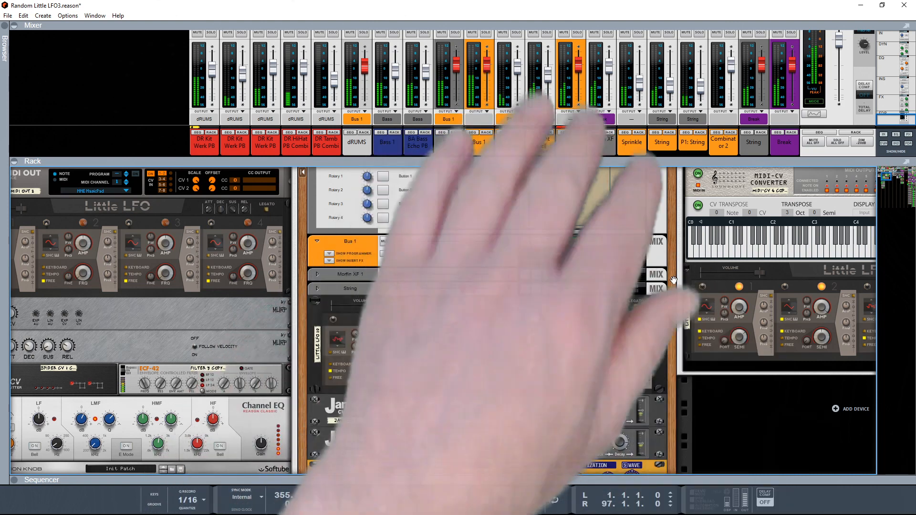
# Step: Examine the Main String and piano MIDI Out devices with their MIDI-CV Converters, and the CVBX4, A/B Switch and Janitor below
pyautogui.moveTo(674, 280); pyautogui.dragTo(239, 366)
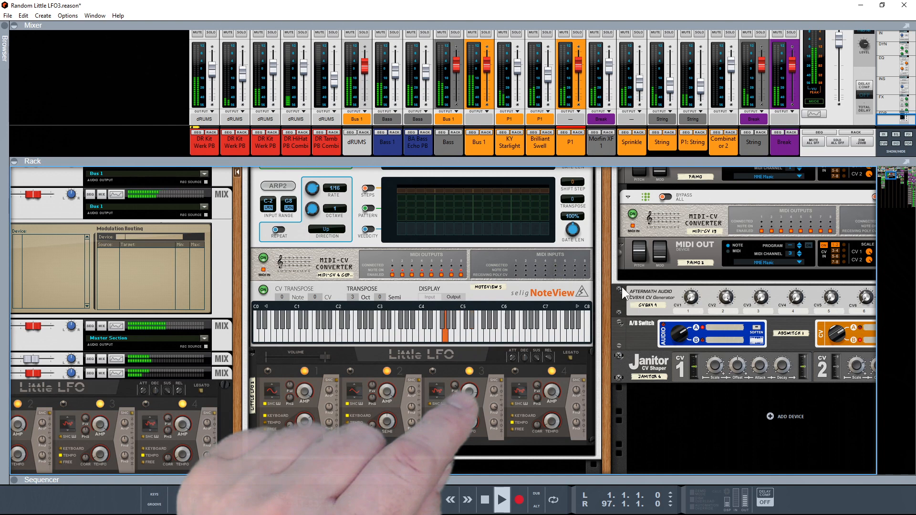
pyautogui.moveTo(604, 279); pyautogui.dragTo(337, 514)
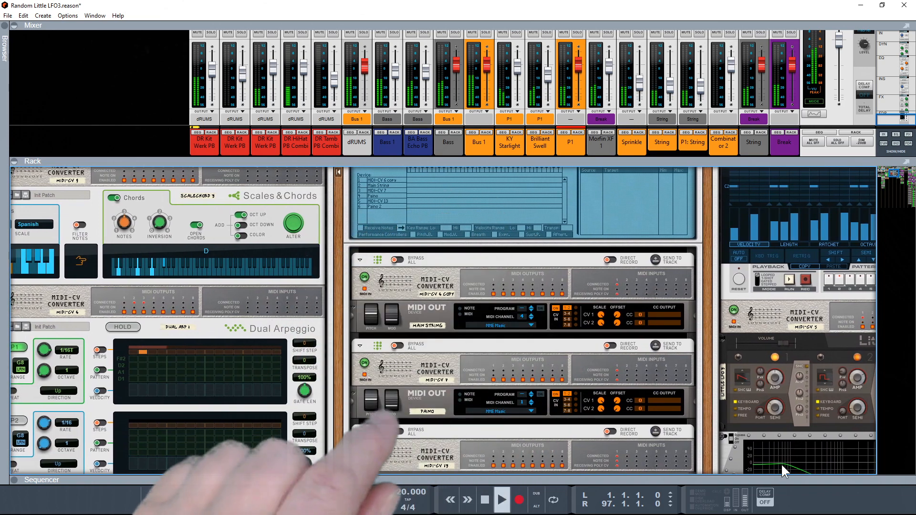
pyautogui.scroll(-5, 545, 380)
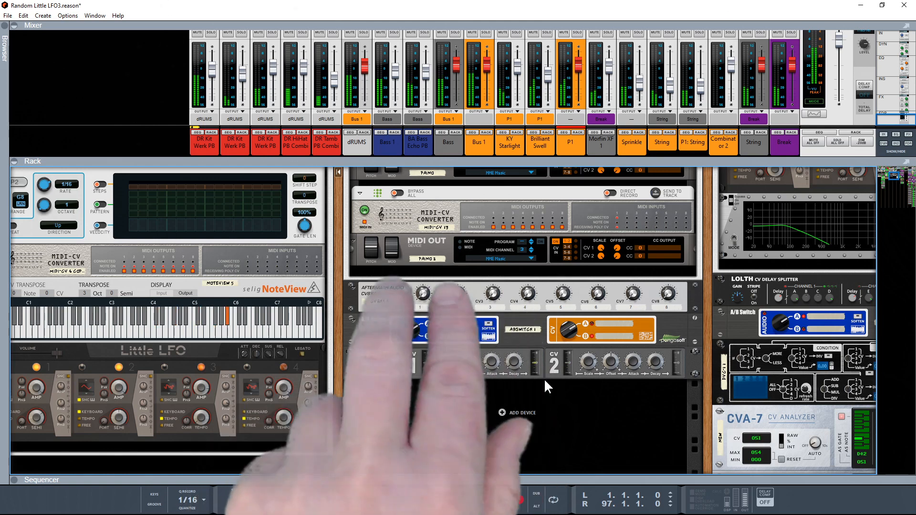
pyautogui.scroll(2, 544, 379)
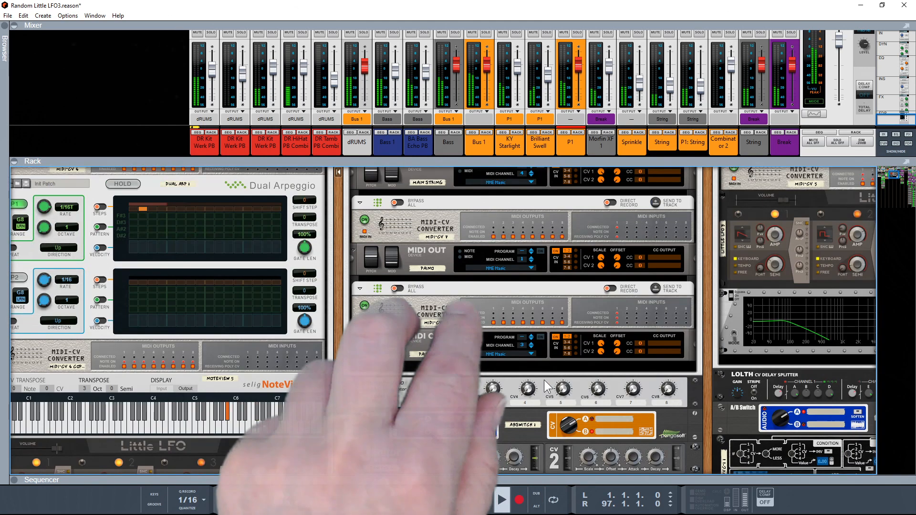
pyautogui.scroll(1, 543, 380)
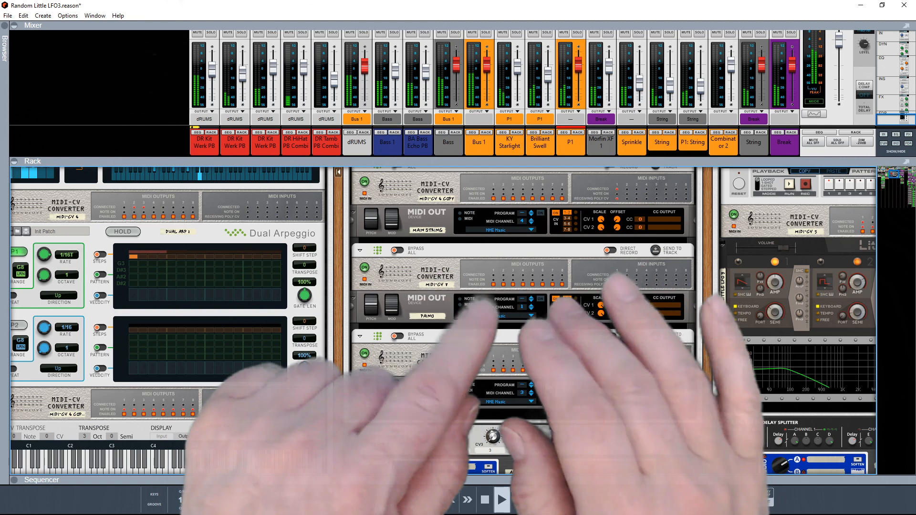
# Step: Examine the Combinator's Modulation Routing for the Main String device, including its CV In 1 to MIDI Channel mapping
pyautogui.scroll(-3, 572, 382)
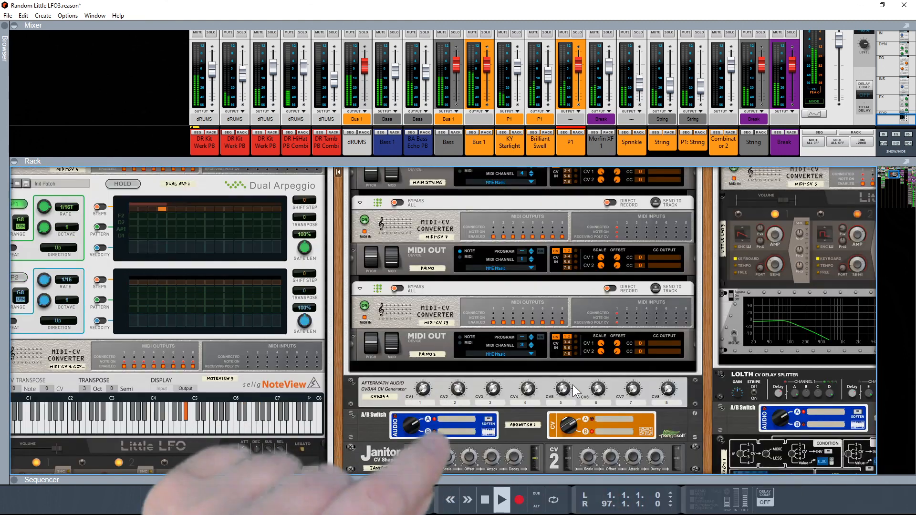
pyautogui.scroll(4, 571, 383)
pyautogui.scroll(2, 573, 384)
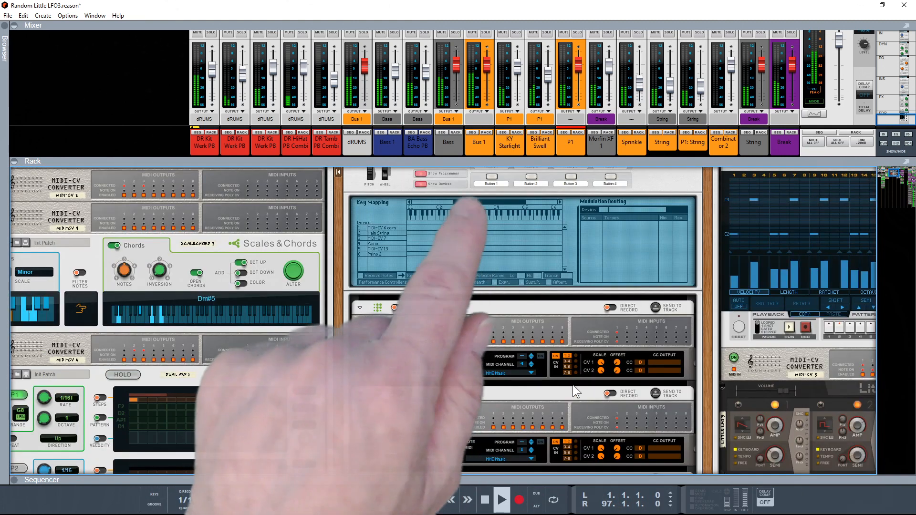
pyautogui.click(385, 232)
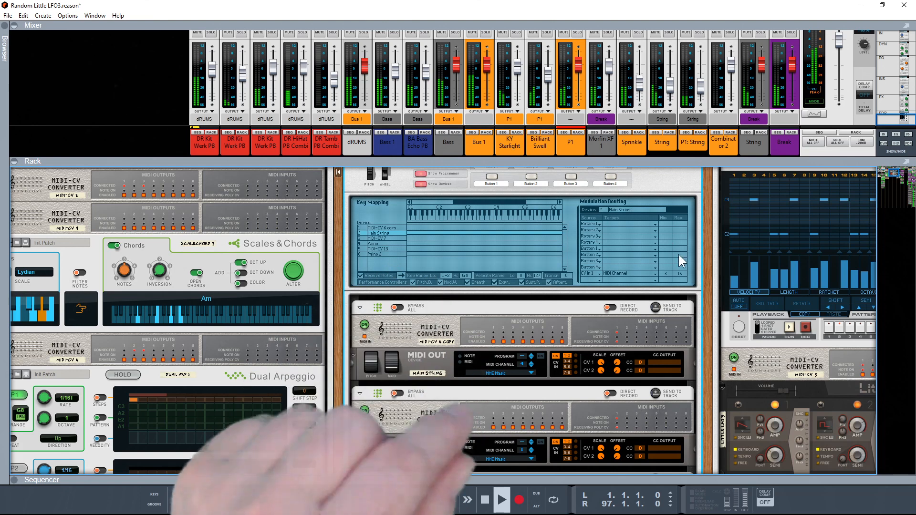
pyautogui.moveTo(709, 296); pyautogui.dragTo(556, 289)
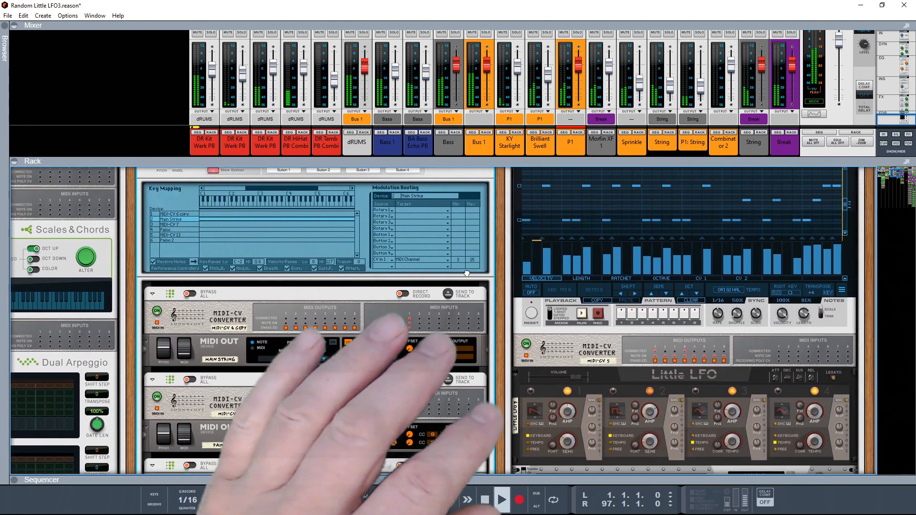
# Step: Trace the rear CV cabling across the rack, from Little LFO 1 and the CVA-7 analyzers to the KY Starlight Combinator and Delta devices
pyautogui.scroll(-2, 594, 346)
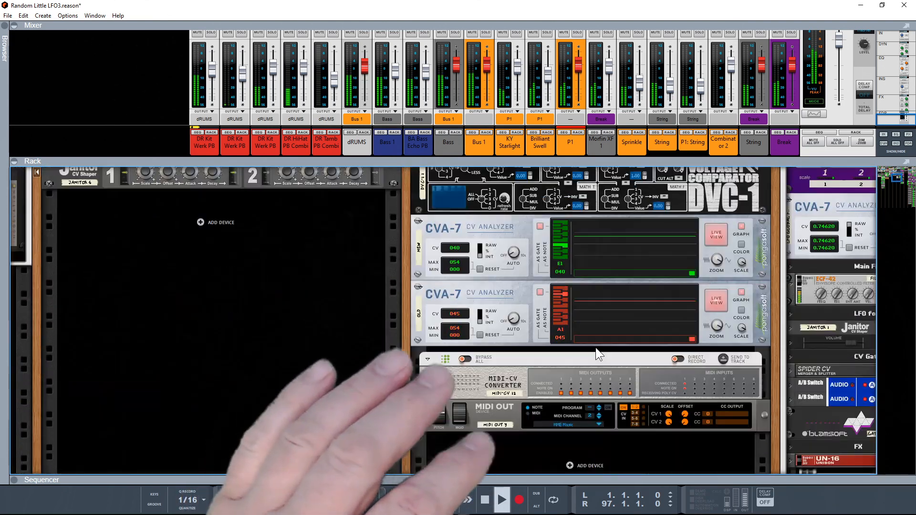
pyautogui.scroll(15, 596, 348)
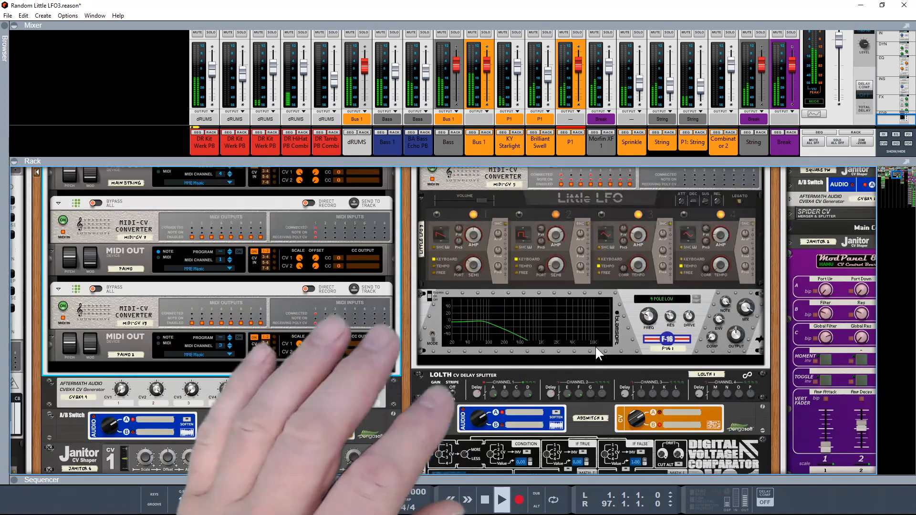
pyautogui.scroll(1, 594, 345)
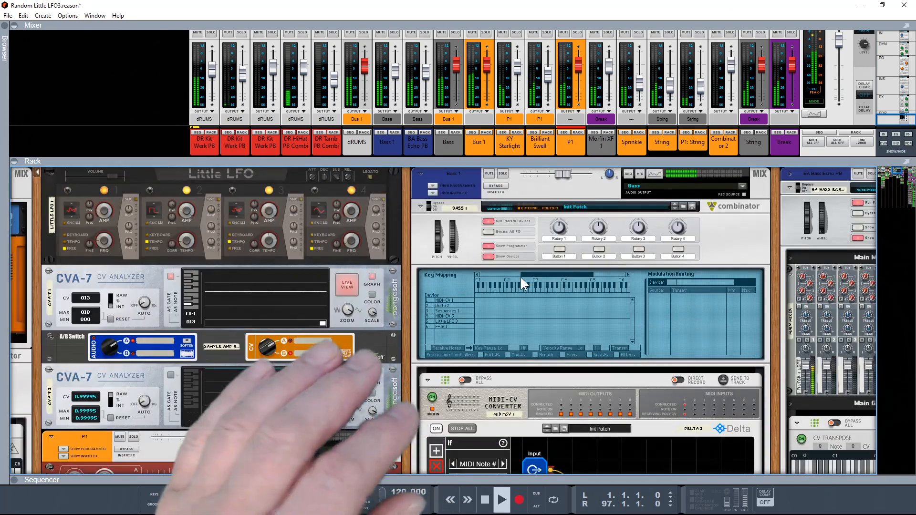
pyautogui.press('Tab')
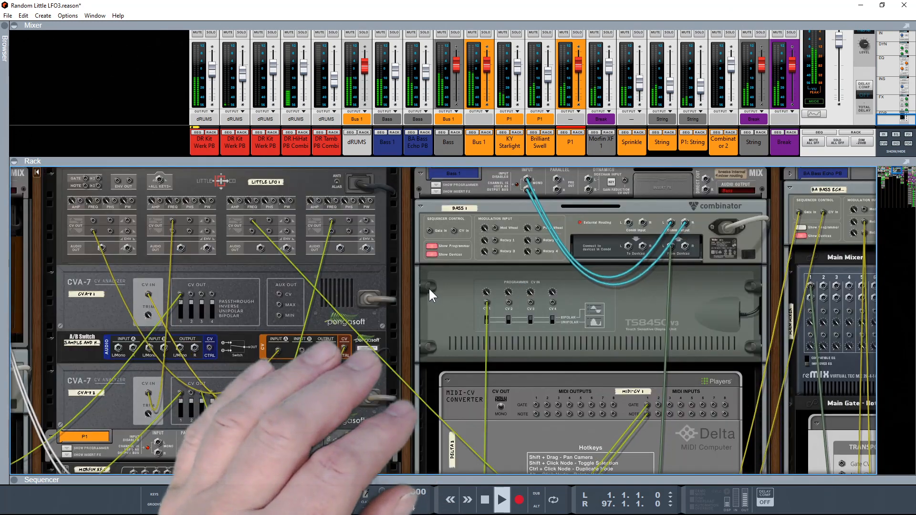
pyautogui.hscroll(-3, 512, 312)
pyautogui.moveTo(513, 312); pyautogui.dragTo(753, 189)
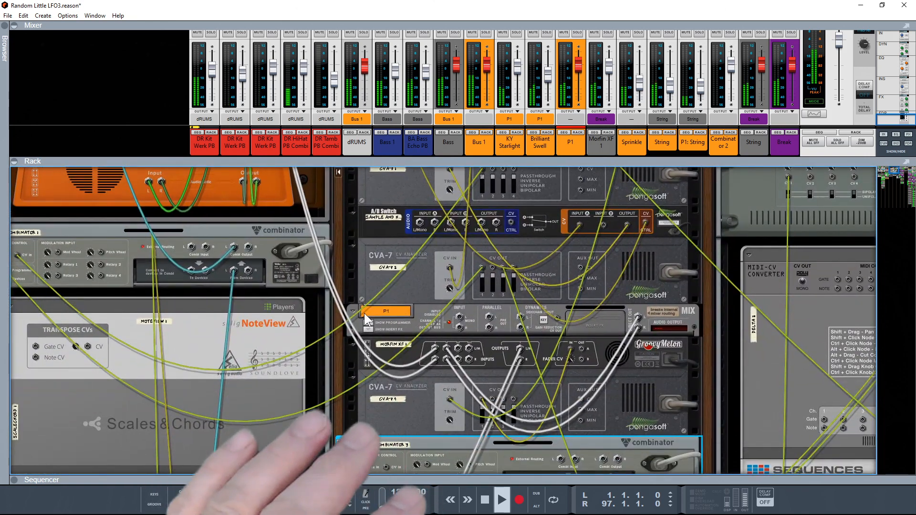
pyautogui.moveTo(333, 345); pyautogui.dragTo(547, 150)
pyautogui.moveTo(568, 374); pyautogui.dragTo(742, 224)
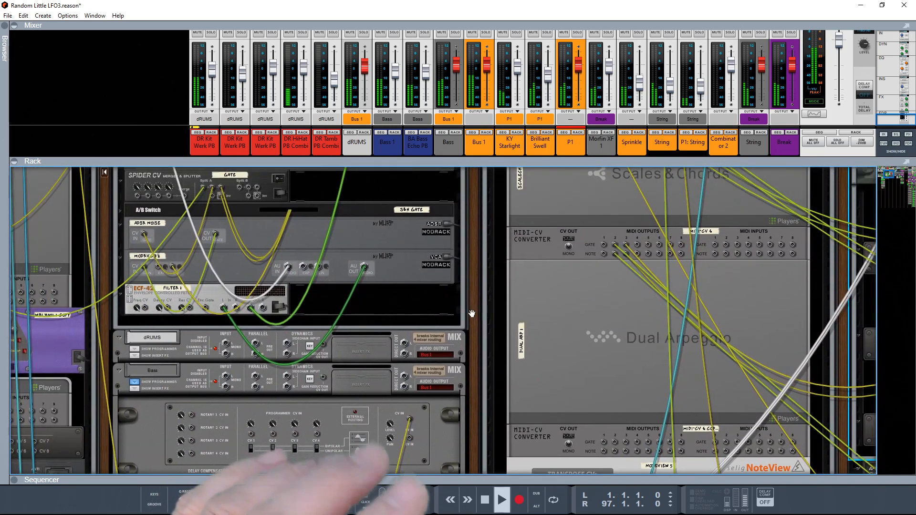
pyautogui.moveTo(890, 174); pyautogui.dragTo(914, 171)
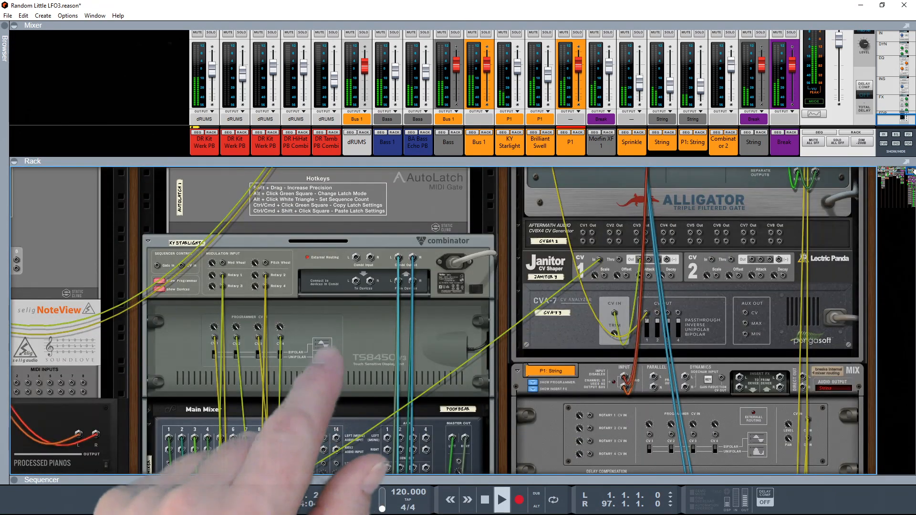
pyautogui.moveTo(914, 172); pyautogui.dragTo(903, 183)
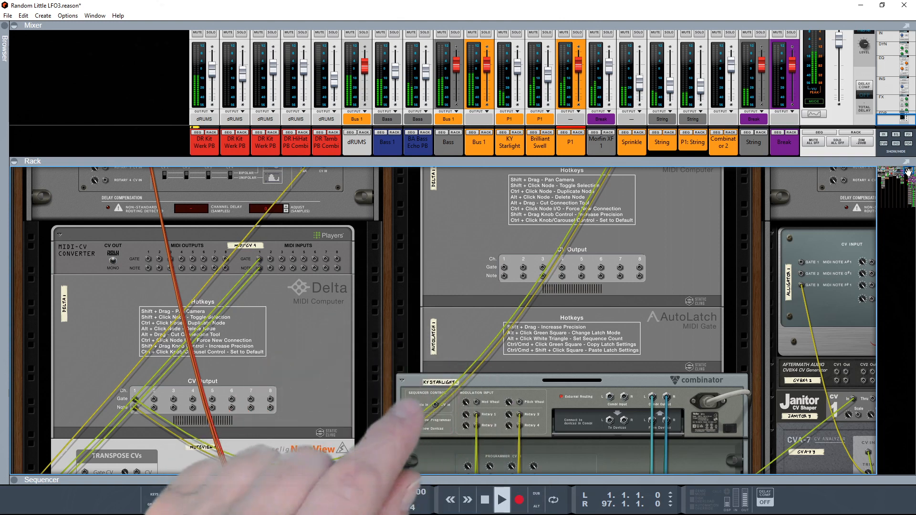
pyautogui.moveTo(909, 172); pyautogui.dragTo(887, 170)
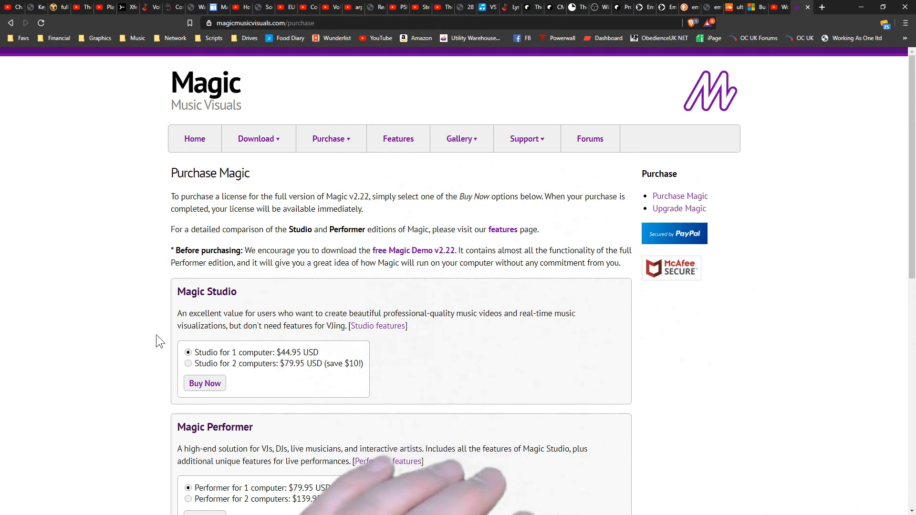
# Step: Switch from the browser to the Magic editor and move the Input Sources window off the Scene 0 workspace
pyautogui.click(863, 7)
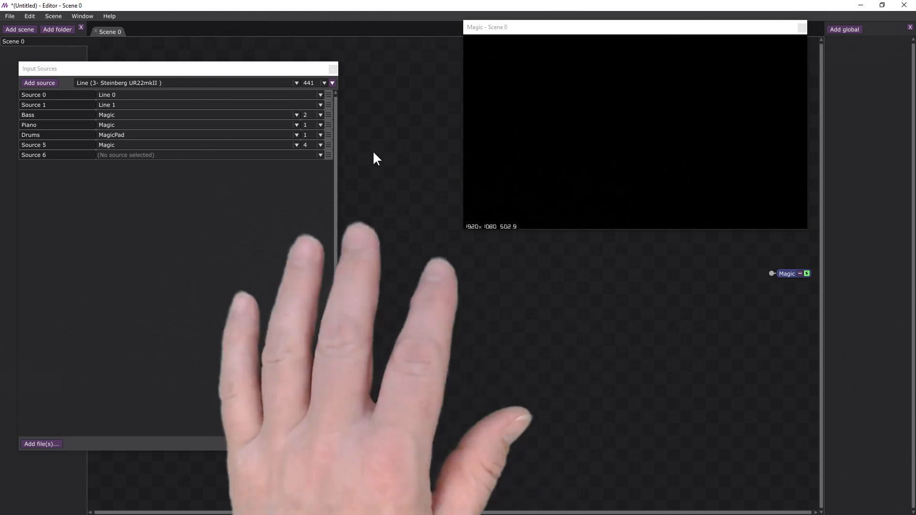
pyautogui.moveTo(179, 68); pyautogui.dragTo(207, 73)
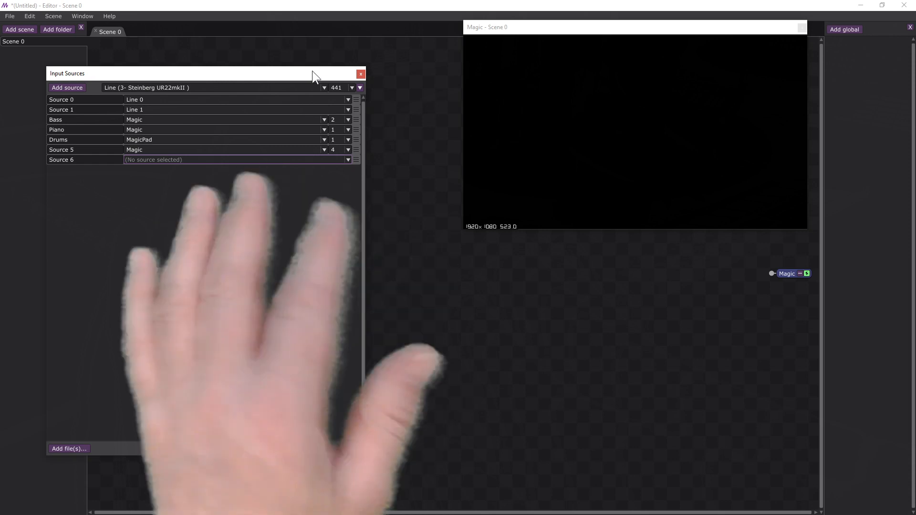
pyautogui.moveTo(310, 71); pyautogui.dragTo(0, 64)
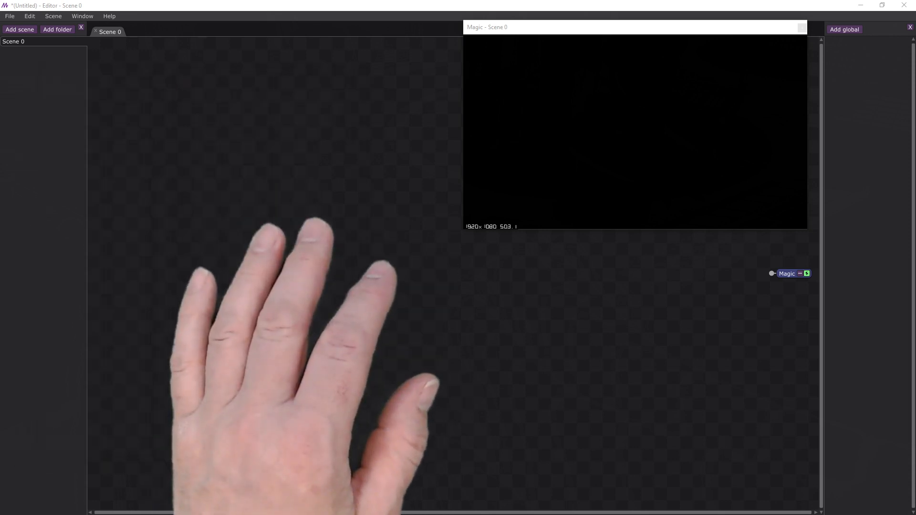
# Step: Add a Spectrum geometry module to Scene 0 and position it in open space, feeding the Magic output
pyautogui.rightClick(129, 143)
pyautogui.moveTo(145, 146)
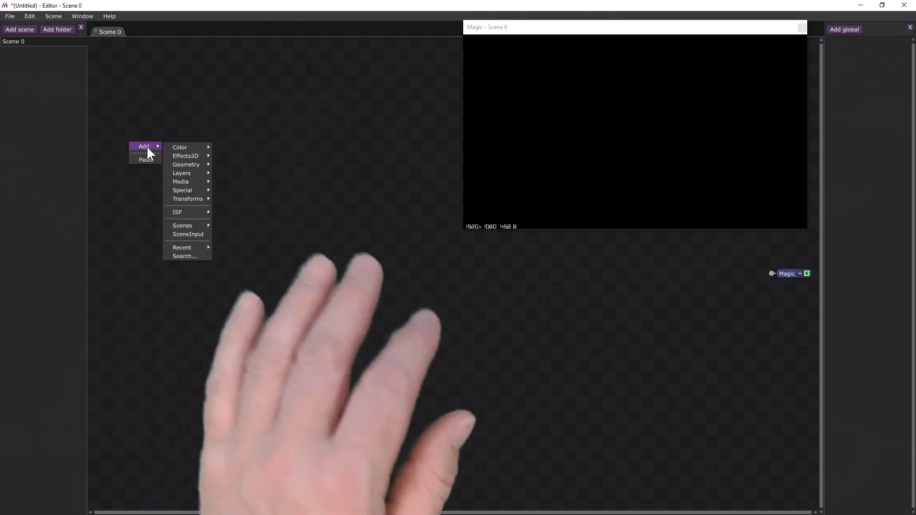
pyautogui.moveTo(185, 163)
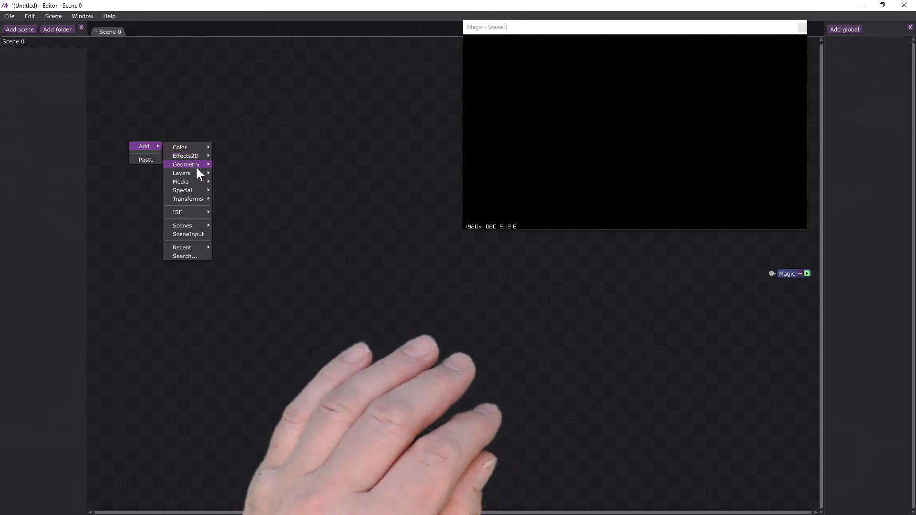
pyautogui.click(236, 191)
pyautogui.moveTo(170, 145); pyautogui.dragTo(172, 187)
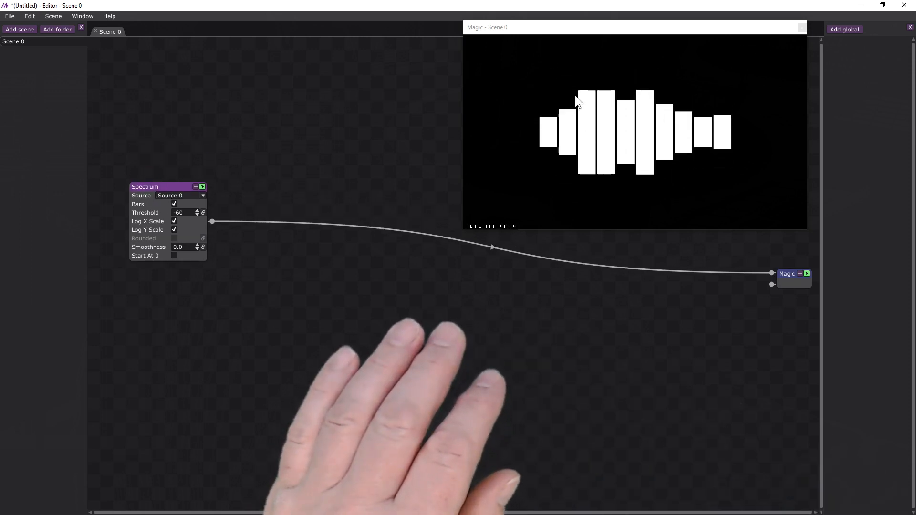
# Step: Insert a Scale transform between the Spectrum and Magic modules, enable X For All and set X to 1.2
pyautogui.rightClick(243, 221)
pyautogui.moveTo(262, 226)
pyautogui.moveTo(320, 227)
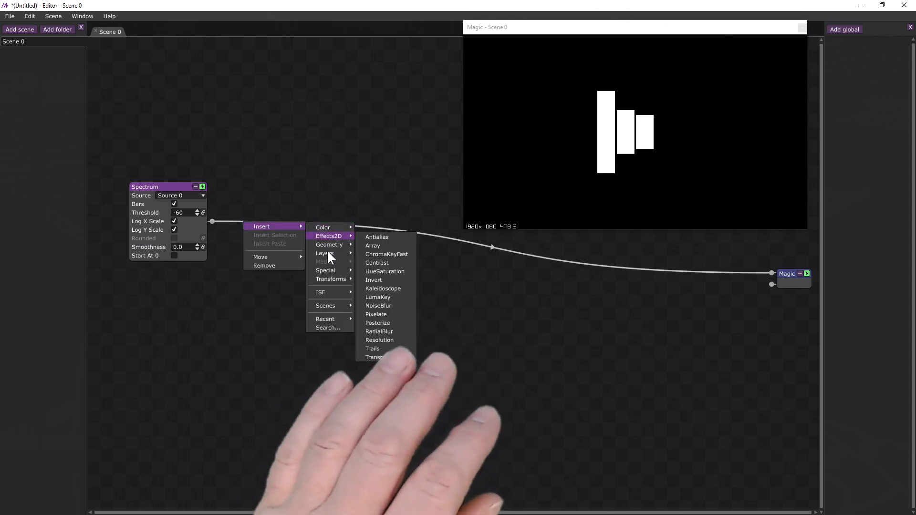
pyautogui.moveTo(330, 277)
pyautogui.click(388, 270)
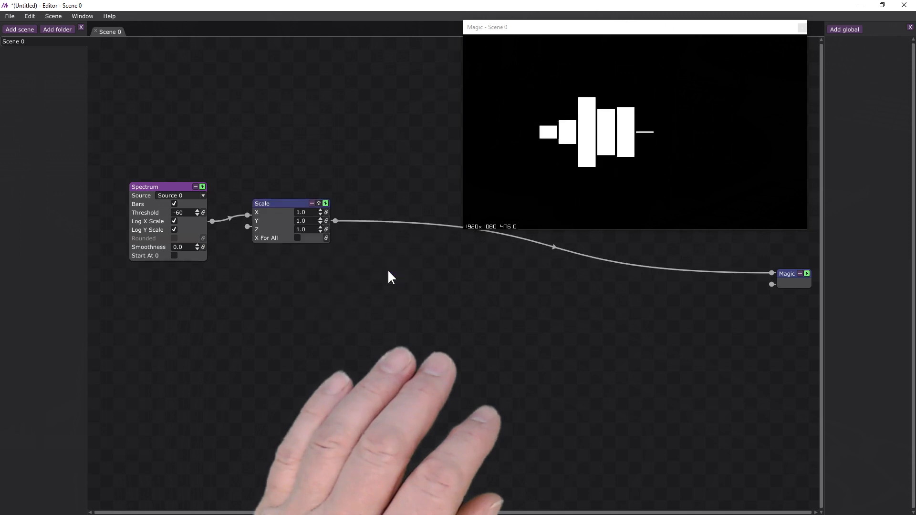
pyautogui.click(297, 238)
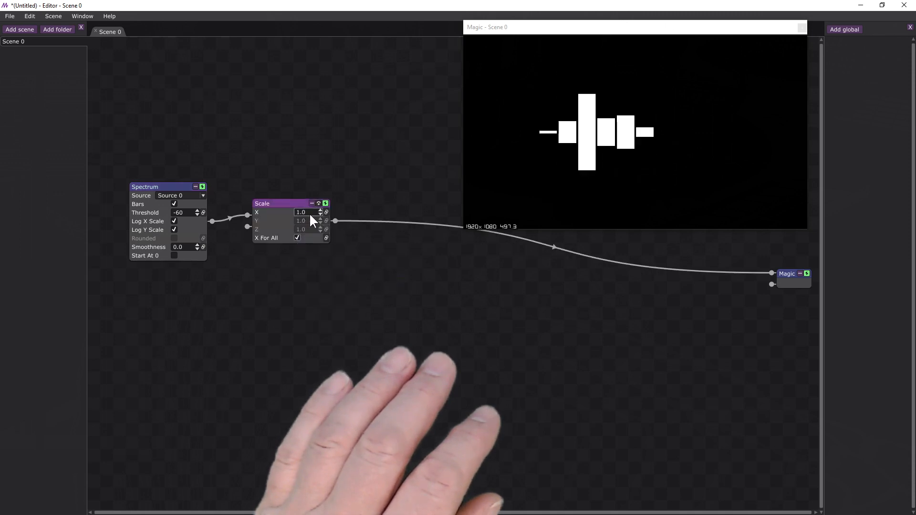
pyautogui.moveTo(310, 211)
pyautogui.mouseDown()
pyautogui.moveTo(308, 198)
pyautogui.moveTo(308, 215)
pyautogui.mouseUp()
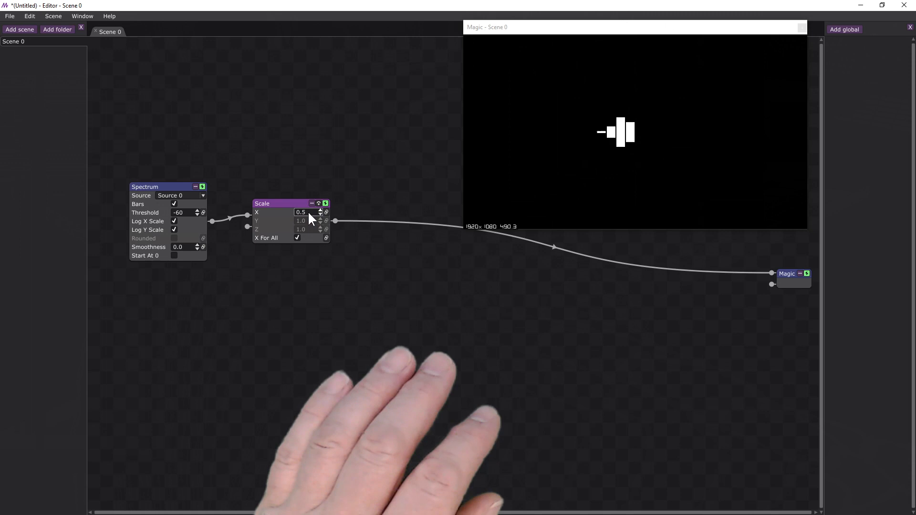
# Step: Try the Spectrum without Bars, restore the Bars option and try to enable Rounded
pyautogui.click(174, 205)
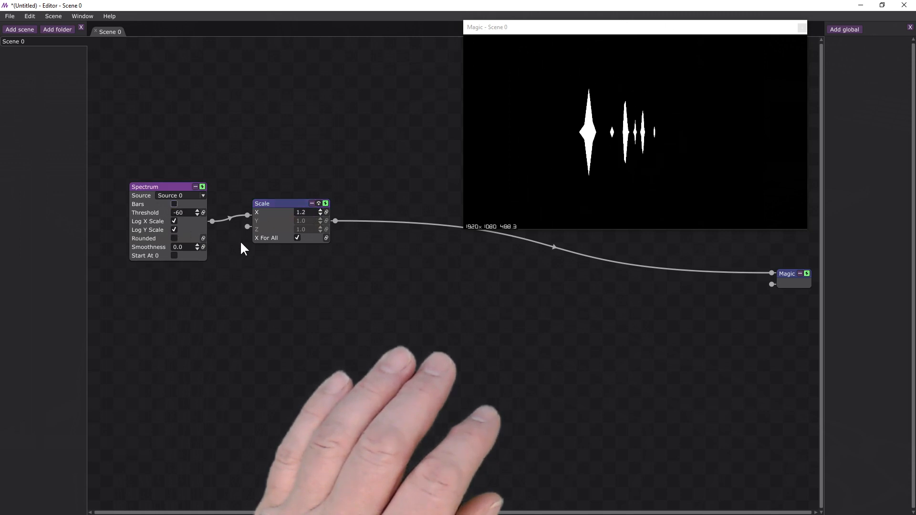
pyautogui.click(174, 204)
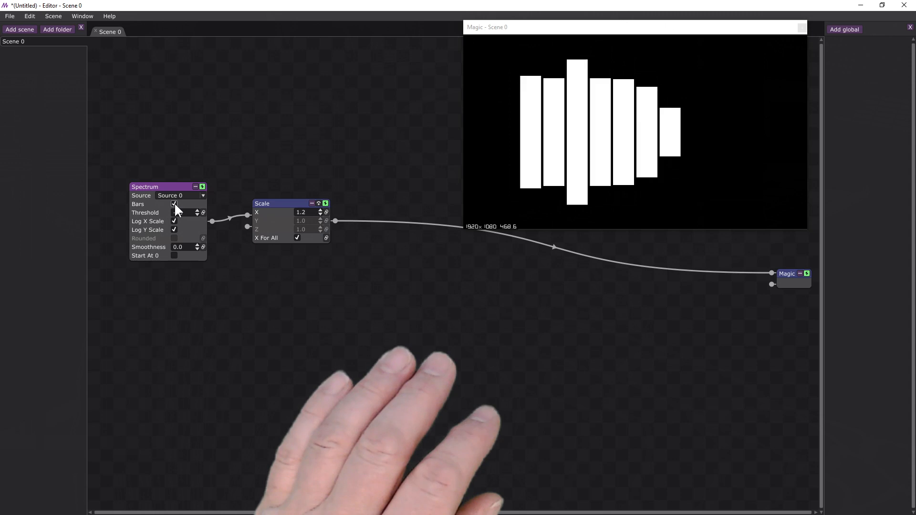
pyautogui.click(175, 239)
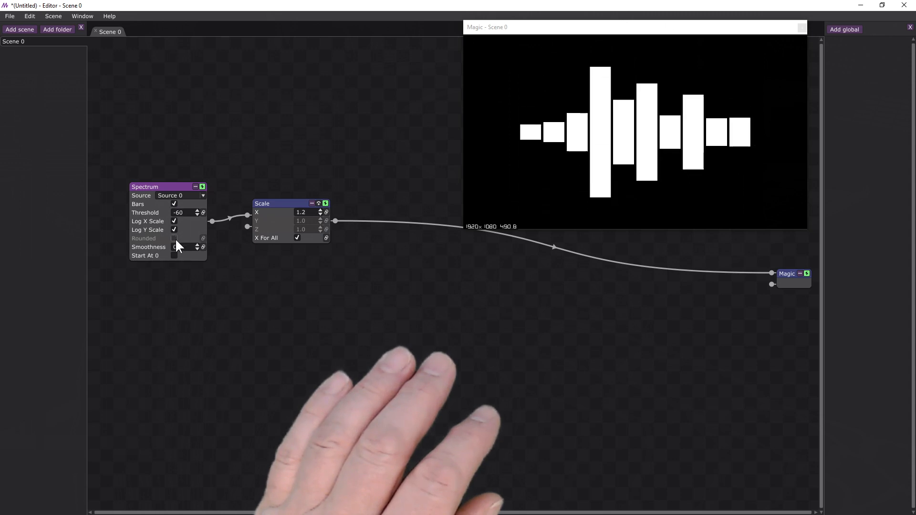
# Step: Move the Spectrum and Scale modules slightly higher in the scene
pyautogui.moveTo(170, 186); pyautogui.dragTo(157, 158)
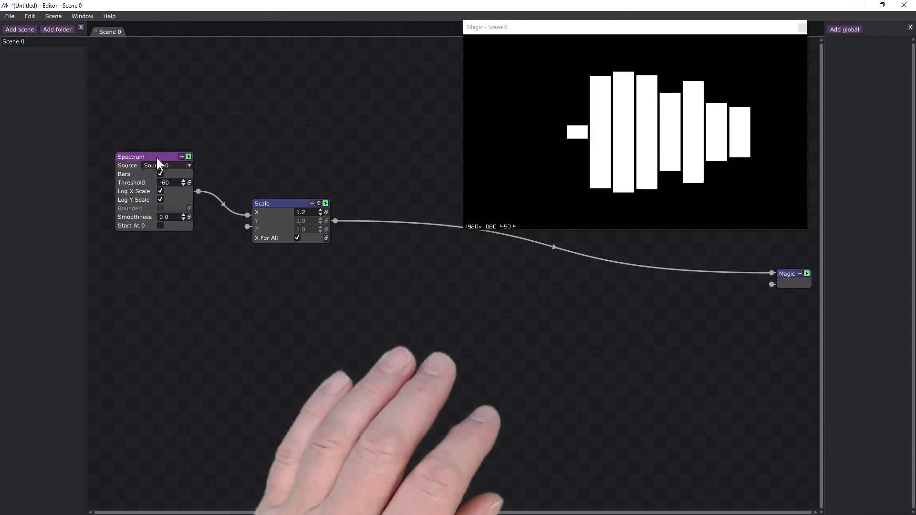
pyautogui.moveTo(290, 202); pyautogui.dragTo(290, 188)
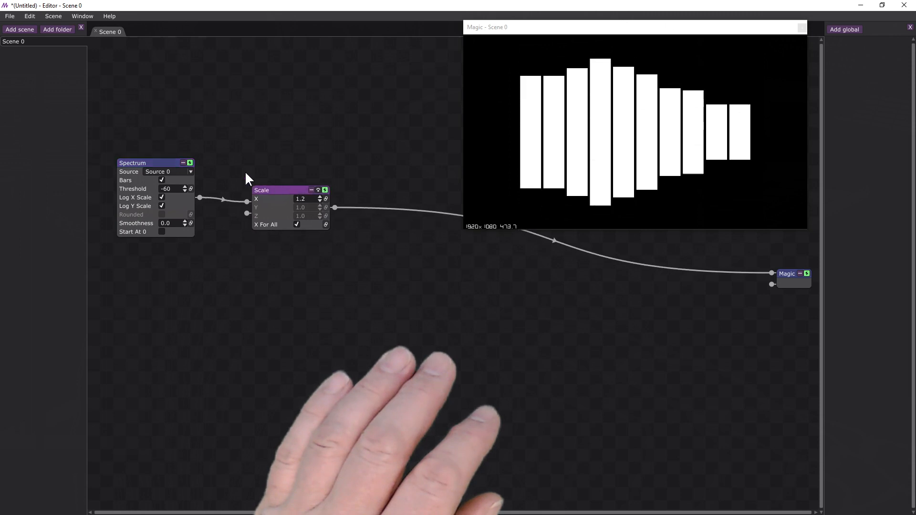
# Step: Replace the Spectrum module with a Waveform geometry module and set the Scale module's X to 1.5
pyautogui.rightClick(152, 163)
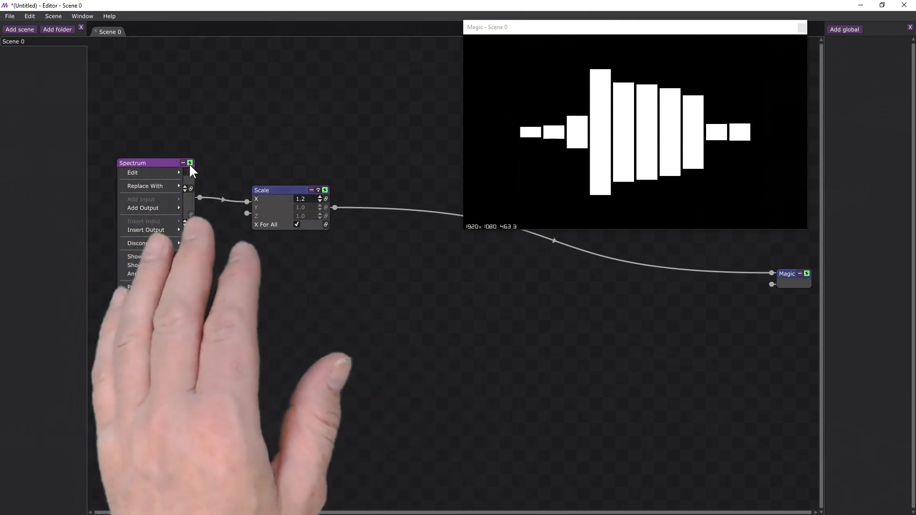
pyautogui.rightClick(239, 130)
pyautogui.click(242, 138)
pyautogui.rightClick(164, 162)
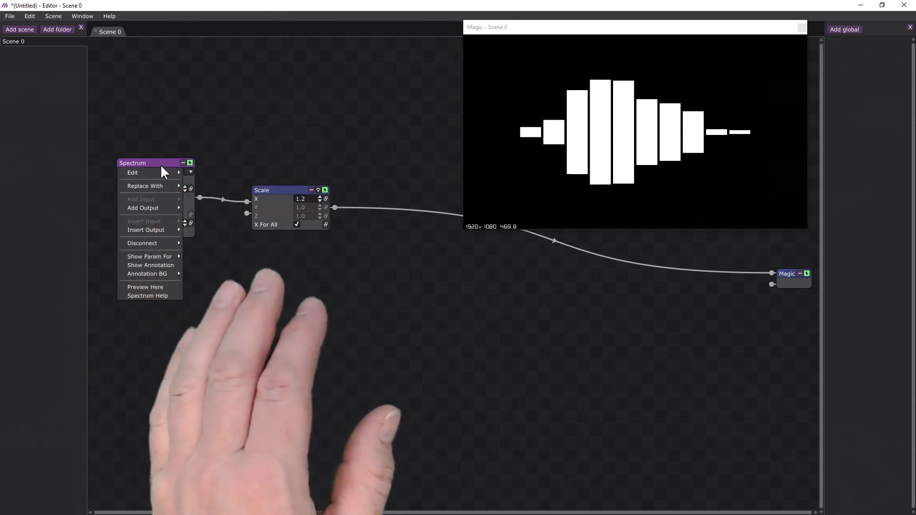
pyautogui.moveTo(161, 184)
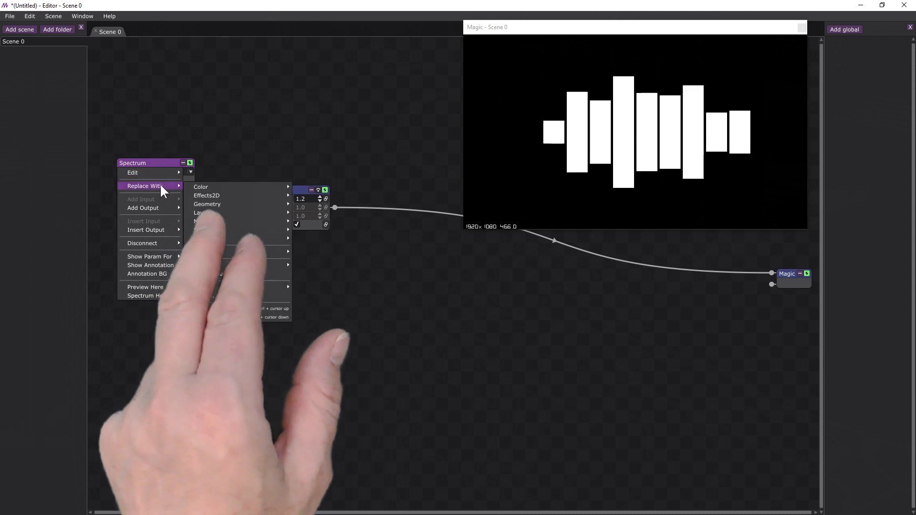
pyautogui.moveTo(240, 205)
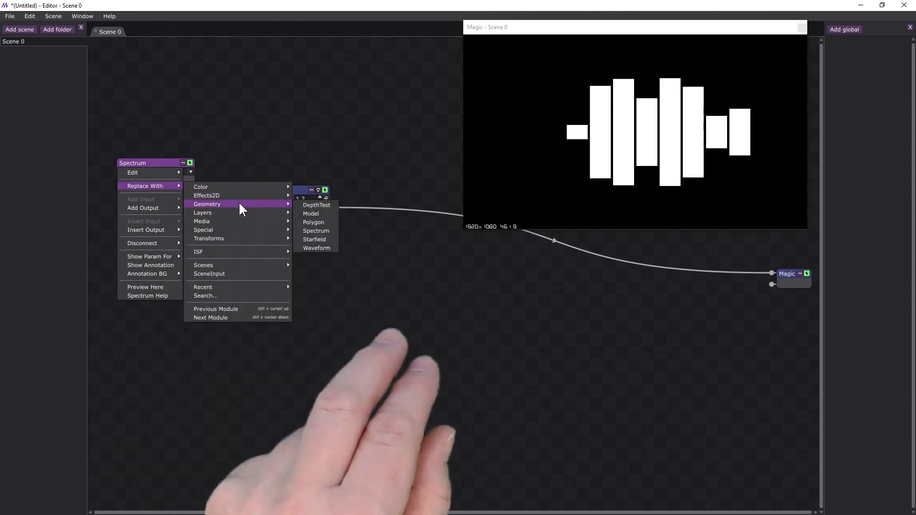
pyautogui.click(322, 248)
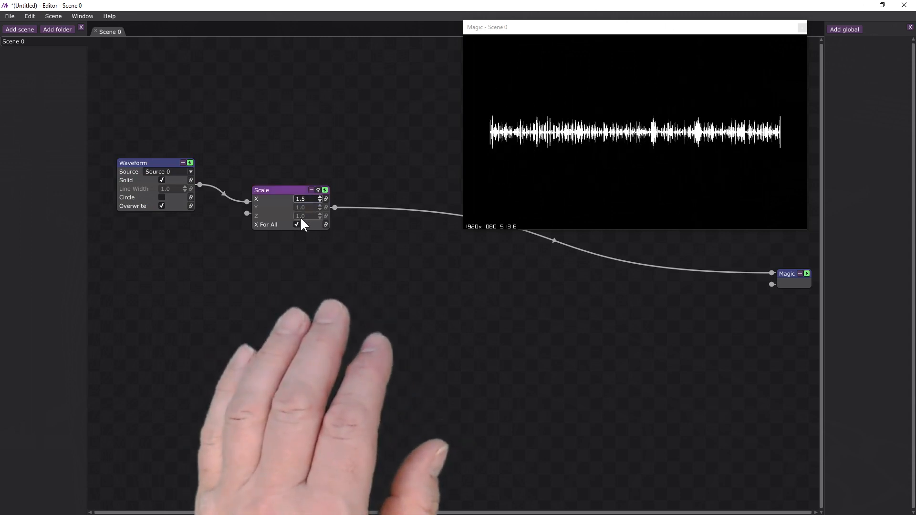
# Step: Try the Waveform module's Circle option and turn it back off
pyautogui.click(162, 196)
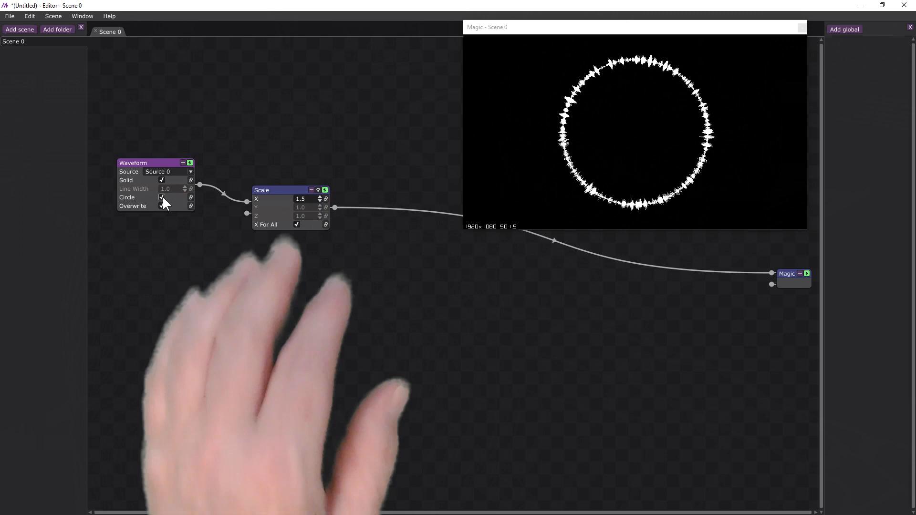
pyautogui.click(162, 196)
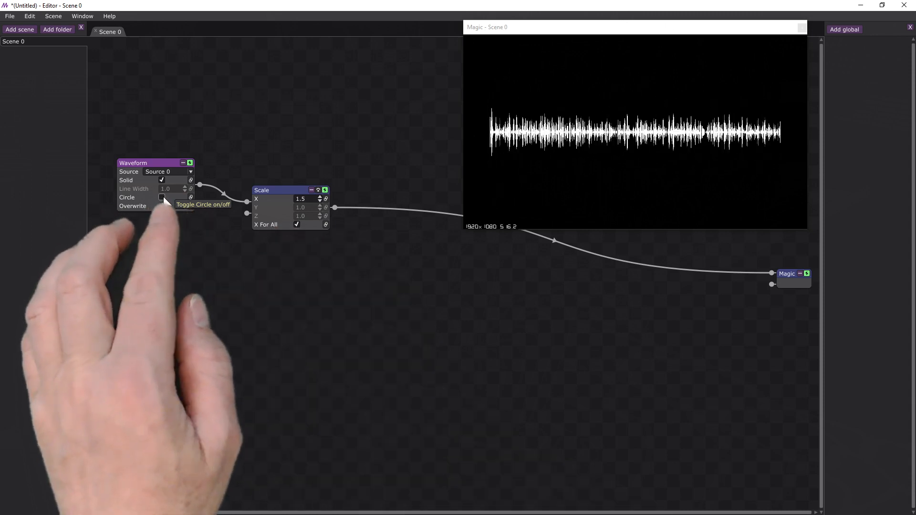
# Step: Link the Waveform module's Circle option to the Drums source's Note Velocity for note 36: C1
pyautogui.click(162, 196)
pyautogui.click(162, 196)
pyautogui.click(191, 197)
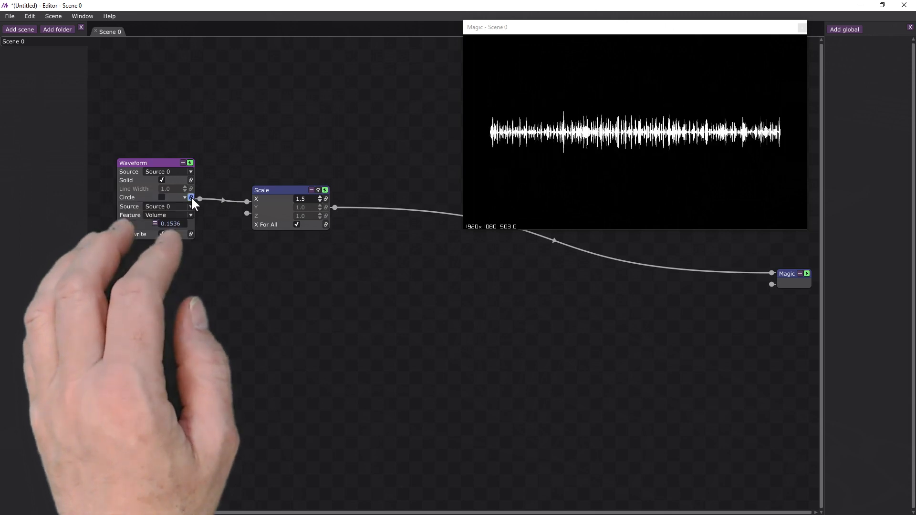
pyautogui.click(191, 206)
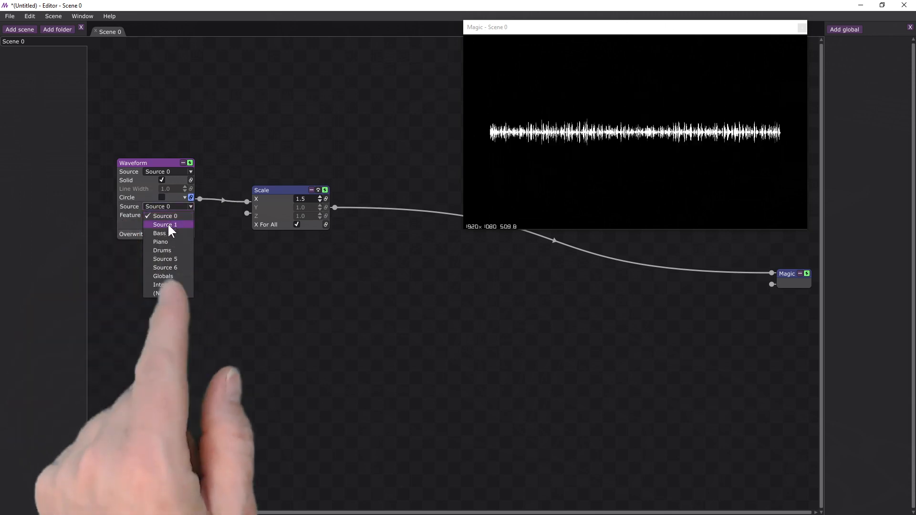
pyautogui.click(167, 249)
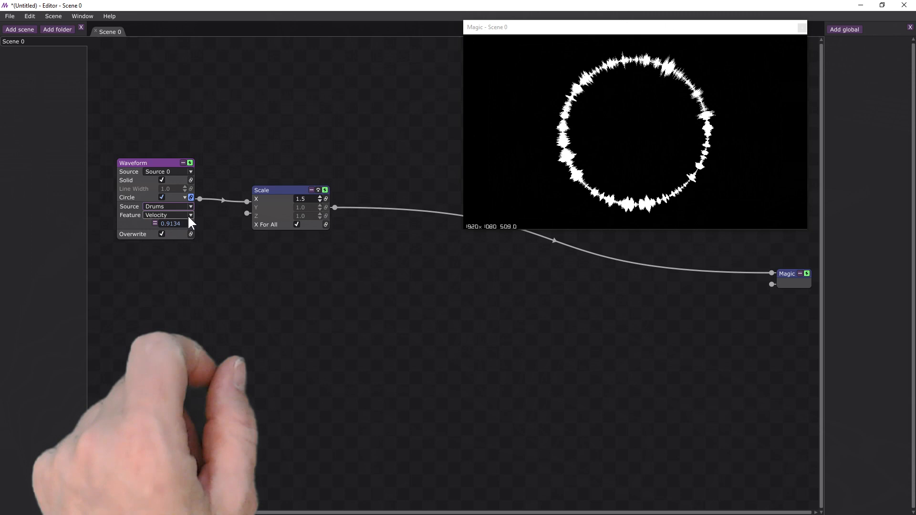
pyautogui.click(190, 214)
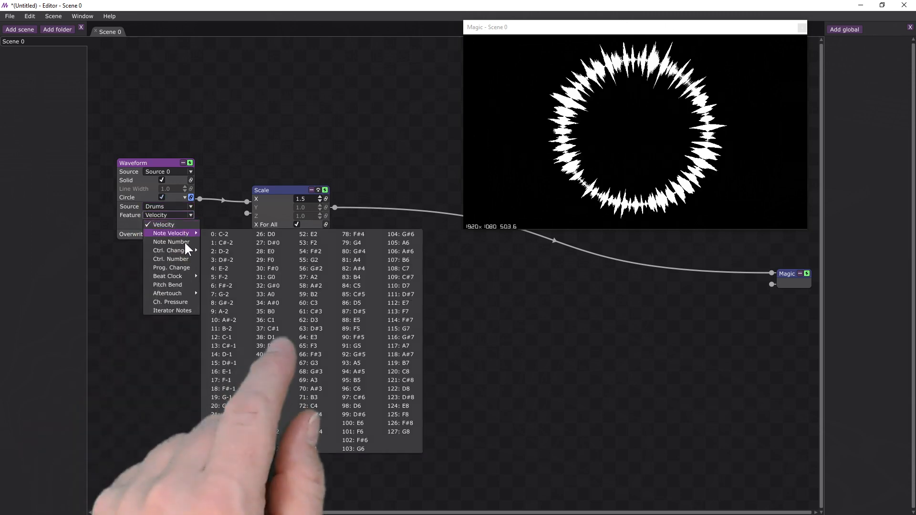
pyautogui.moveTo(188, 234)
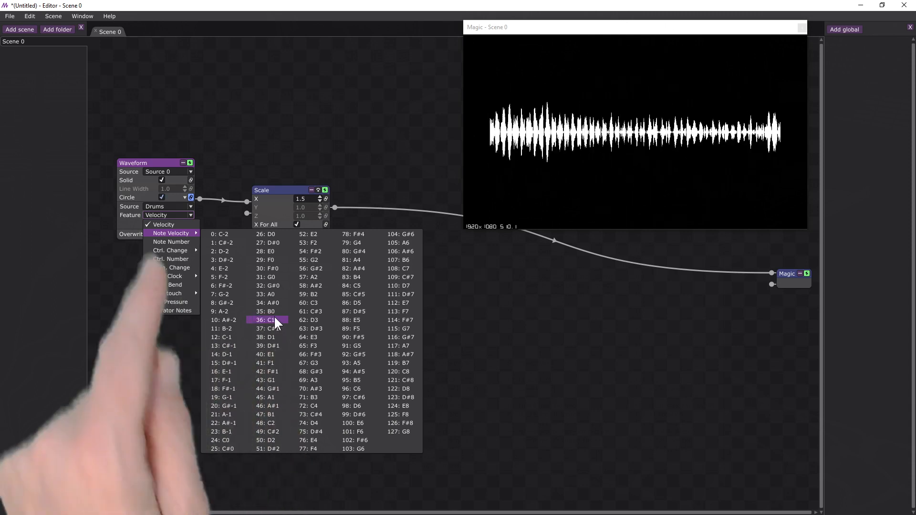
pyautogui.click(276, 320)
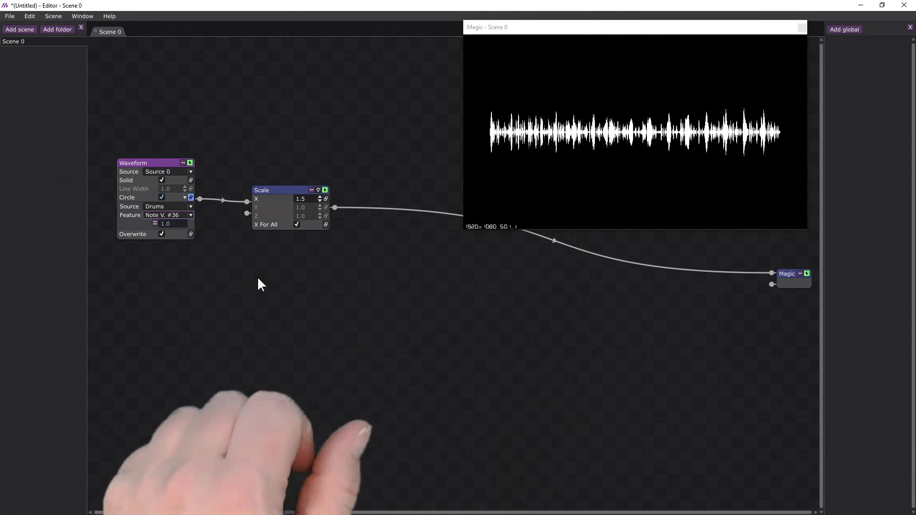
# Step: Insert a ColorHSB module after the Scale module and link its Hue to the Volume of Source 0
pyautogui.moveTo(292, 194); pyautogui.dragTo(286, 209)
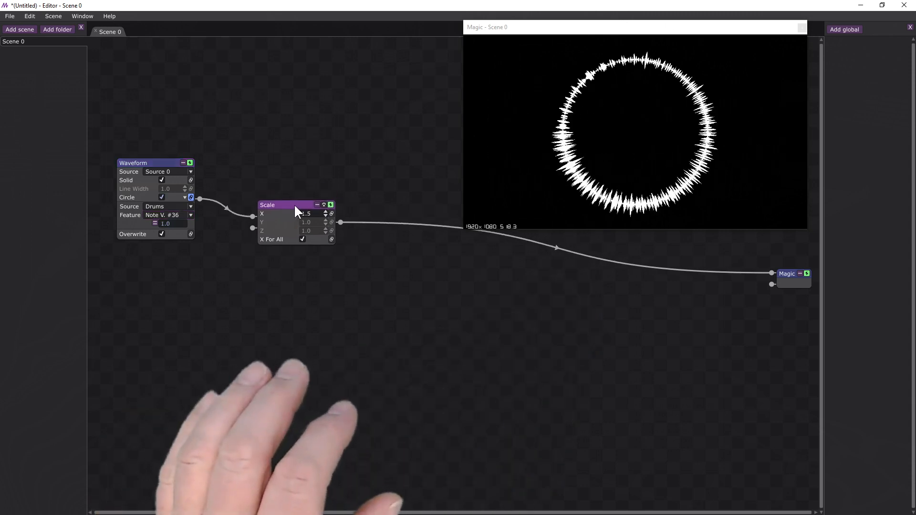
pyautogui.rightClick(356, 223)
pyautogui.moveTo(375, 232)
pyautogui.moveTo(443, 229)
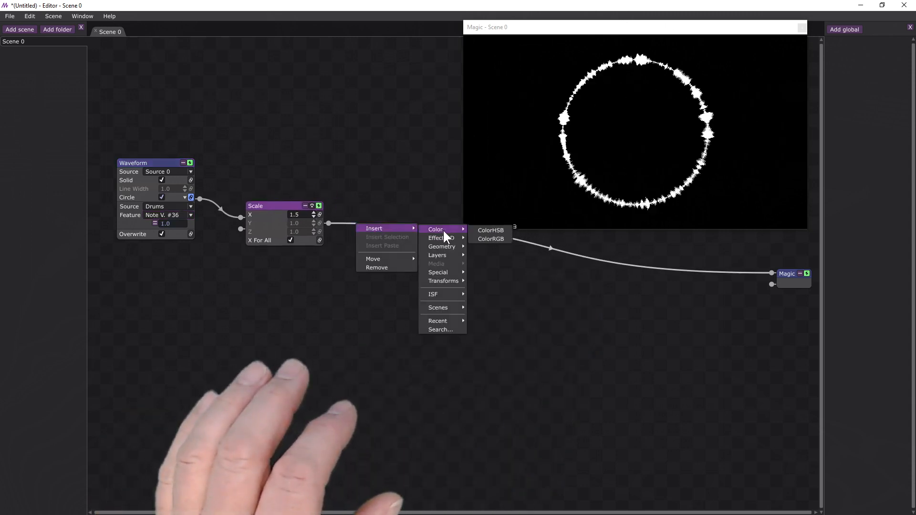
pyautogui.click(487, 231)
pyautogui.moveTo(402, 205); pyautogui.dragTo(397, 241)
pyautogui.click(434, 250)
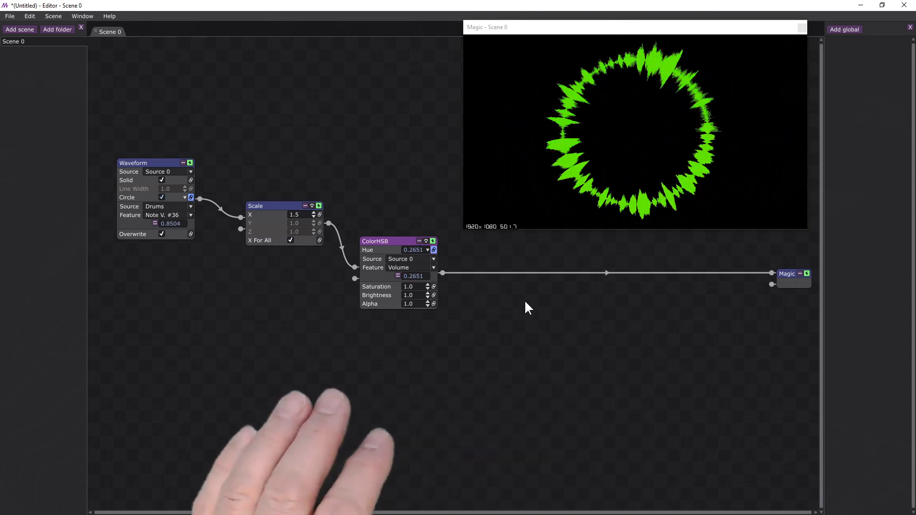
# Step: Insert a Trails effect between the ColorHSB and Magic modules and set its Strength to 0.6
pyautogui.rightClick(498, 273)
pyautogui.moveTo(481, 228)
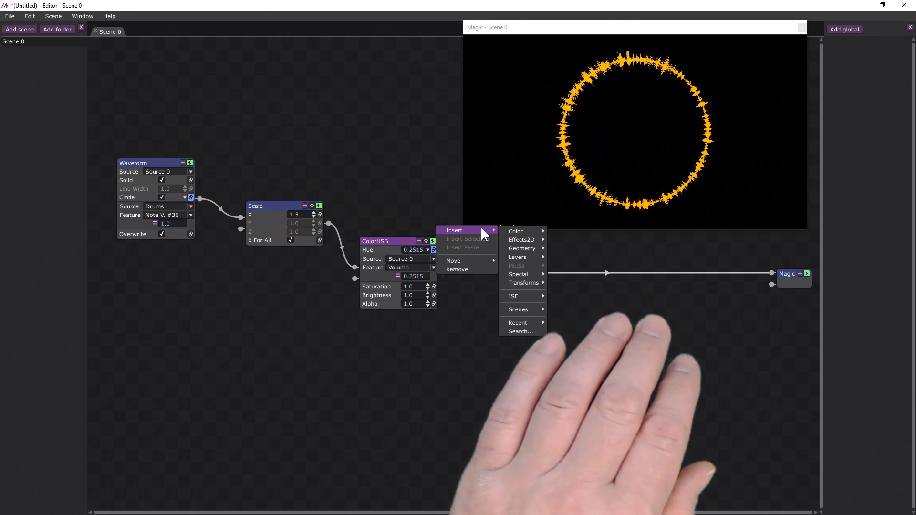
pyautogui.moveTo(526, 239)
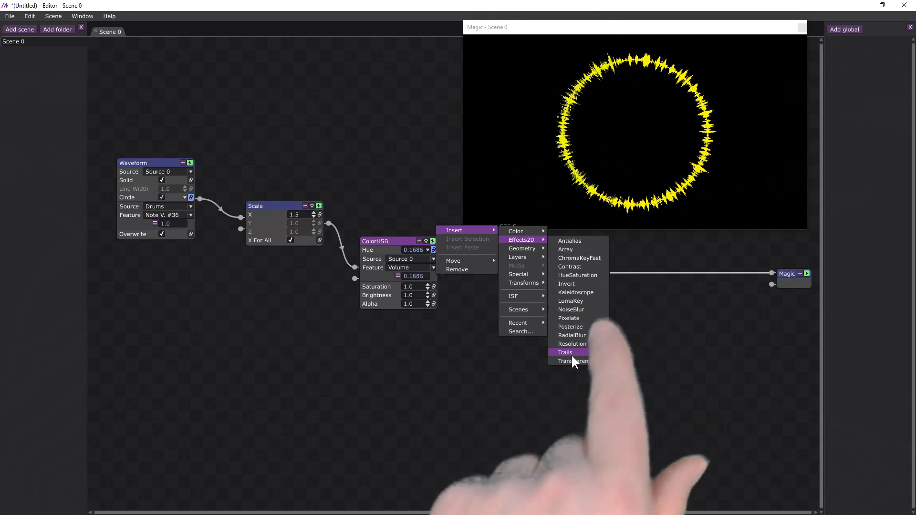
pyautogui.click(572, 353)
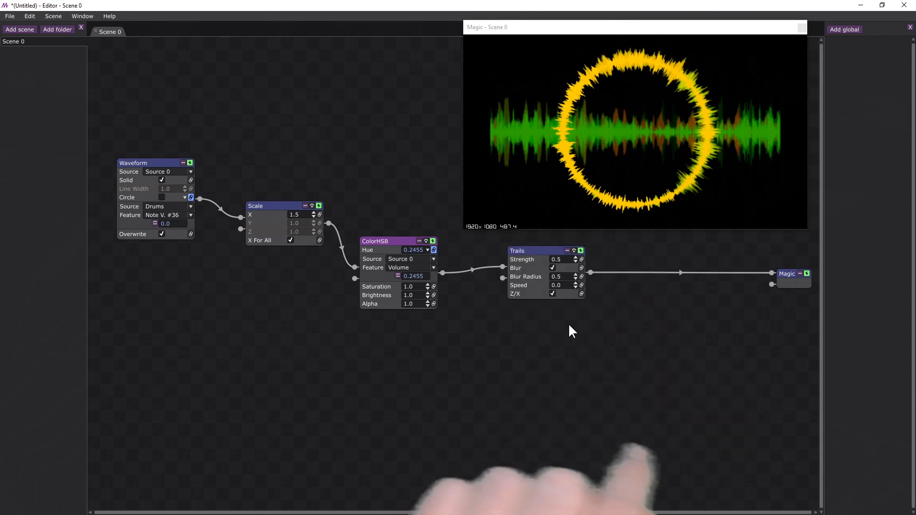
pyautogui.click(576, 257)
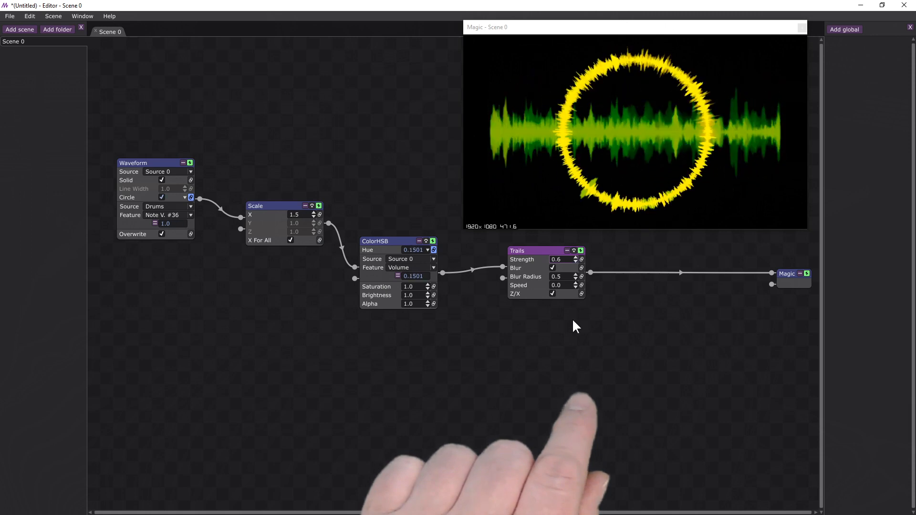
# Step: Duplicate the Waveform, Scale and ColorHSB chain, connect the copy to the Trails module and place it below the original
pyautogui.moveTo(150, 142); pyautogui.dragTo(430, 323)
pyautogui.rightClick(390, 253)
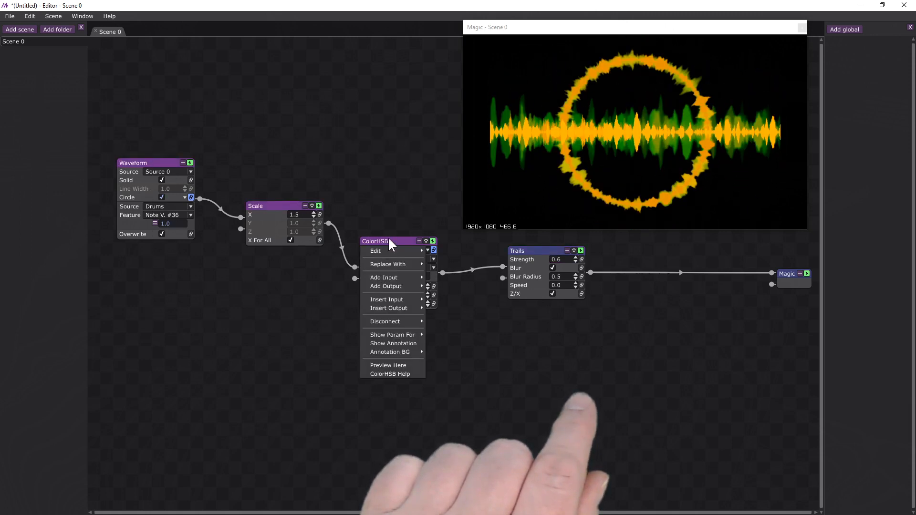
pyautogui.moveTo(397, 251)
pyautogui.click(452, 260)
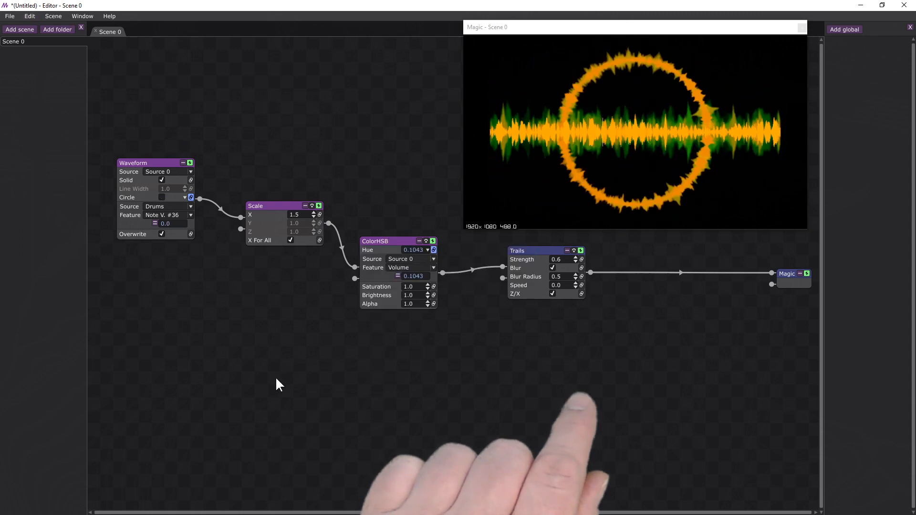
pyautogui.rightClick(279, 363)
pyautogui.click(298, 374)
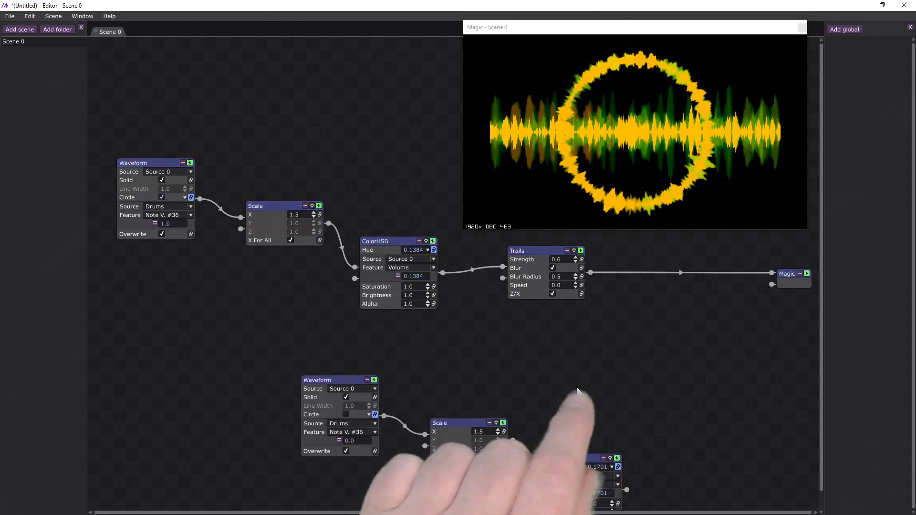
pyautogui.moveTo(626, 490); pyautogui.dragTo(503, 284)
pyautogui.moveTo(335, 366); pyautogui.dragTo(405, 347)
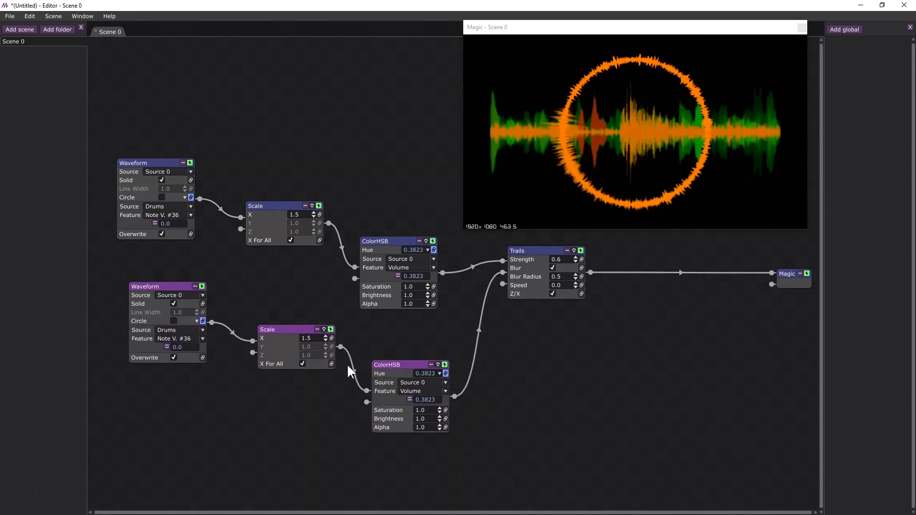
pyautogui.click(269, 386)
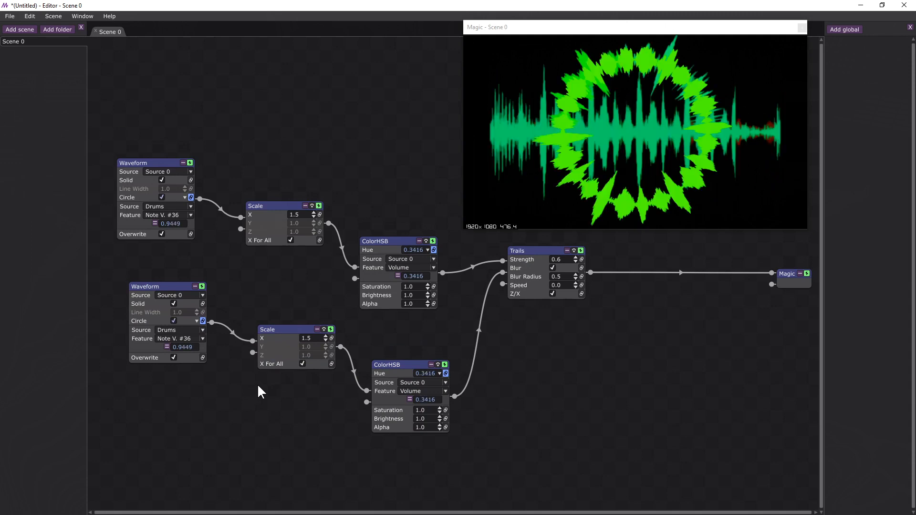
# Step: Insert a Translate module between the copied ColorHSB and Trails, with X at -0.7 and Y at 0.6
pyautogui.click(202, 338)
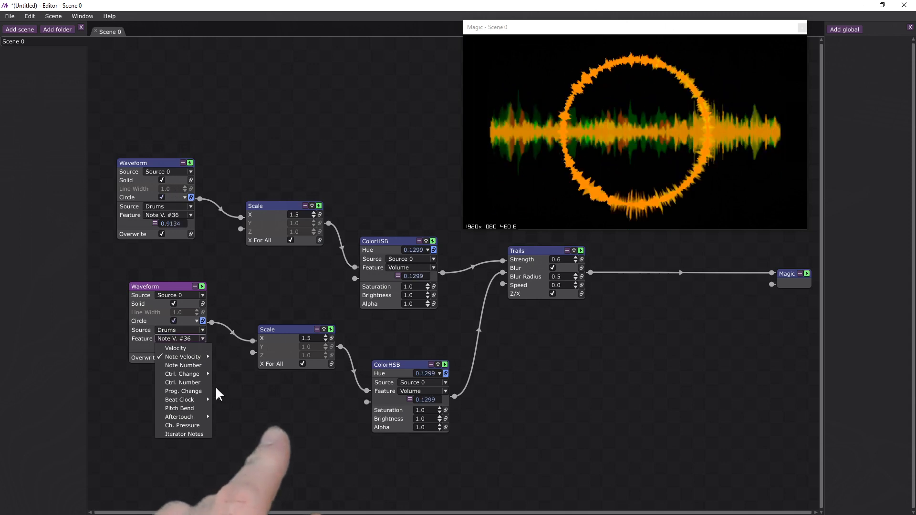
pyautogui.rightClick(471, 364)
pyautogui.moveTo(450, 320)
pyautogui.moveTo(497, 277)
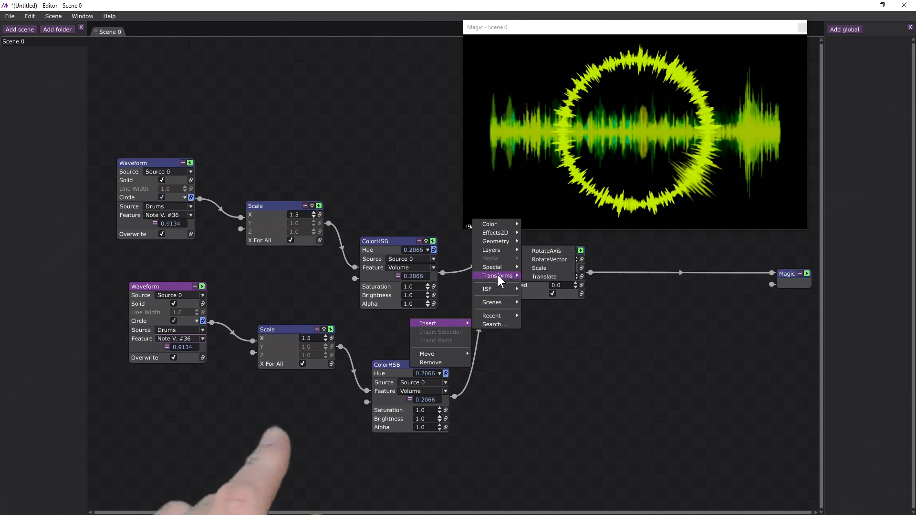
pyautogui.click(547, 273)
pyautogui.scroll(-6, 539, 361)
pyautogui.scroll(-1, 539, 366)
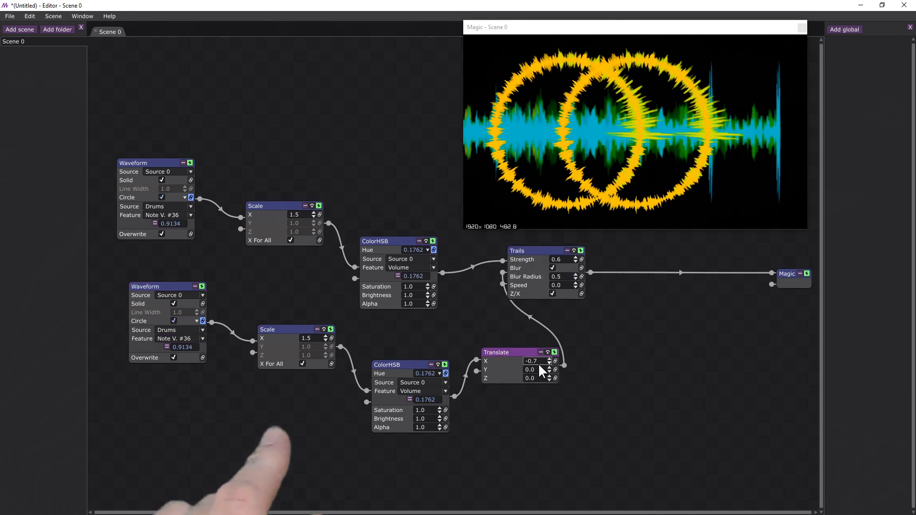
pyautogui.scroll(6, 539, 366)
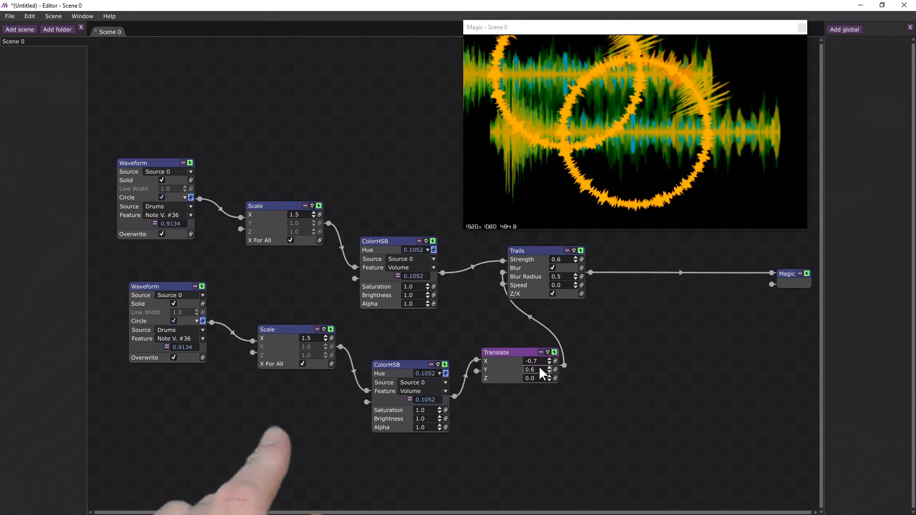
# Step: Set the copied Scale module's X to 0.4, and unlink the copied Waveform's Circle option and enable it permanently
pyautogui.scroll(-11, 314, 340)
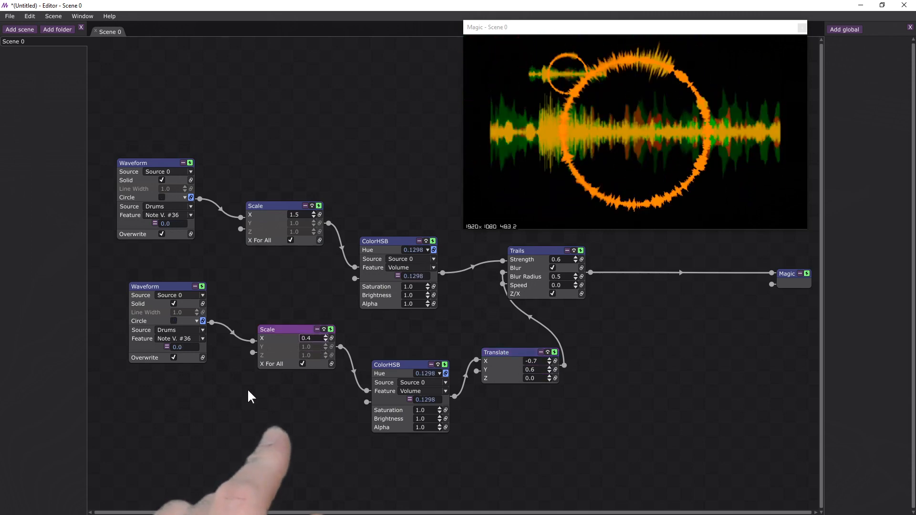
pyautogui.click(203, 320)
pyautogui.click(172, 320)
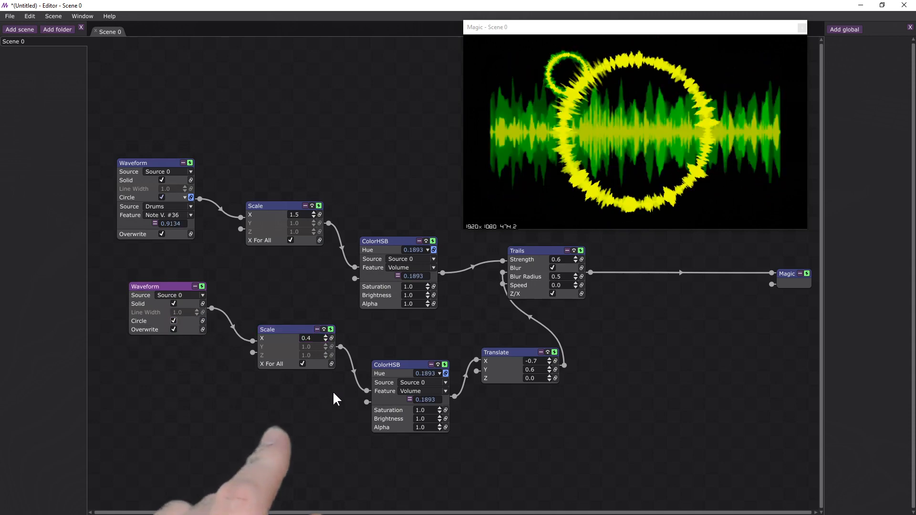
# Step: Link the copied ColorHSB module's Brightness to the Drums source's Note Velocity for note 37: C#1
pyautogui.click(445, 427)
pyautogui.click(445, 428)
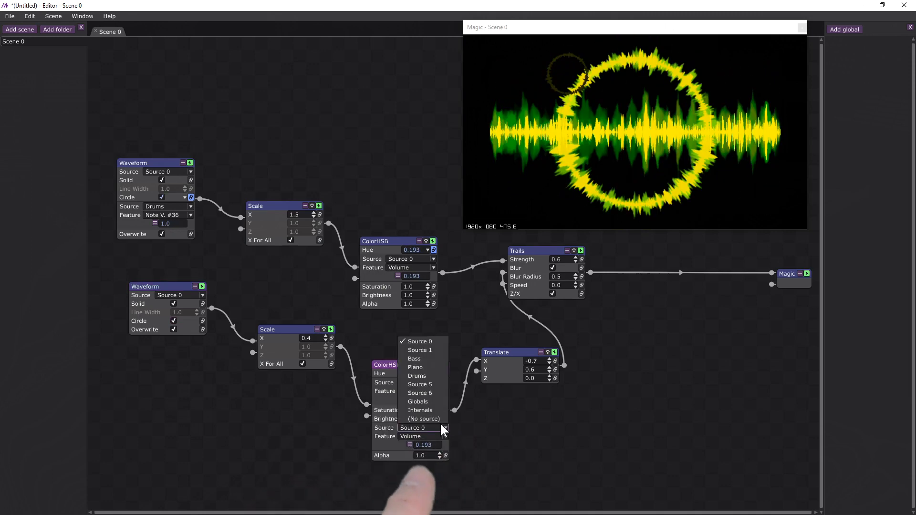
pyautogui.click(420, 375)
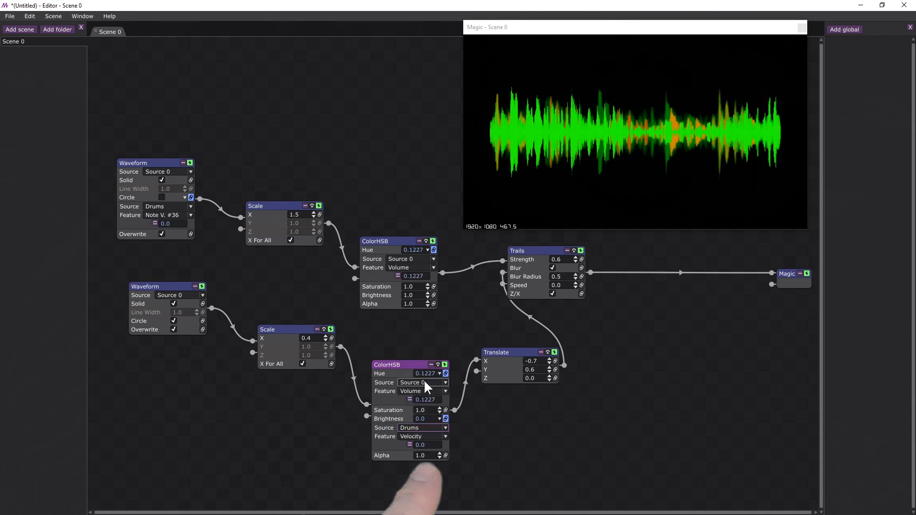
pyautogui.click(445, 436)
pyautogui.moveTo(434, 350)
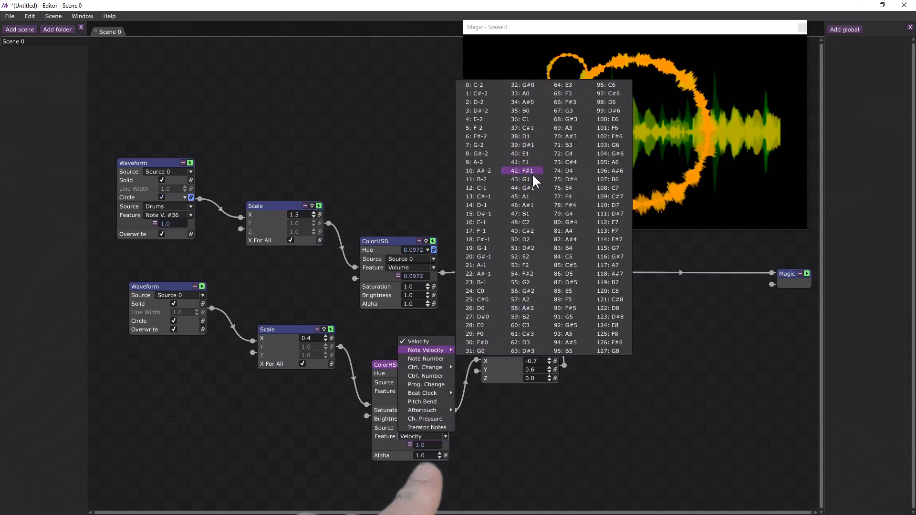
pyautogui.click(529, 127)
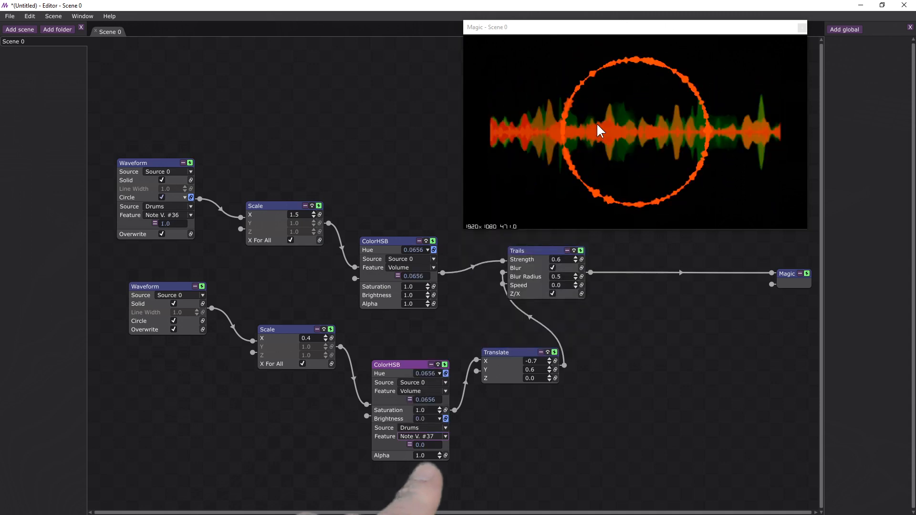
# Step: Link the copied ColorHSB module's Alpha to the Drums source's Note Velocity for note 37: C#1
pyautogui.click(445, 455)
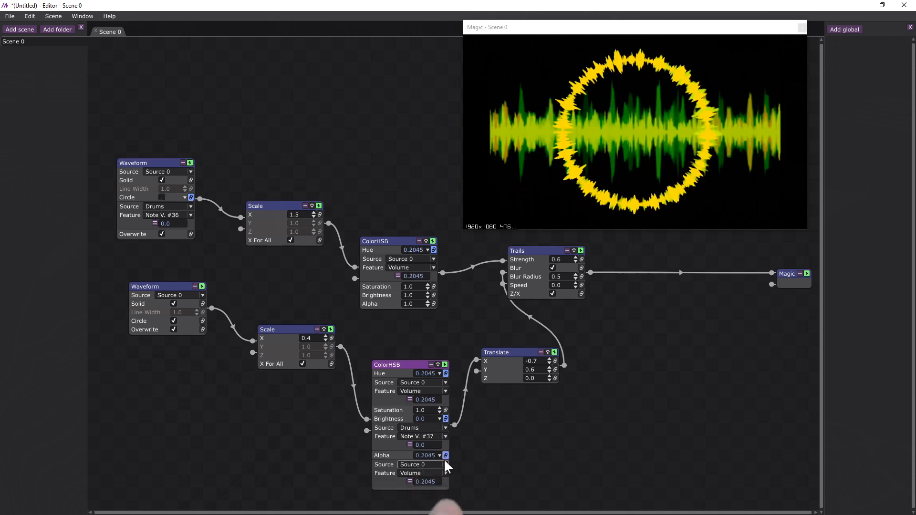
pyautogui.click(445, 463)
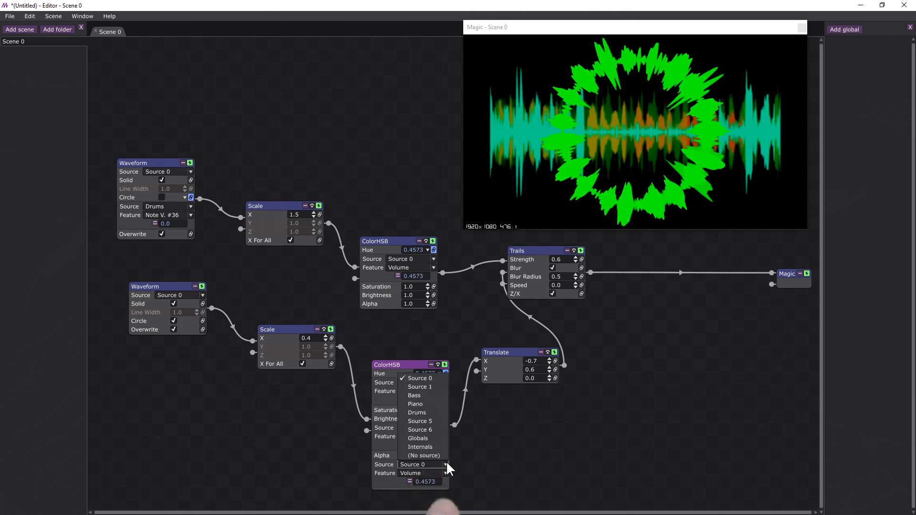
pyautogui.click(435, 411)
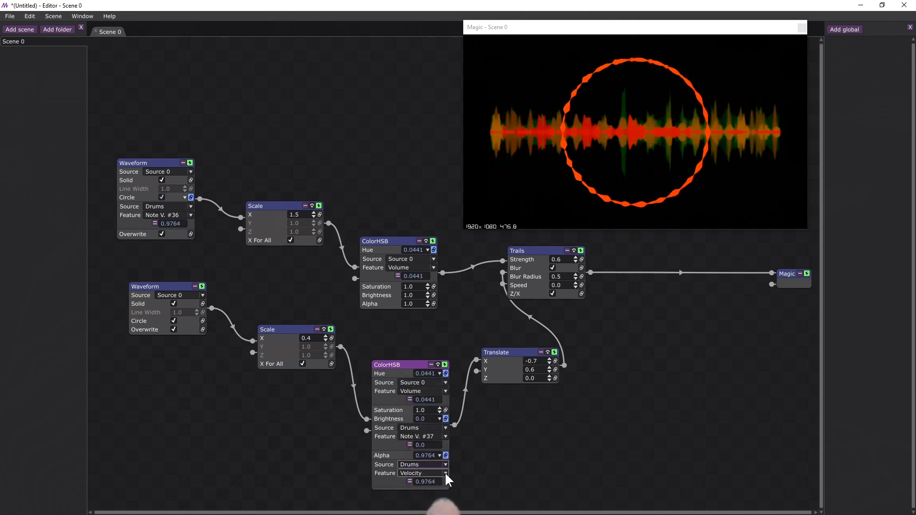
pyautogui.click(443, 472)
pyautogui.moveTo(441, 388)
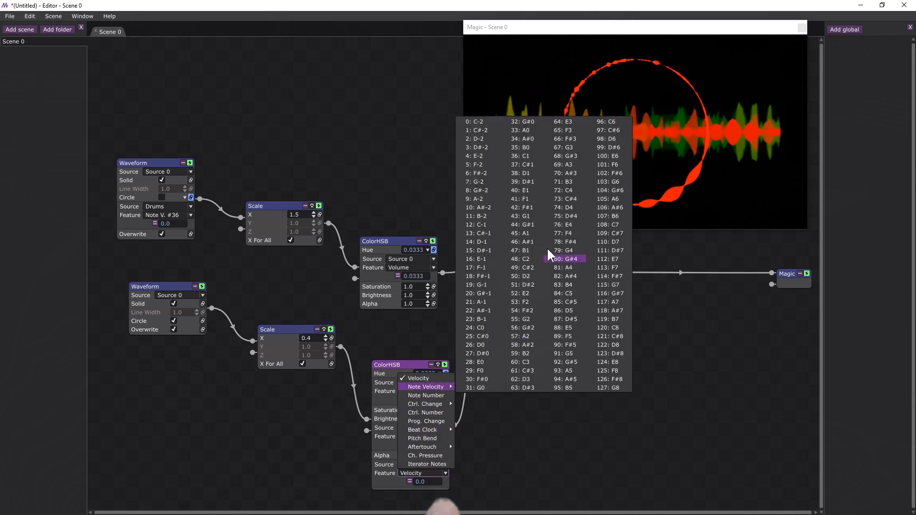
pyautogui.click(530, 163)
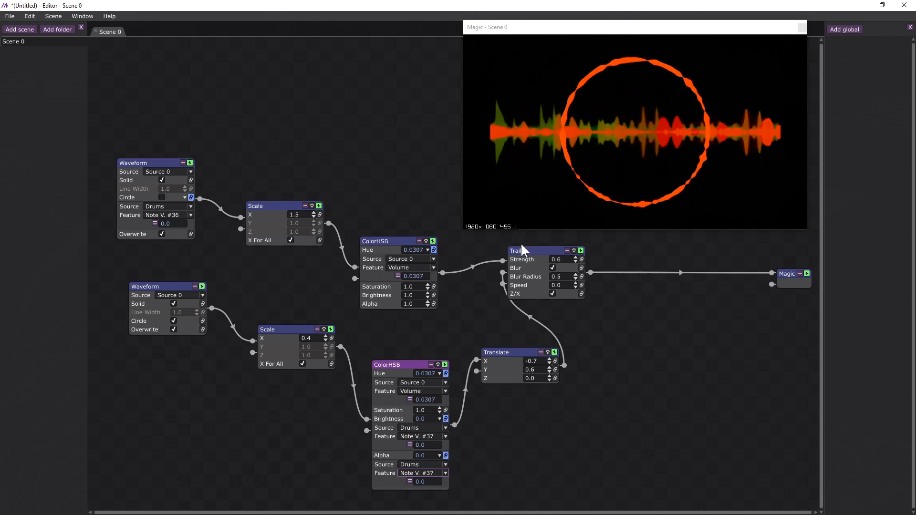
# Step: Insert a Kaleidoscope effect between the Trails and Magic modules, with Iterations at 3
pyautogui.moveTo(540, 250); pyautogui.dragTo(588, 251)
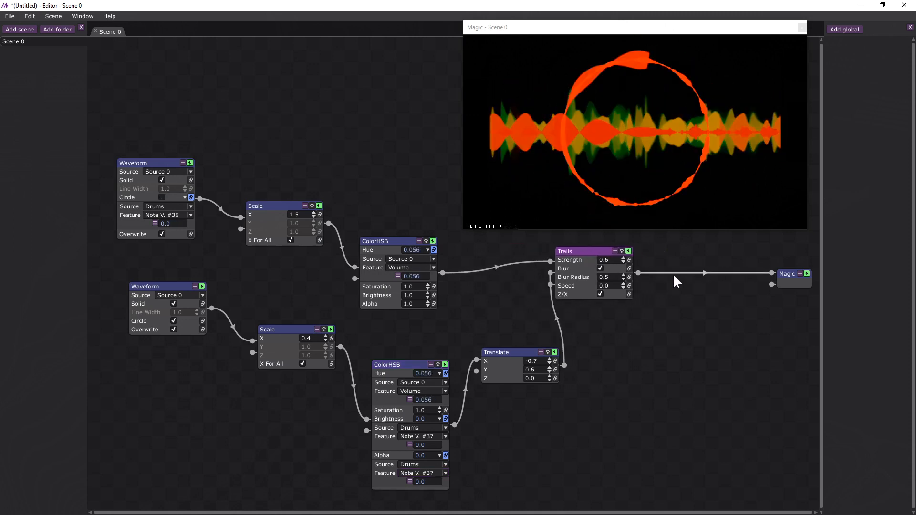
pyautogui.rightClick(672, 273)
pyautogui.moveTo(645, 230)
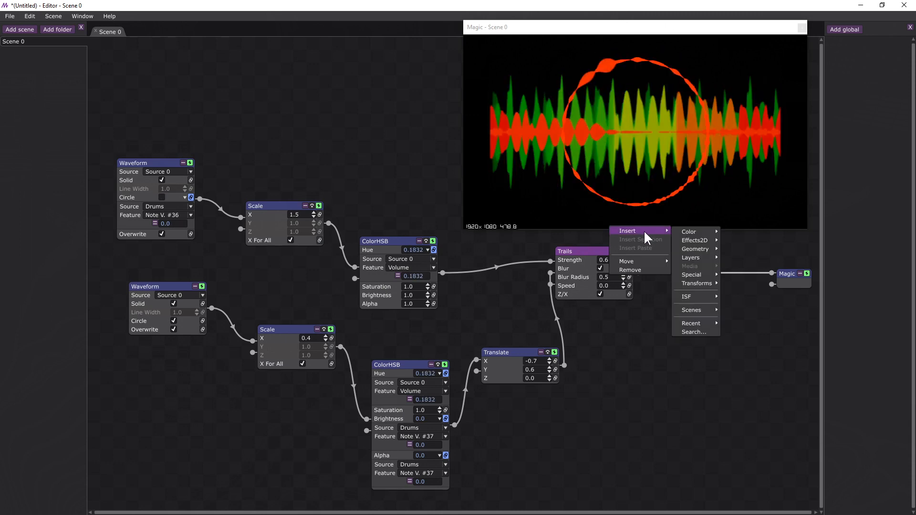
pyautogui.moveTo(697, 230)
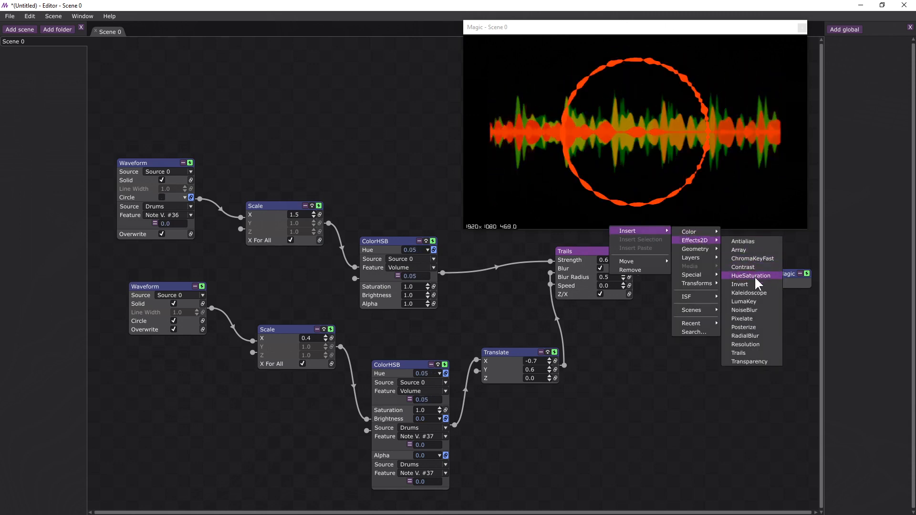
pyautogui.click(755, 293)
pyautogui.moveTo(713, 265); pyautogui.dragTo(699, 327)
pyautogui.click(703, 327)
pyautogui.write('7')
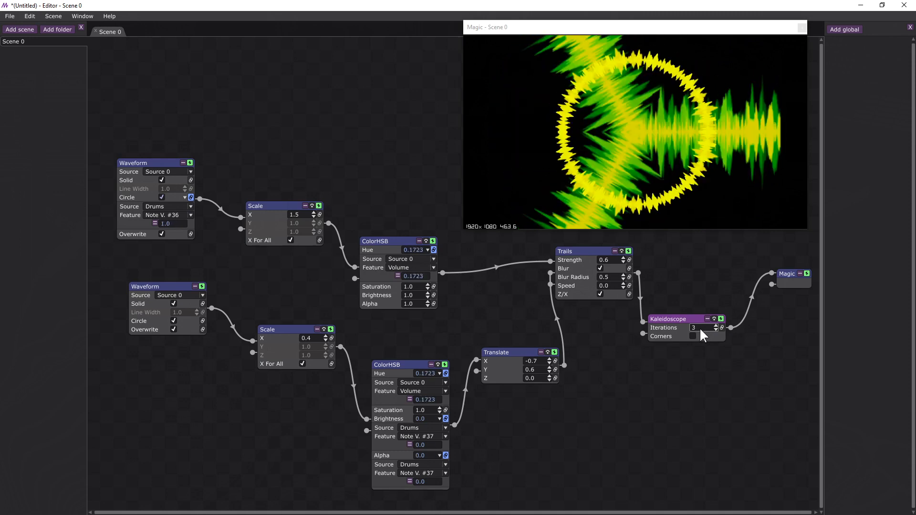
# Step: Compare with the Kaleidoscope bypassed, and reroute the Translate output from Trails directly to the first input of Magic
pyautogui.click(714, 318)
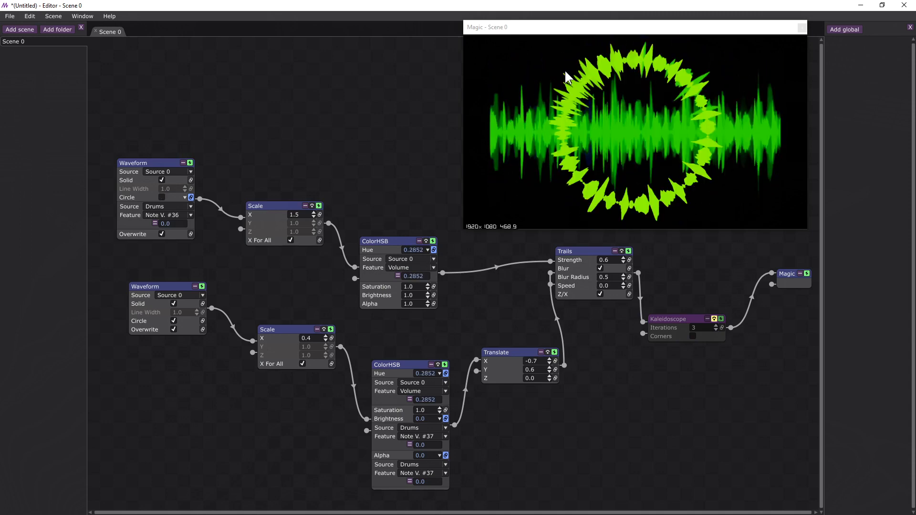
pyautogui.moveTo(551, 299); pyautogui.dragTo(772, 285)
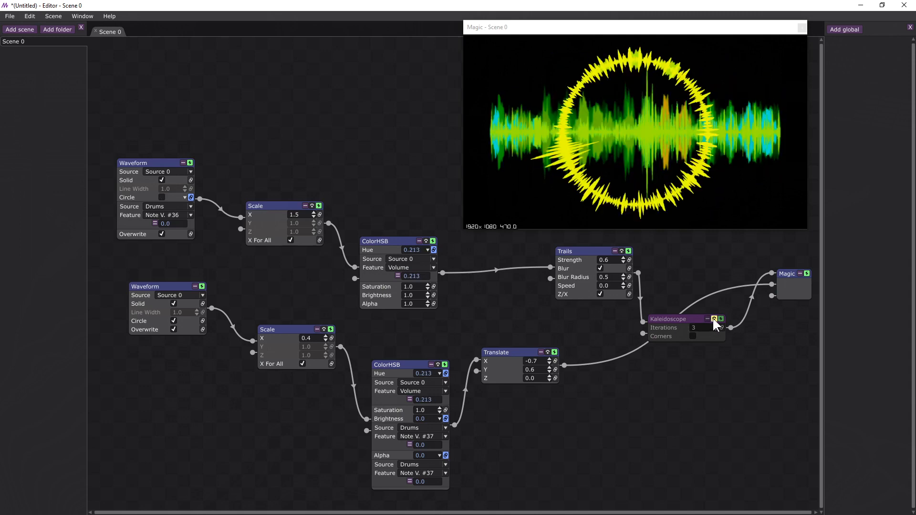
pyautogui.moveTo(683, 318); pyautogui.dragTo(689, 257)
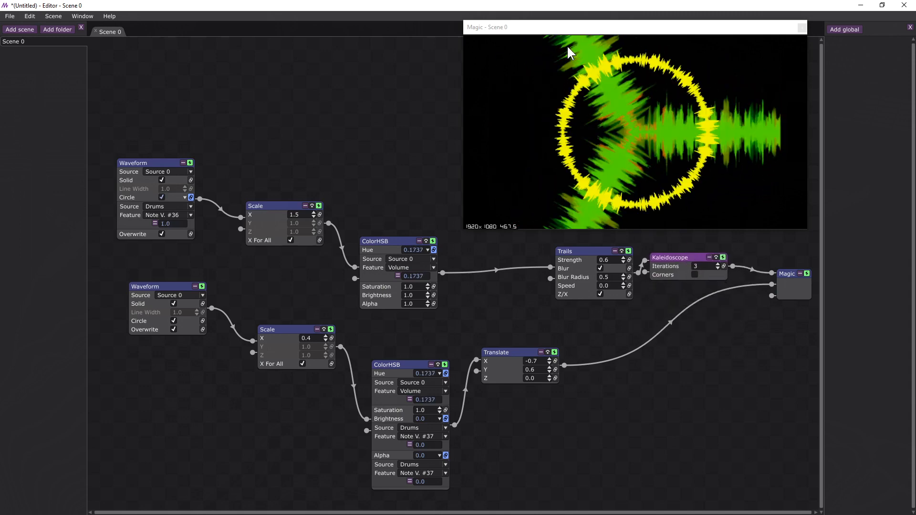
pyautogui.moveTo(762, 284); pyautogui.dragTo(770, 273)
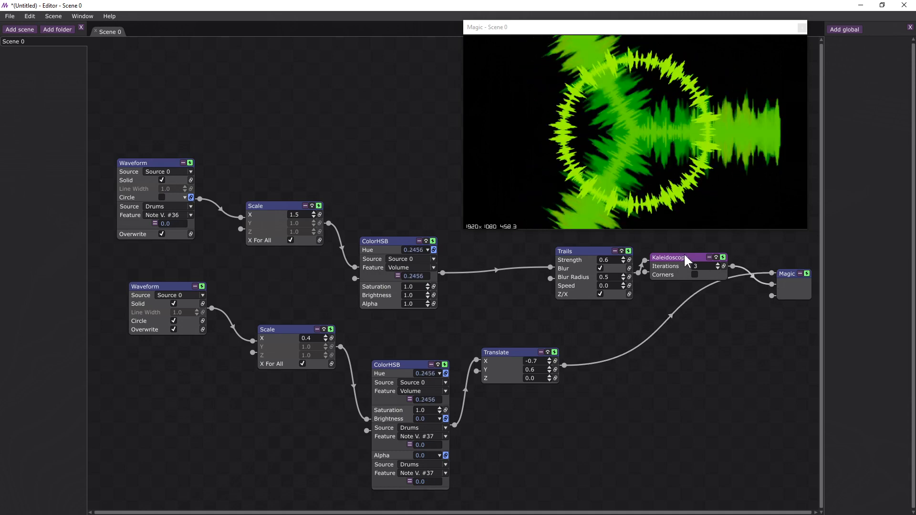
# Step: Reposition the Kaleidoscope module and insert a RotateAxis module between it and Magic
pyautogui.moveTo(683, 258); pyautogui.dragTo(693, 315)
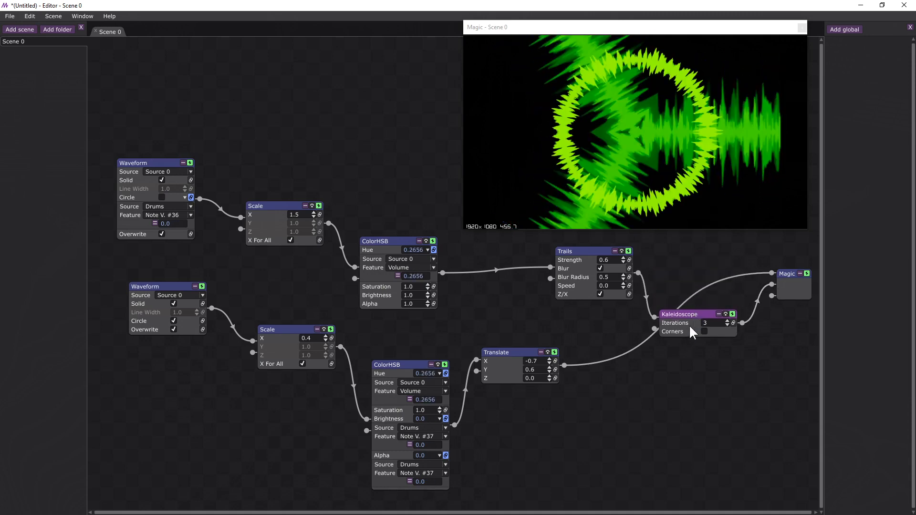
pyautogui.moveTo(695, 313); pyautogui.dragTo(637, 332)
pyautogui.rightClick(706, 337)
pyautogui.moveTo(688, 292)
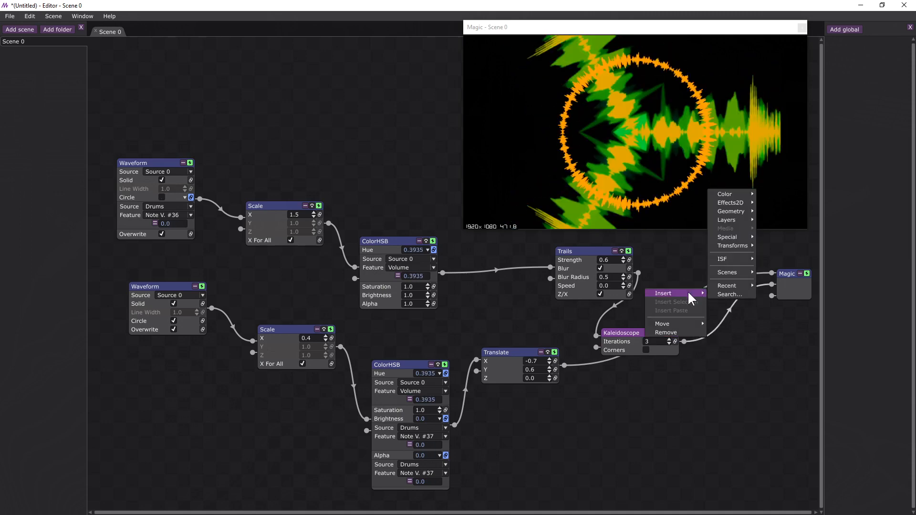
pyautogui.moveTo(735, 246)
pyautogui.click(783, 248)
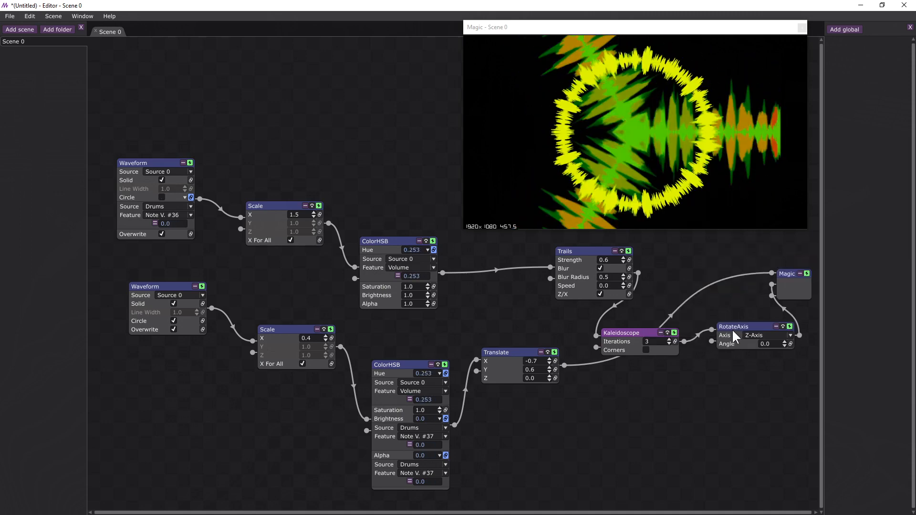
# Step: Link the RotateAxis Angle to (No source) and add a Ramp (Linear) modifier of 0.63
pyautogui.click(790, 344)
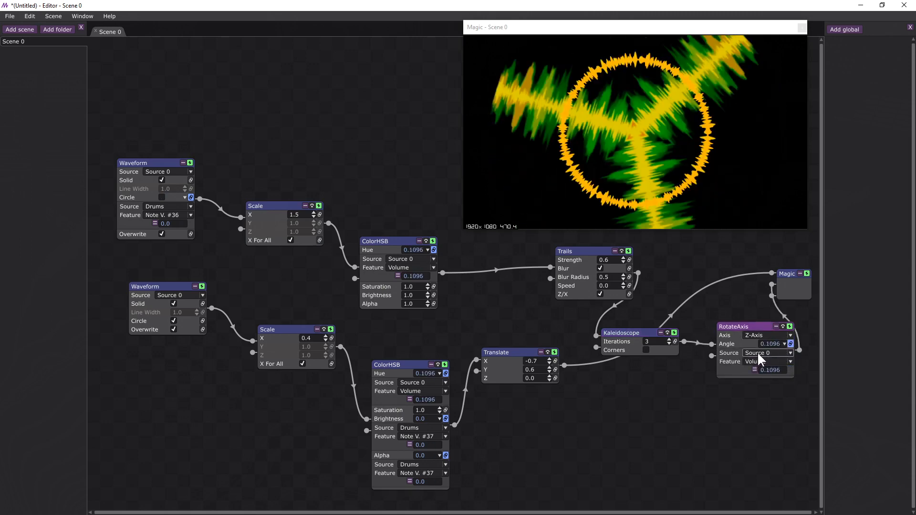
pyautogui.click(790, 353)
pyautogui.click(765, 437)
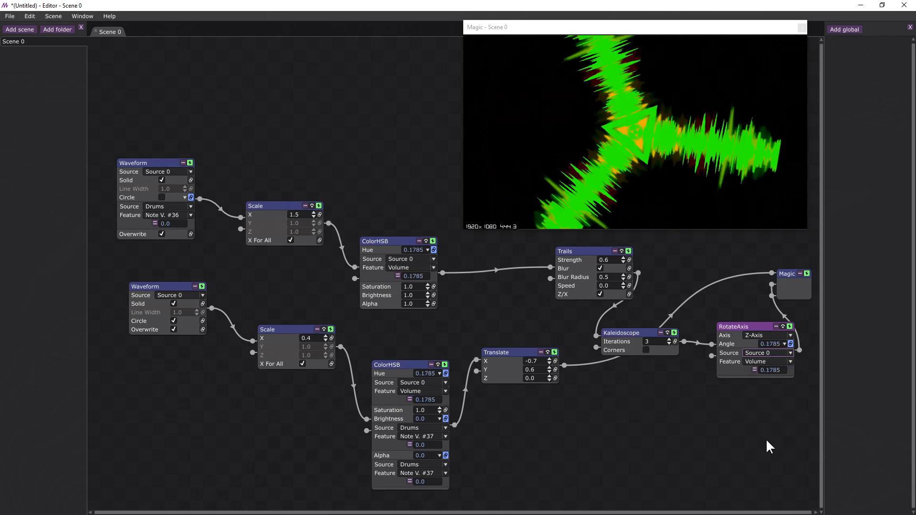
pyautogui.click(753, 368)
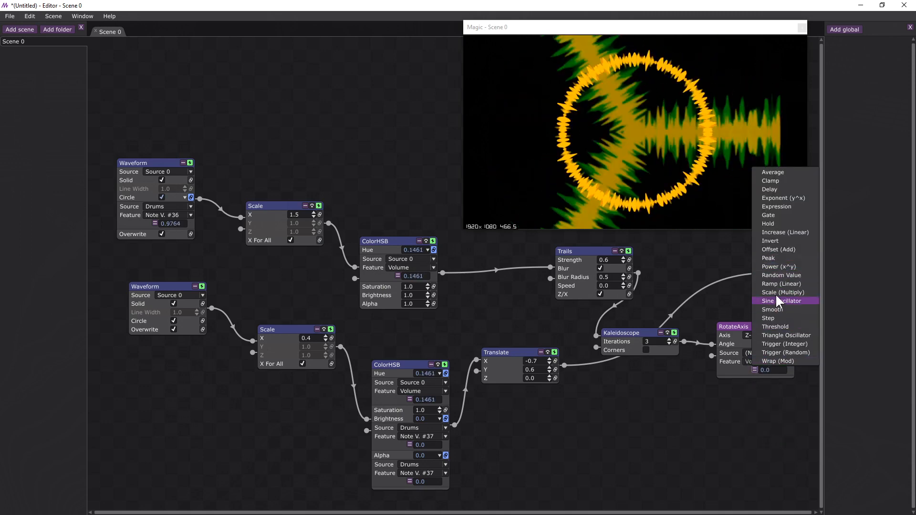
pyautogui.click(776, 282)
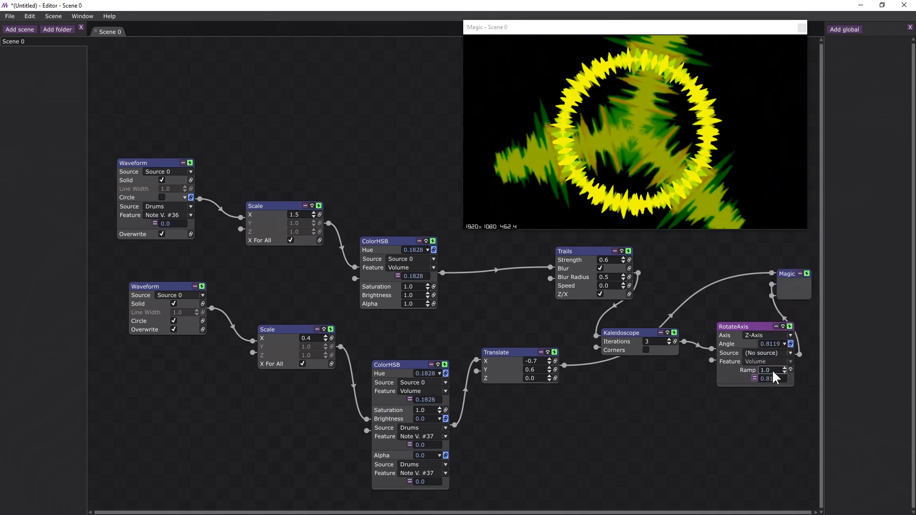
pyautogui.moveTo(772, 368)
pyautogui.mouseDown()
pyautogui.moveTo(771, 340)
pyautogui.moveTo(772, 384)
pyautogui.mouseUp()
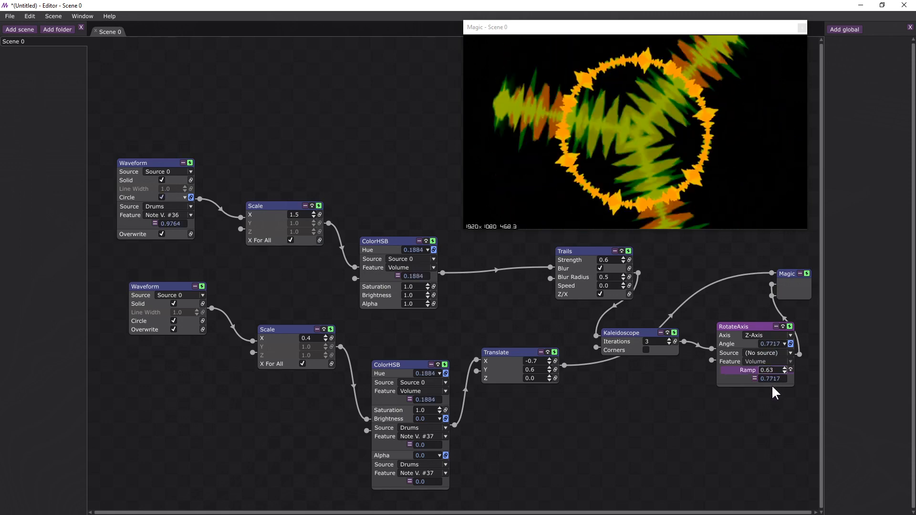
# Step: Set the Kaleidoscope's Iterations to 6 and rearrange the RotateAxis module beside it
pyautogui.moveTo(755, 327); pyautogui.dragTo(742, 340)
pyautogui.moveTo(657, 336); pyautogui.dragTo(657, 336)
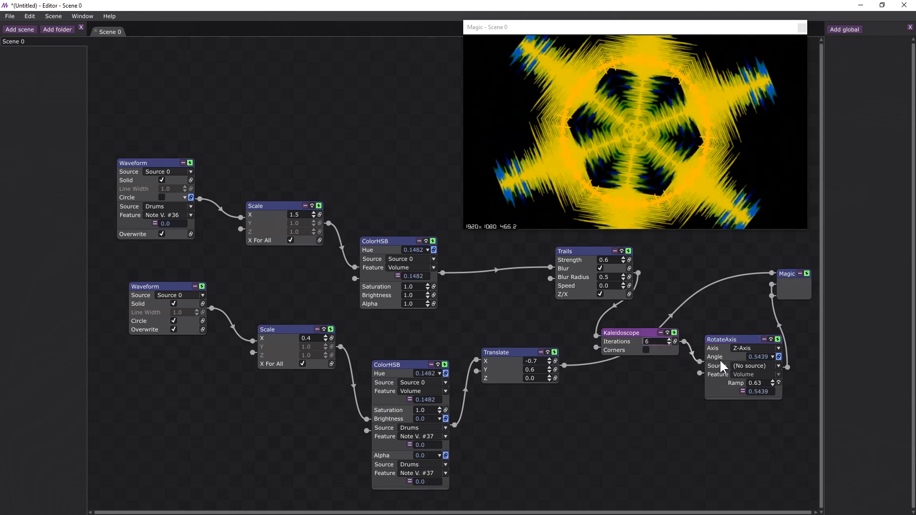
pyautogui.moveTo(742, 338); pyautogui.dragTo(735, 322)
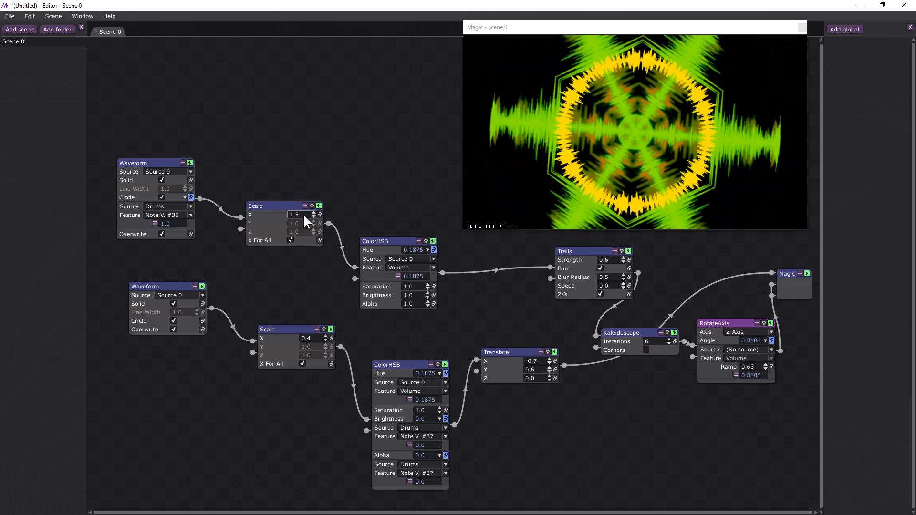
# Step: Set the first Scale module's X to 0.9 and unlink the Hue of the copied ColorHSB module
pyautogui.moveTo(302, 212); pyautogui.dragTo(301, 216)
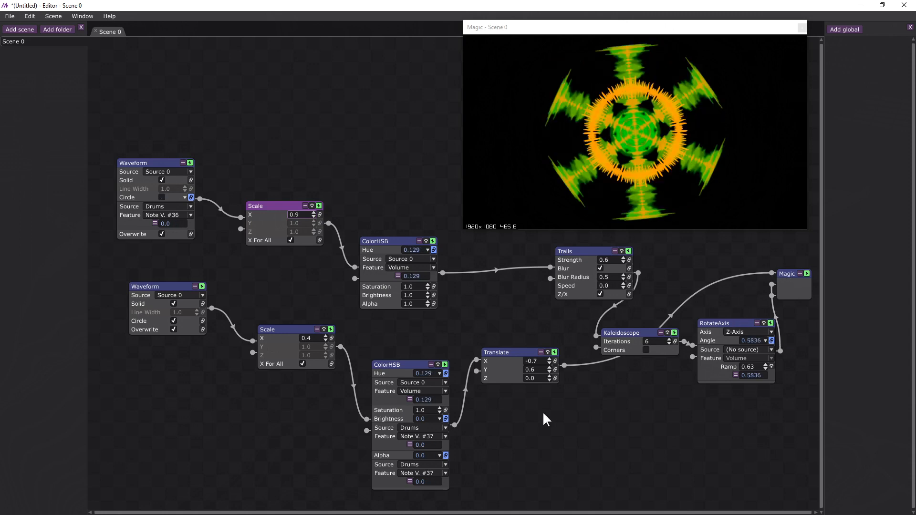
pyautogui.click(444, 372)
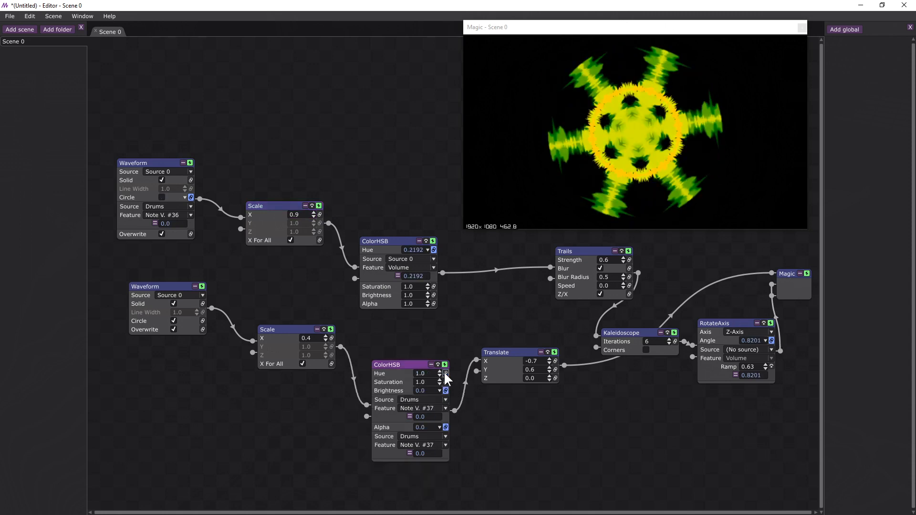
# Step: Move RotateAxis below the Kaleidoscope and insert a Starfield module between RotateAxis and Magic
pyautogui.moveTo(743, 321); pyautogui.dragTo(660, 368)
pyautogui.rightClick(729, 356)
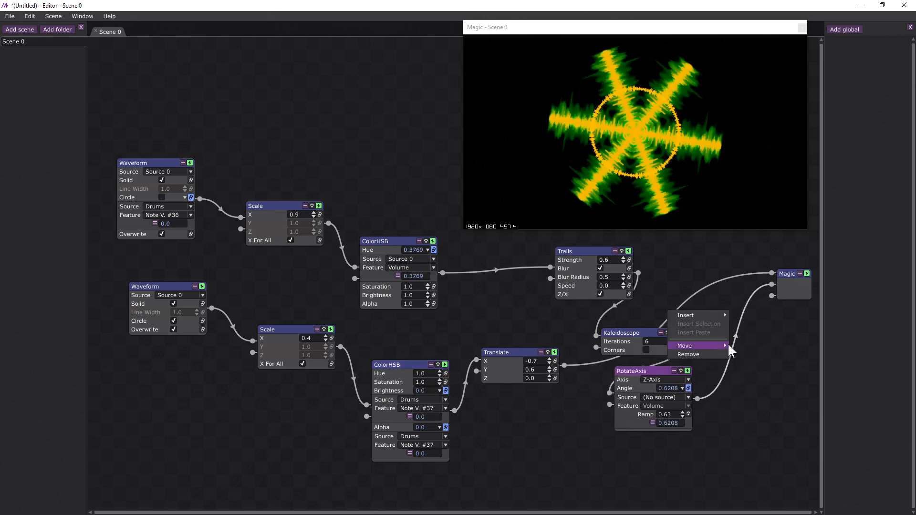
pyautogui.moveTo(713, 313)
pyautogui.moveTo(761, 234)
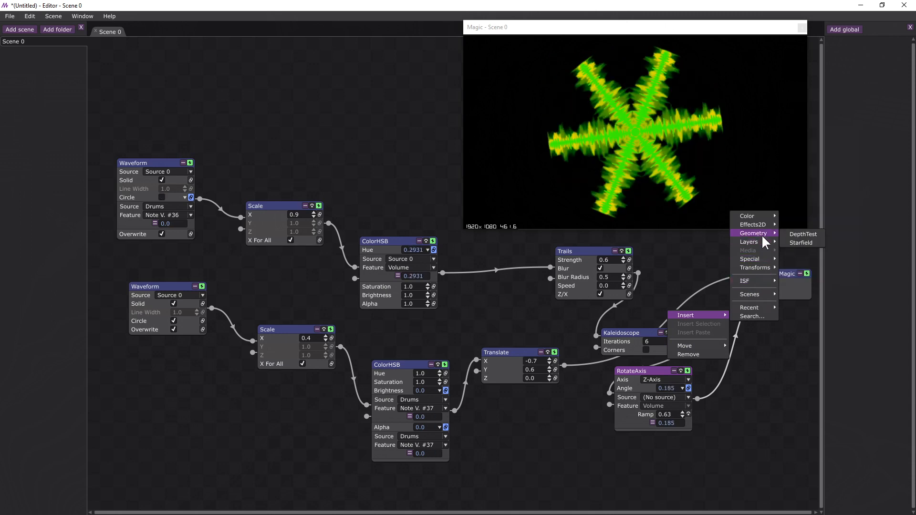
pyautogui.click(794, 243)
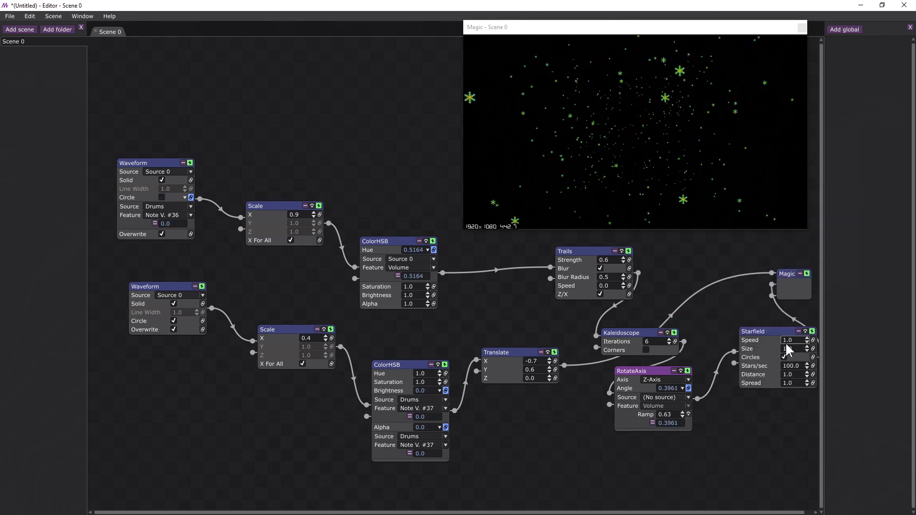
# Step: Set the Starfield's Stars/sec to 2.0 and Size to 8.4, and place the module beside RotateAxis
pyautogui.doubleClick(792, 366)
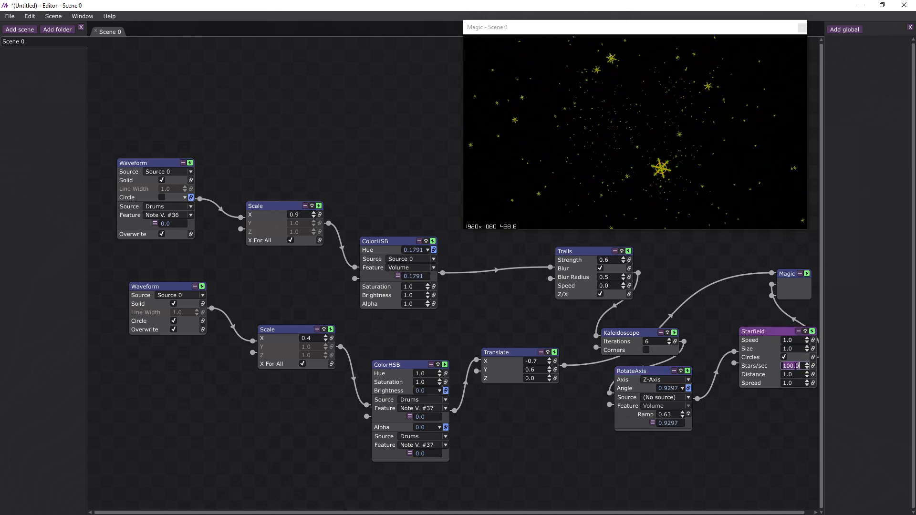
pyautogui.press('Return')
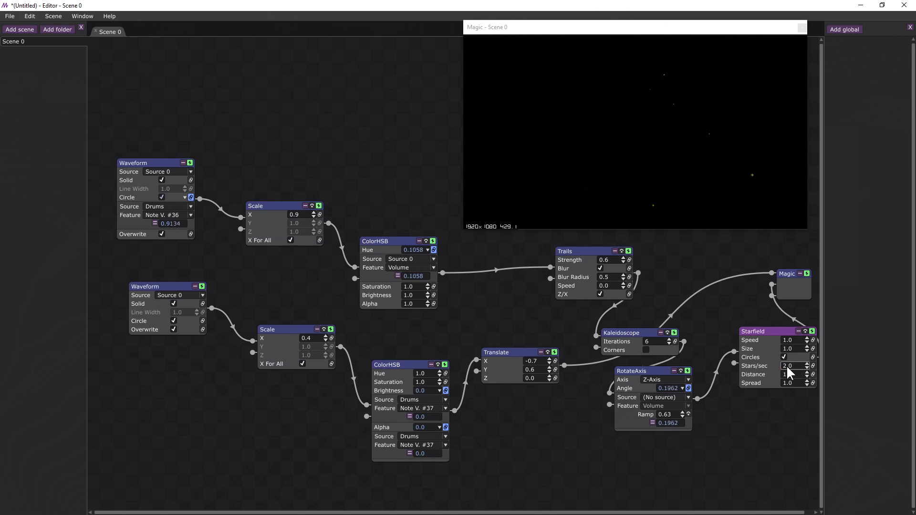
pyautogui.moveTo(793, 348); pyautogui.dragTo(749, 384)
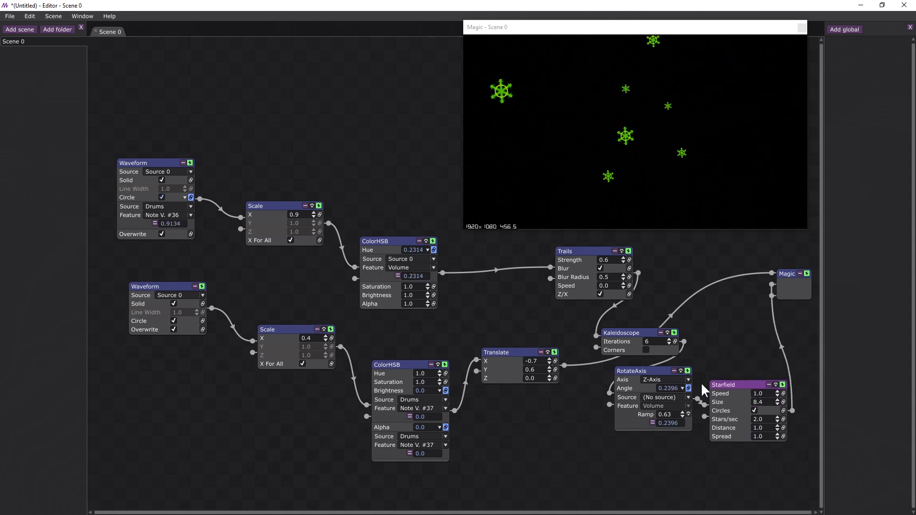
# Step: Switch the RotateAxis module to the Y-Axis with a Ramp of 0.3, and move Starfield up
pyautogui.click(687, 378)
pyautogui.click(669, 397)
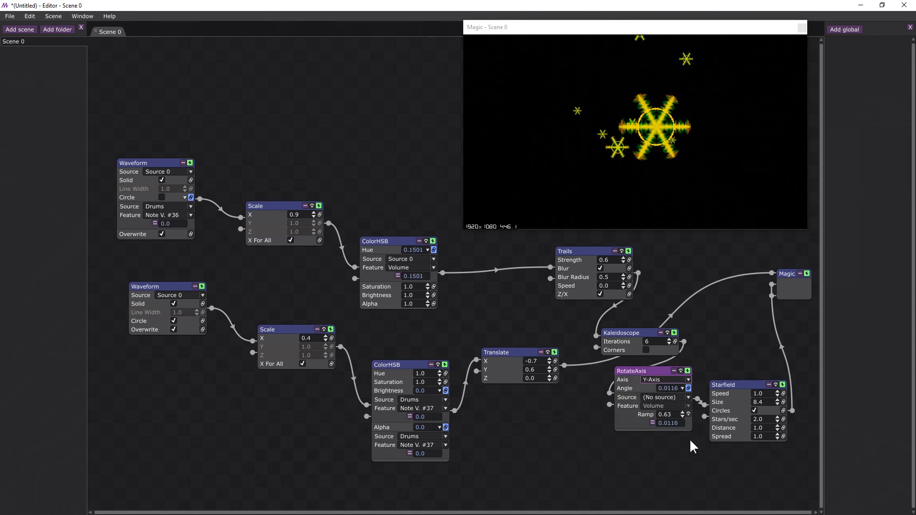
pyautogui.moveTo(674, 413); pyautogui.dragTo(669, 427)
pyautogui.moveTo(745, 383); pyautogui.dragTo(728, 327)
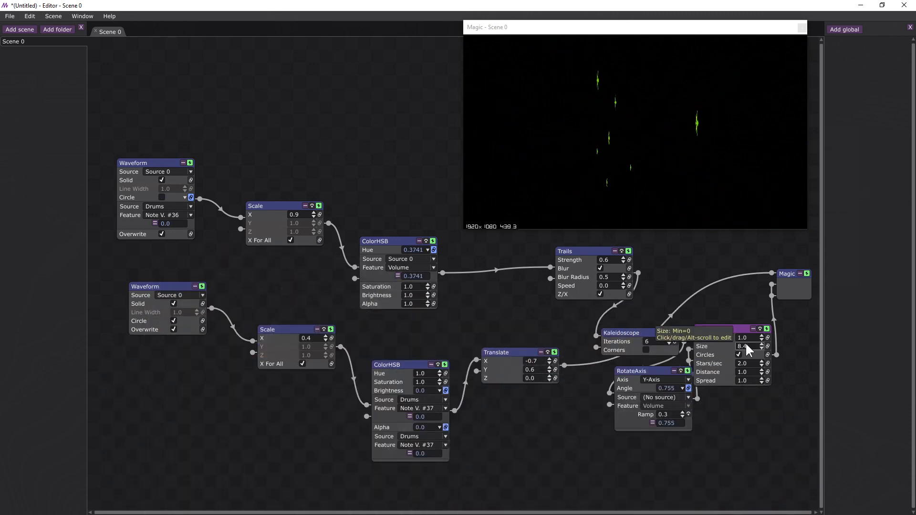
# Step: Shift the Starfield module towards the Kaleidoscope, and disconnect both Starfield and Translate from Magic
pyautogui.moveTo(737, 328); pyautogui.dragTo(691, 316)
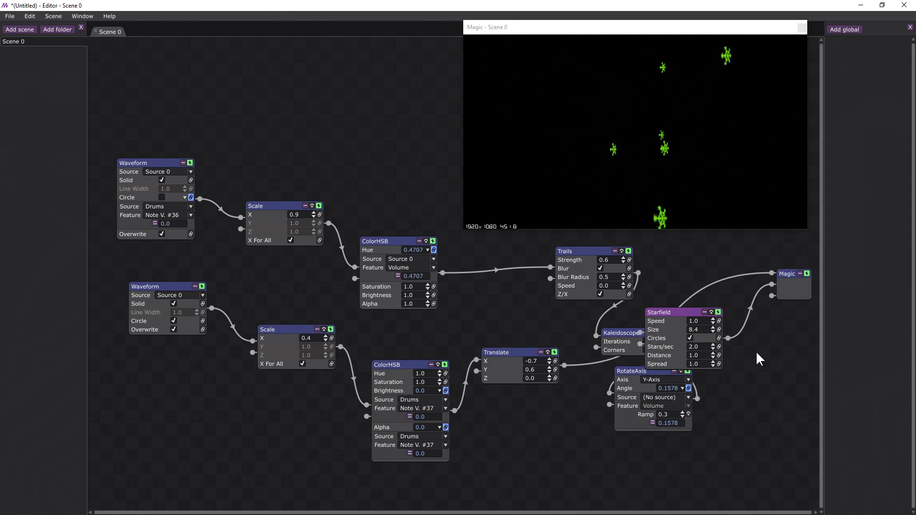
pyautogui.click(765, 283)
pyautogui.click(761, 273)
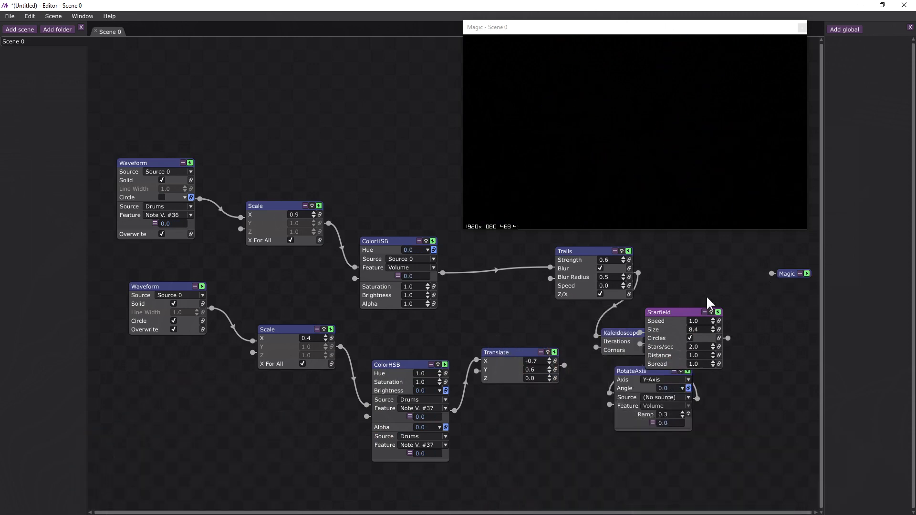
# Step: Add a Model geometry module below Translate and connect its output to Magic
pyautogui.moveTo(451, 450)
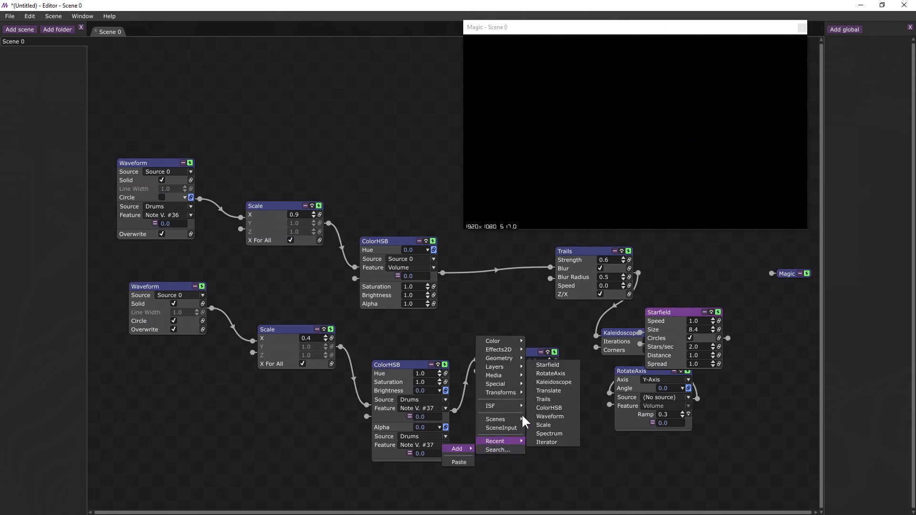
pyautogui.moveTo(511, 376)
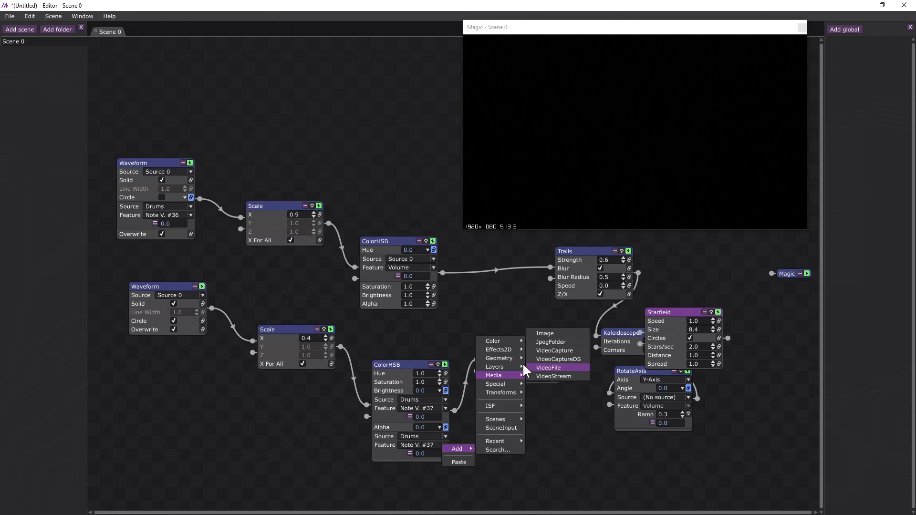
pyautogui.moveTo(508, 357)
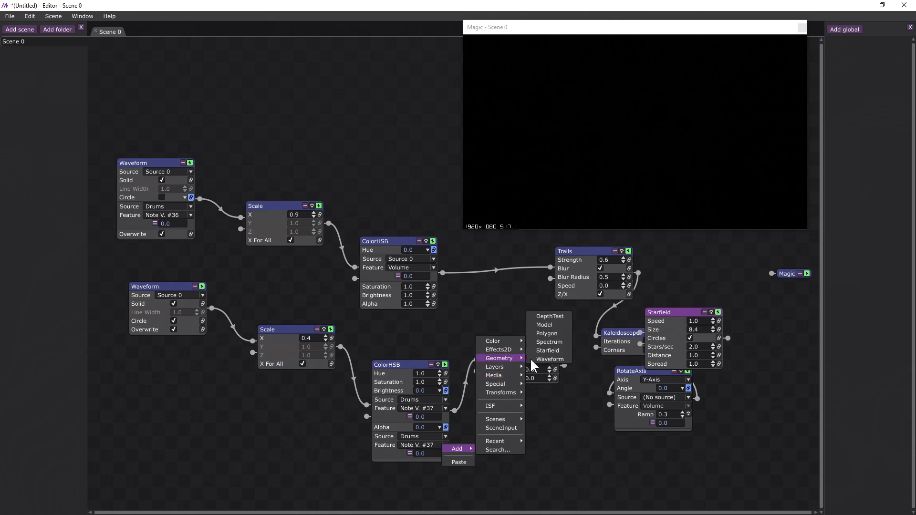
pyautogui.click(554, 324)
pyautogui.moveTo(610, 398); pyautogui.dragTo(772, 273)
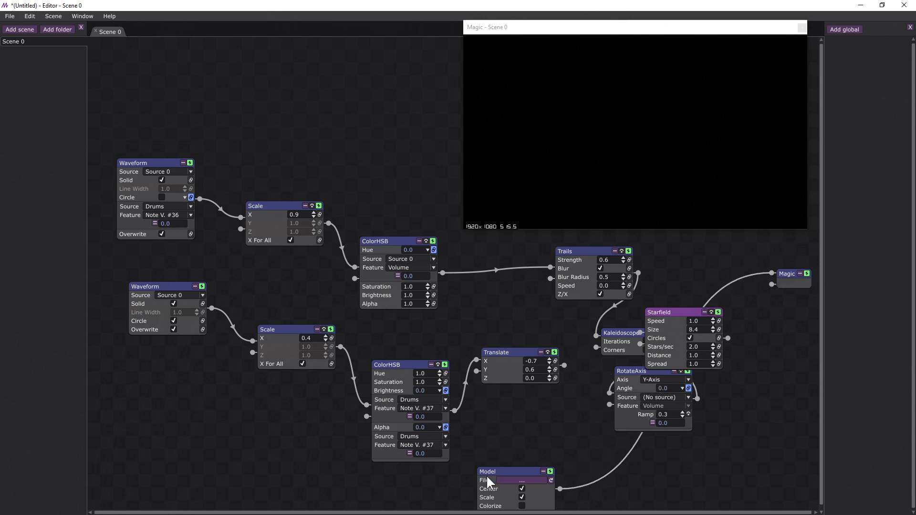
# Step: Load cube (2).obj into the Model module, and place the module over the lower ColorHSB
pyautogui.moveTo(511, 471); pyautogui.dragTo(520, 408)
pyautogui.click(526, 418)
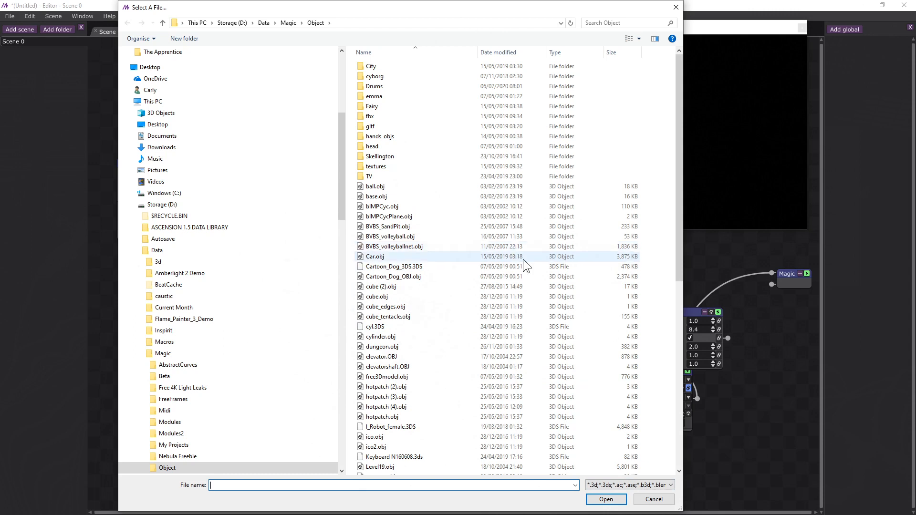
pyautogui.doubleClick(383, 286)
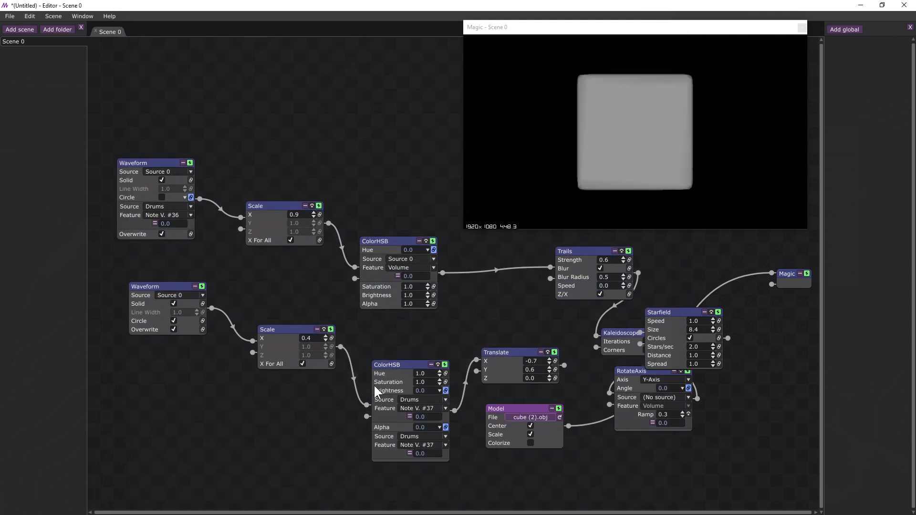
pyautogui.moveTo(526, 409); pyautogui.dragTo(431, 411)
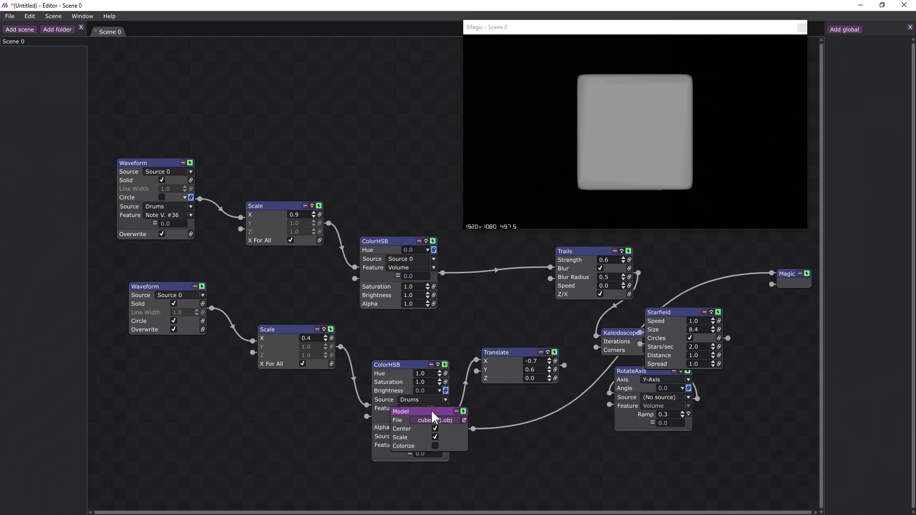
# Step: Insert a RotateAxis transform after Model, and set it to the X-Axis with an Angle of -0.6
pyautogui.rightClick(502, 425)
pyautogui.moveTo(537, 334)
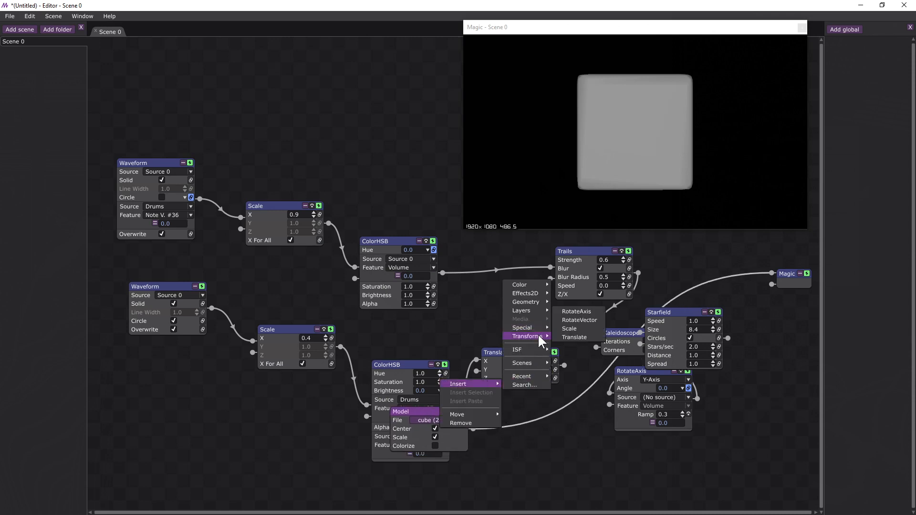
pyautogui.click(578, 313)
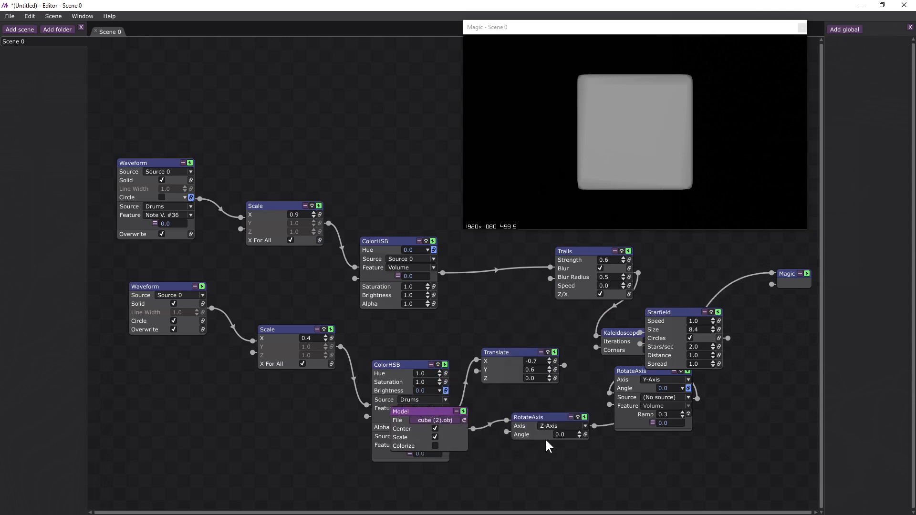
pyautogui.scroll(-3, 565, 433)
pyautogui.moveTo(554, 418); pyautogui.dragTo(542, 414)
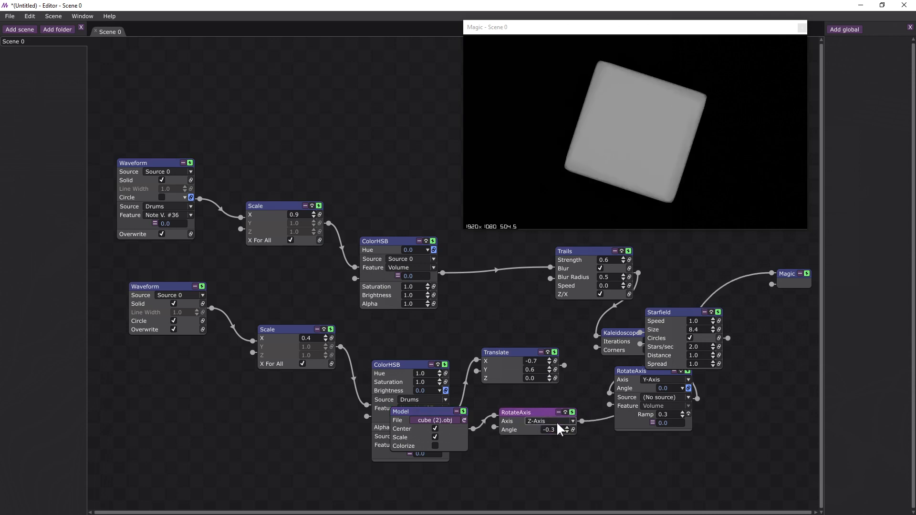
pyautogui.click(541, 431)
pyautogui.scroll(4, 549, 427)
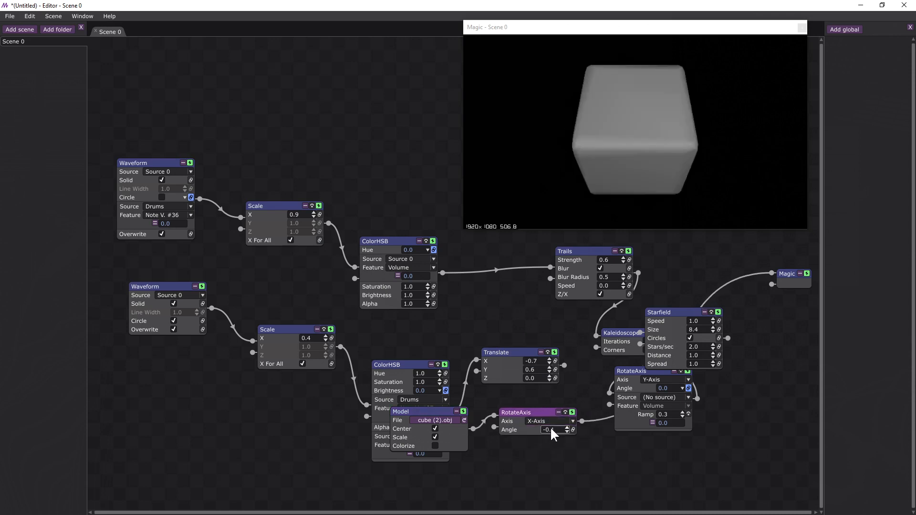
pyautogui.scroll(-8, 550, 428)
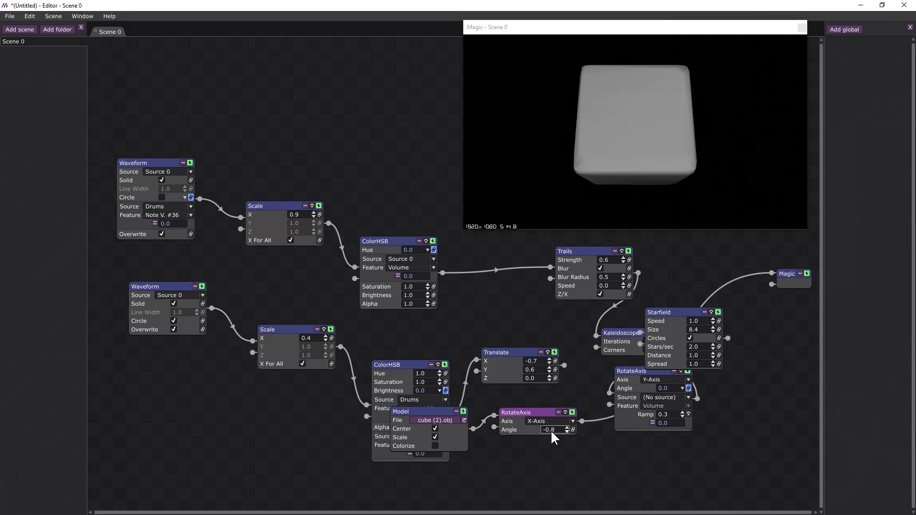
pyautogui.scroll(1, 551, 429)
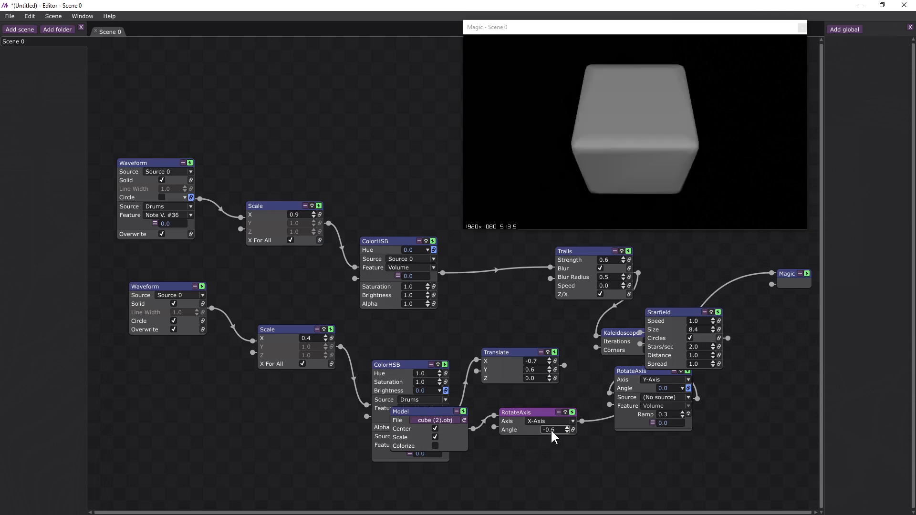
# Step: Insert a Scale transform between the cube's RotateAxis and Magic, with X 0.5 and Y 1.2
pyautogui.rightClick(593, 420)
pyautogui.moveTo(577, 378)
pyautogui.moveTo(633, 331)
pyautogui.click(667, 324)
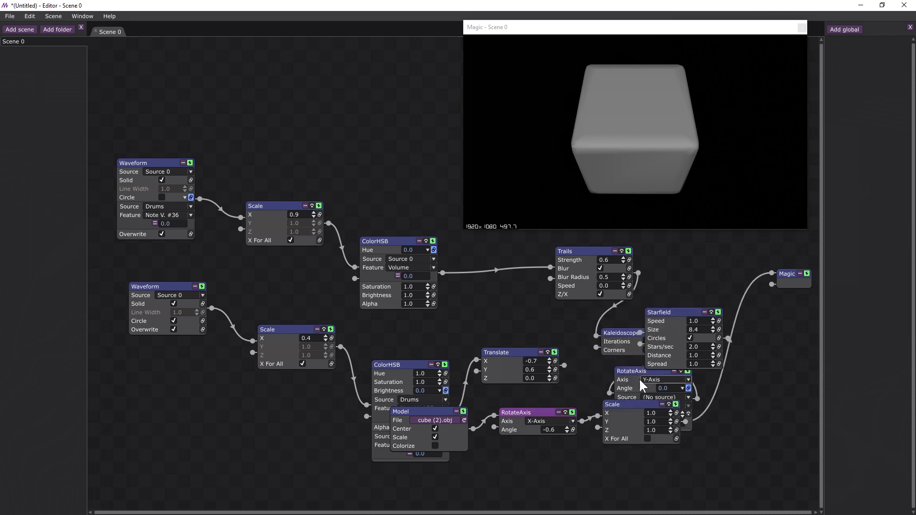
pyautogui.moveTo(632, 406); pyautogui.dragTo(660, 422)
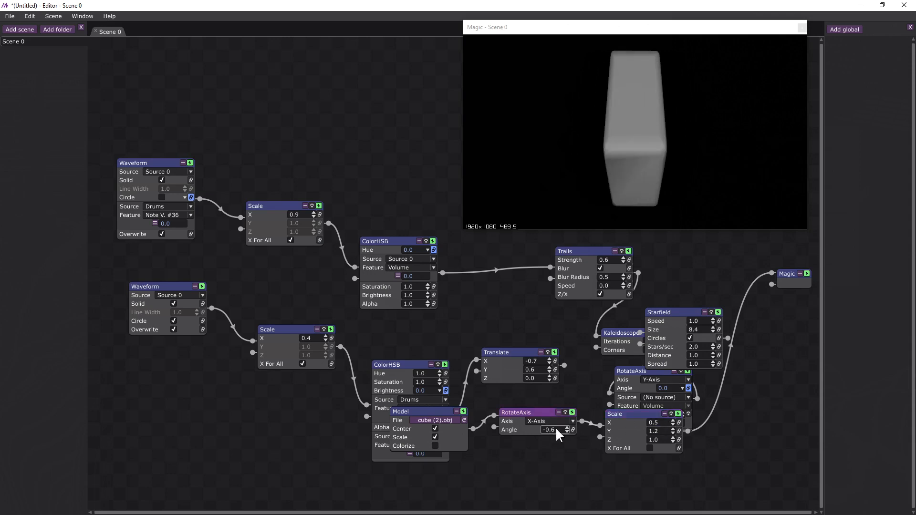
# Step: Switch the cube's RotateAxis to the Y-Axis at Angle -1.0, and set its Scale to X 0.2, Y 1.6 and Z 0.3
pyautogui.click(571, 420)
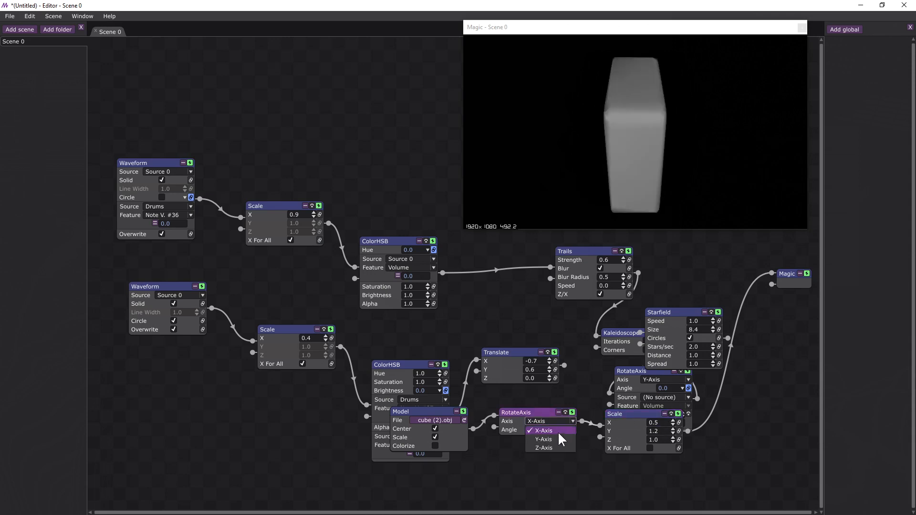
pyautogui.click(558, 439)
pyautogui.scroll(-3, 560, 430)
pyautogui.scroll(2, 560, 430)
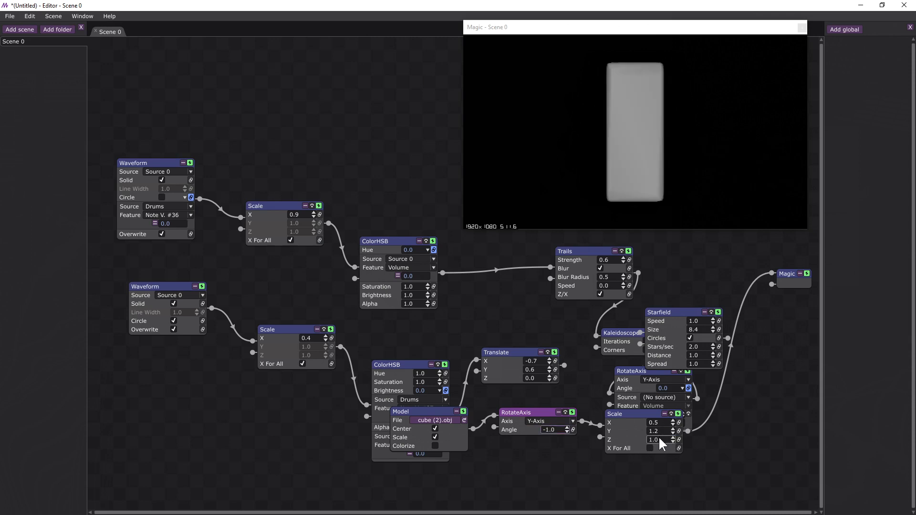
pyautogui.moveTo(659, 433)
pyautogui.mouseDown()
pyautogui.moveTo(660, 442)
pyautogui.moveTo(660, 425)
pyautogui.mouseUp()
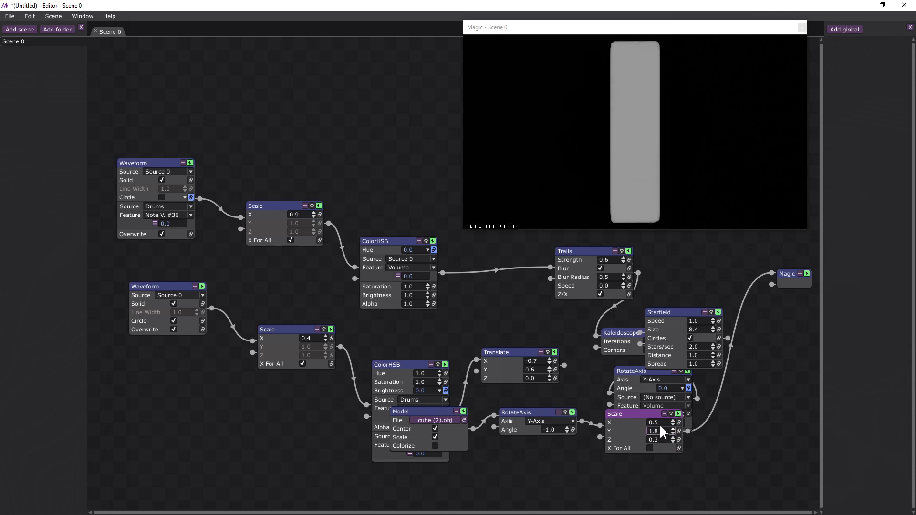
pyautogui.scroll(-3, 660, 422)
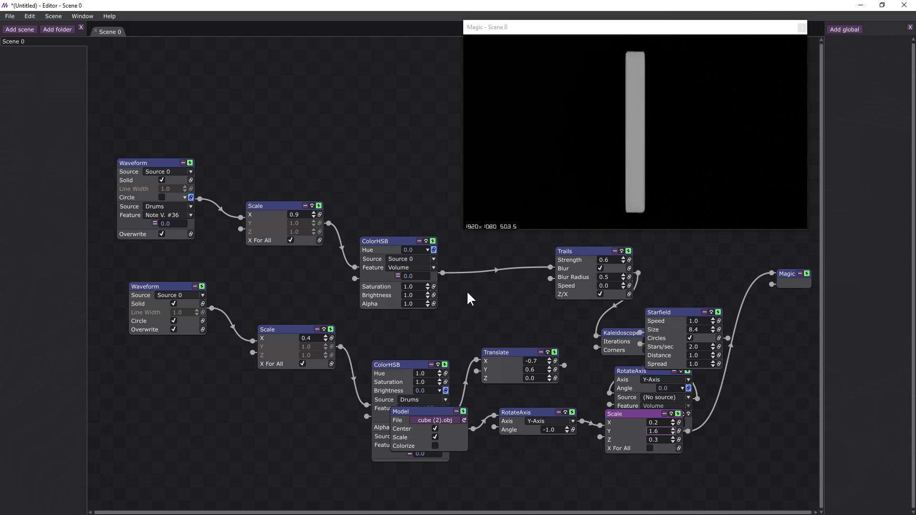
# Step: Add a GLSLShader module beside the upper ColorHSB, connect its output to Magic, and set its X Param to 0.5
pyautogui.moveTo(461, 273)
pyautogui.moveTo(491, 267)
pyautogui.moveTo(499, 210)
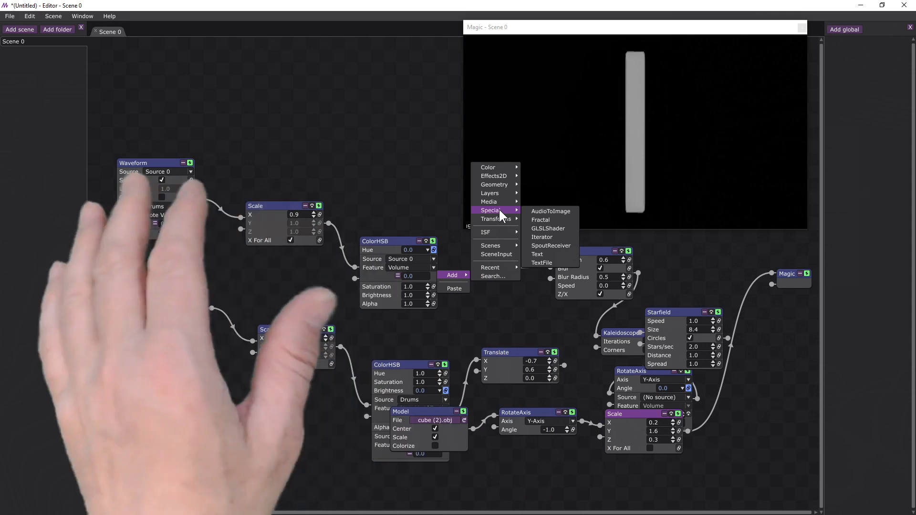
pyautogui.click(566, 228)
pyautogui.moveTo(527, 299); pyautogui.dragTo(512, 286)
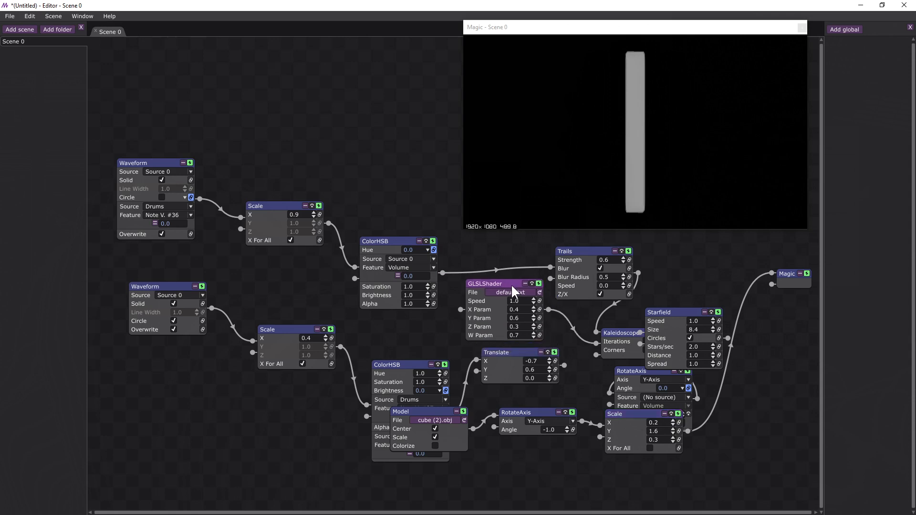
pyautogui.moveTo(714, 296); pyautogui.dragTo(773, 273)
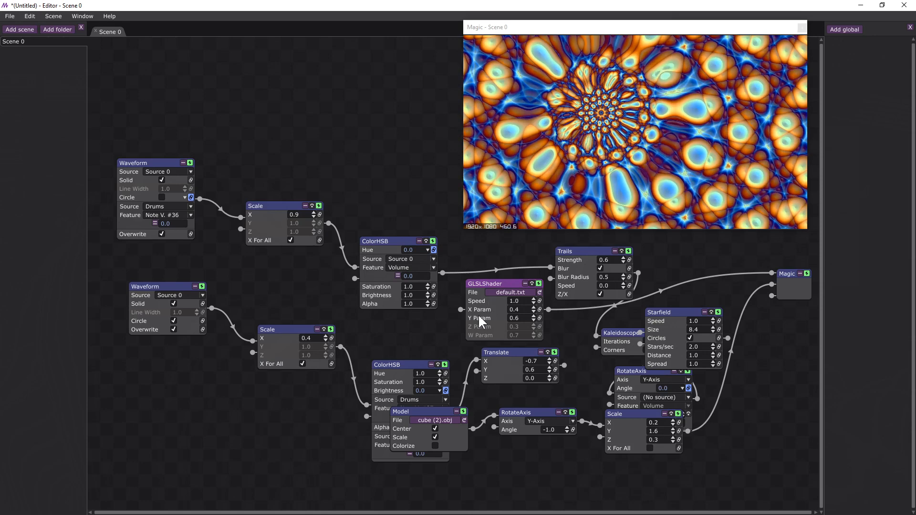
pyautogui.scroll(3, 523, 307)
pyautogui.scroll(-2, 522, 307)
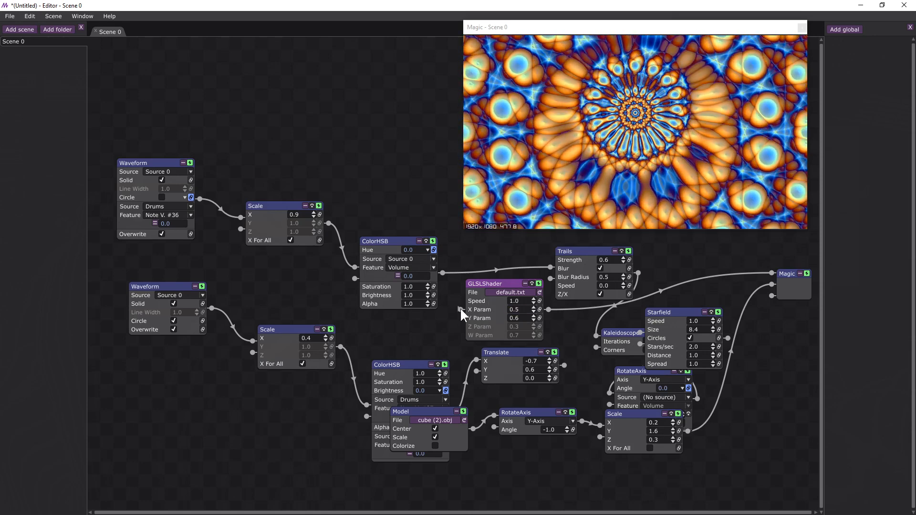
# Step: Connect the upper Waveform's output to the GLSLShader's input, and move the upper Scale module clear of the cable
pyautogui.moveTo(460, 307); pyautogui.dragTo(196, 196)
pyautogui.moveTo(272, 206); pyautogui.dragTo(329, 127)
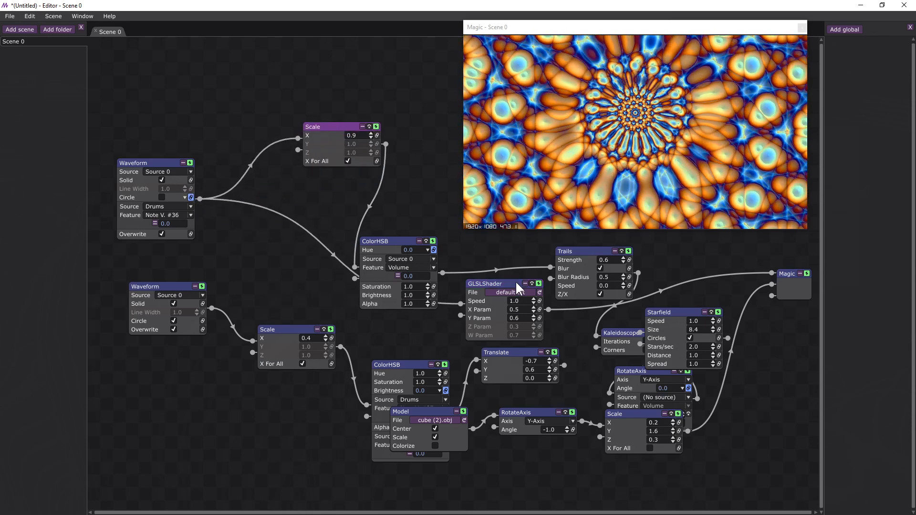
pyautogui.moveTo(505, 281); pyautogui.dragTo(464, 298)
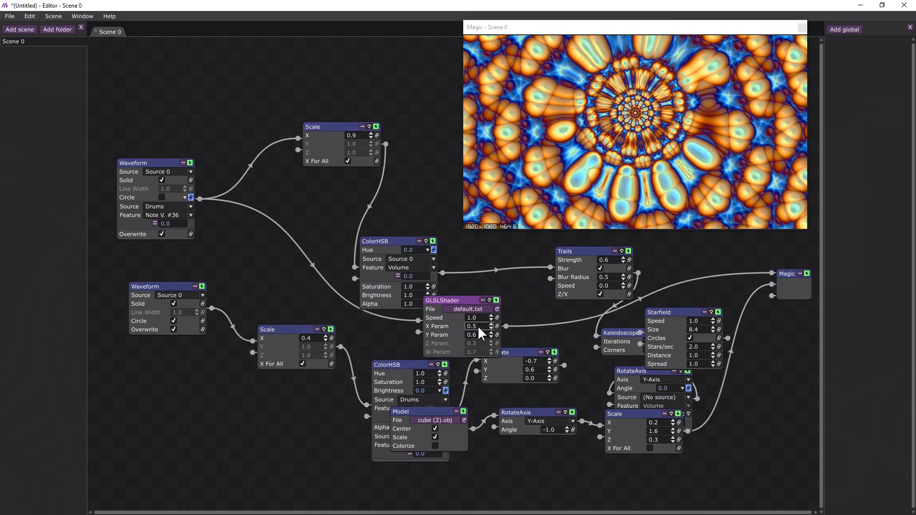
pyautogui.moveTo(419, 320)
pyautogui.mouseDown()
pyautogui.moveTo(411, 326)
pyautogui.moveTo(418, 321)
pyautogui.mouseUp()
pyautogui.moveTo(462, 302); pyautogui.dragTo(499, 283)
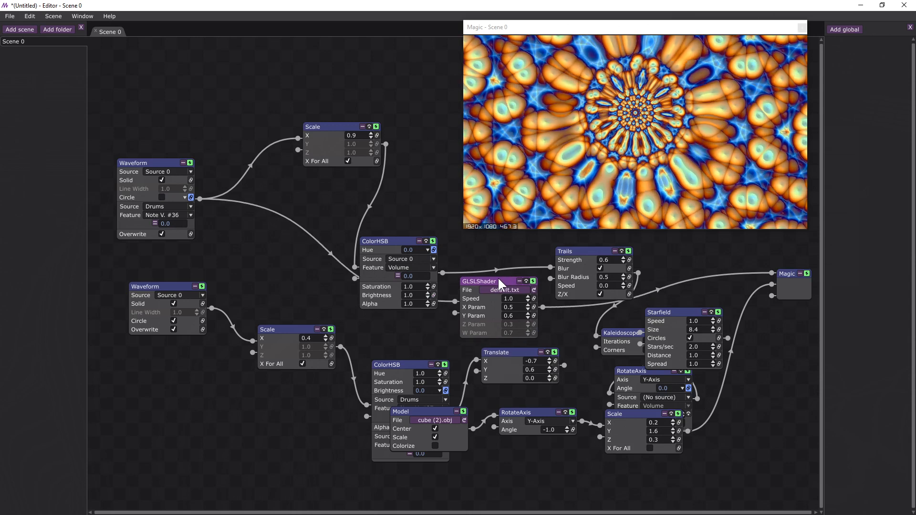
# Step: Switch the GLSLShader to fractal1.txt, and reorder Magic's inputs so that the scaled cube comes first and the shader second
pyautogui.click(528, 292)
pyautogui.click(529, 291)
pyautogui.click(529, 291)
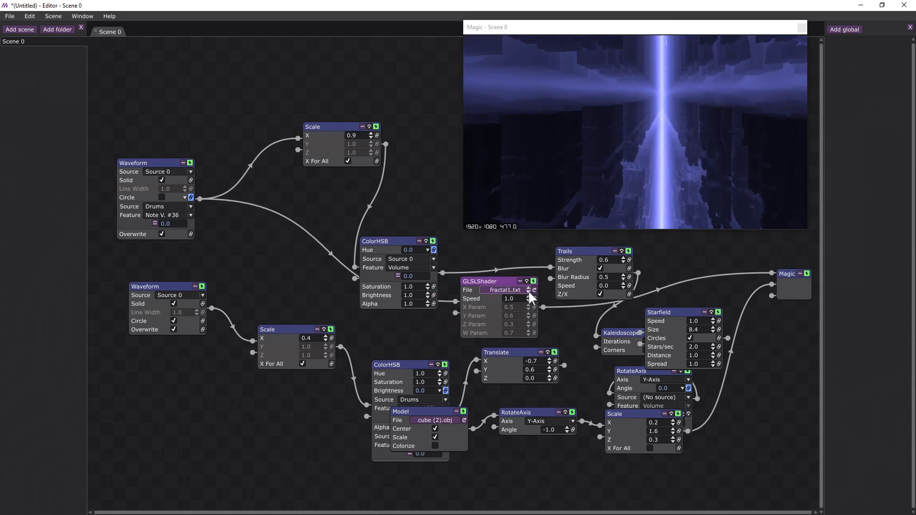
pyautogui.moveTo(772, 284)
pyautogui.mouseDown()
pyautogui.moveTo(751, 286)
pyautogui.moveTo(769, 273)
pyautogui.mouseUp()
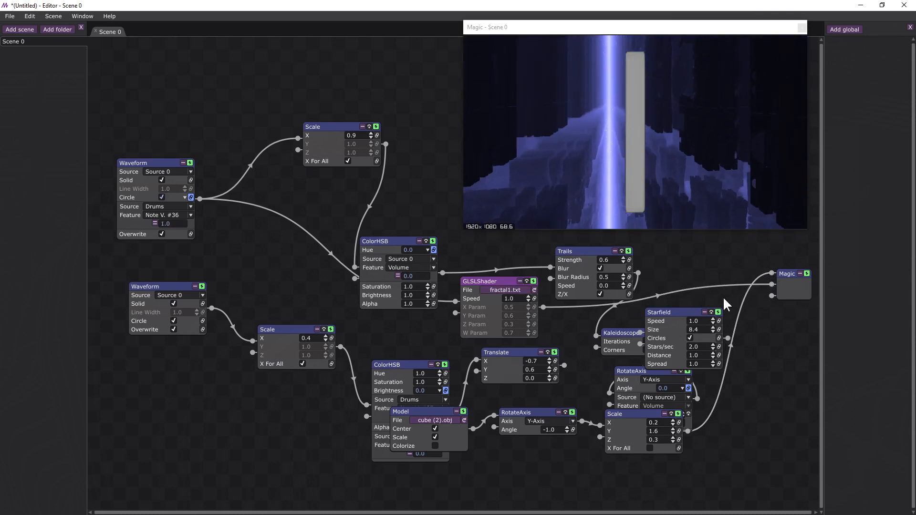
# Step: Connect Starfield to Magic between the cube and the shader, and rearrange Starfield beside Trails and its RotateAxis under Kaleidoscope
pyautogui.moveTo(687, 313); pyautogui.dragTo(724, 272)
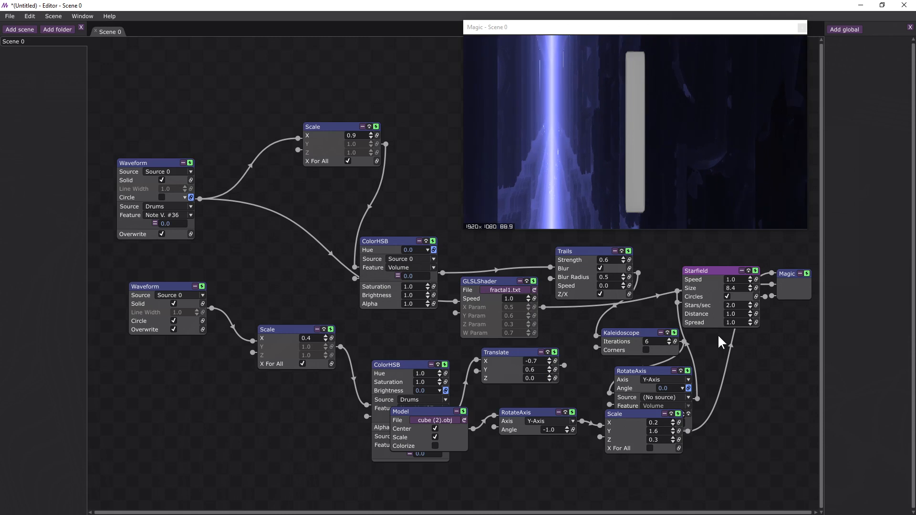
pyautogui.moveTo(654, 370); pyautogui.dragTo(639, 357)
pyautogui.moveTo(765, 296); pyautogui.dragTo(772, 284)
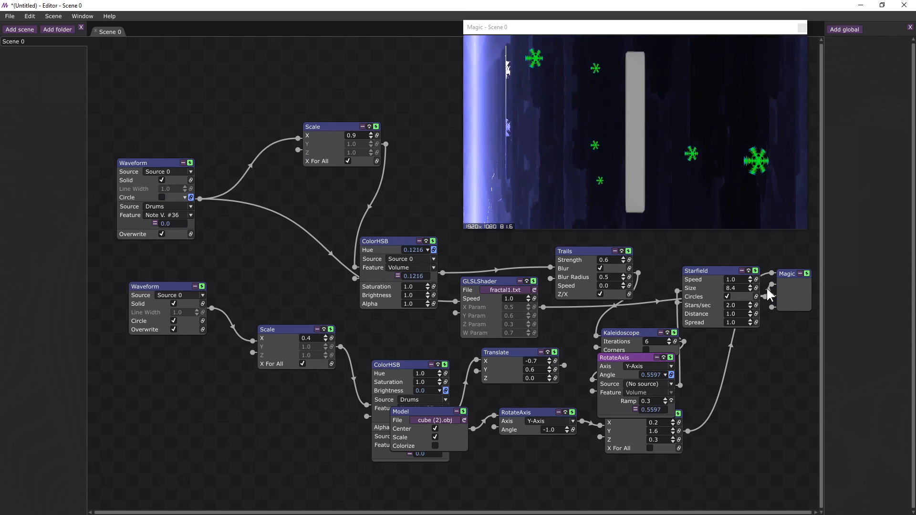
pyautogui.moveTo(719, 268); pyautogui.dragTo(678, 252)
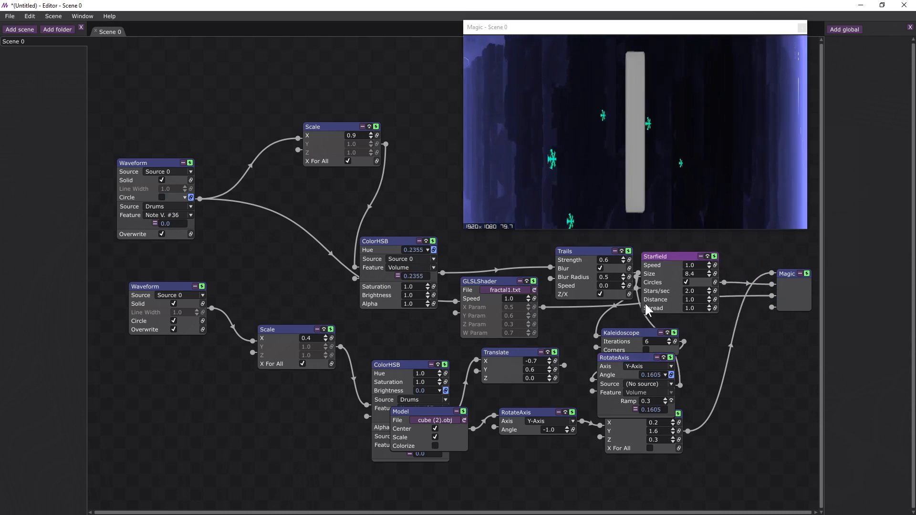
# Step: Link the cube's RotateAxis Angle to the Volume of Source 0, and switch the GLSLShader to fractal2.txt
pyautogui.click(572, 429)
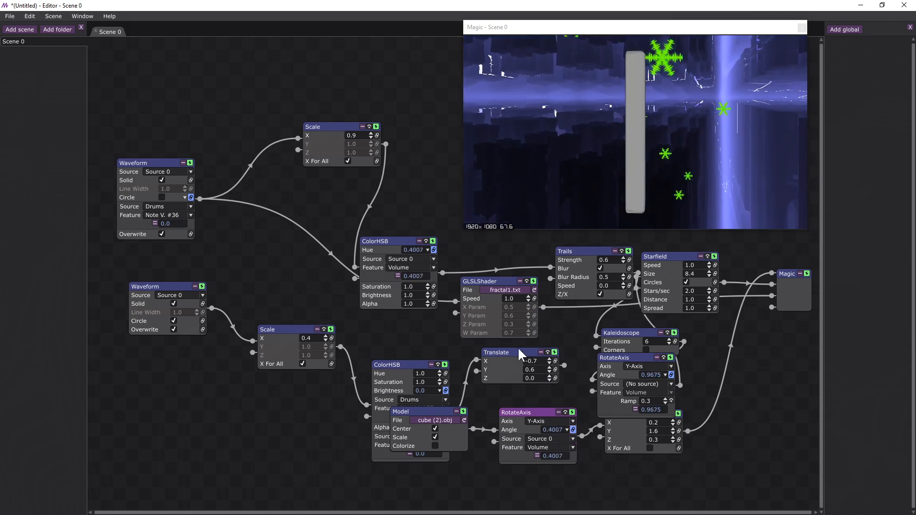
pyautogui.click(527, 289)
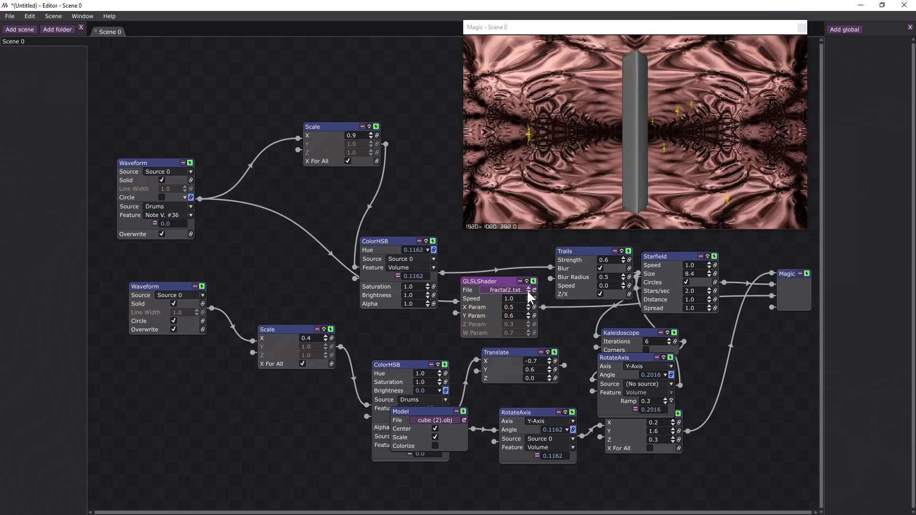